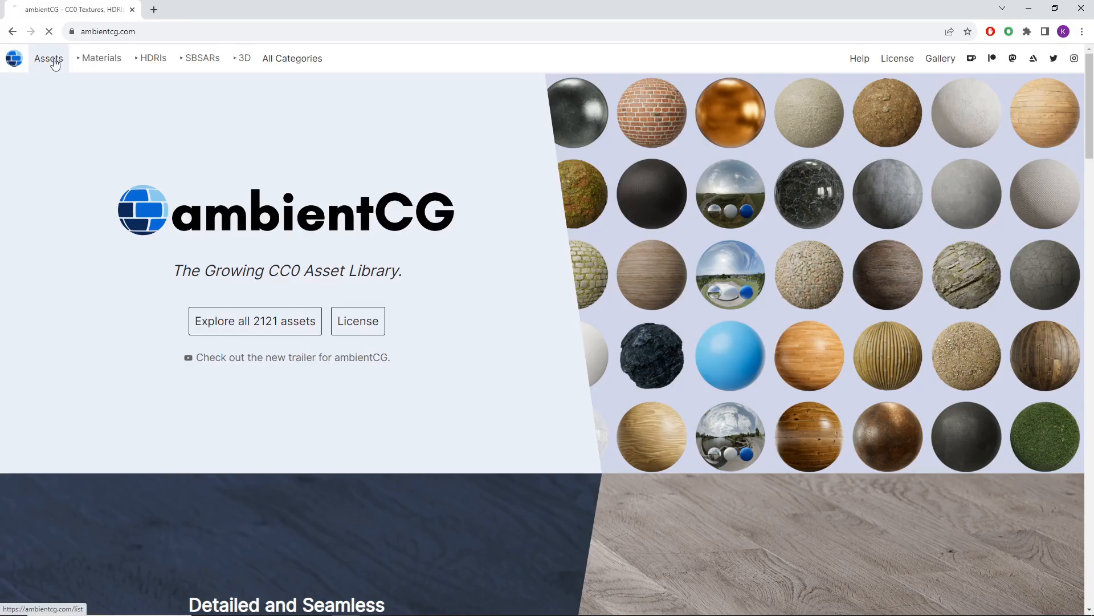
Browse the full asset list and search it for FABRIC.
scroll(345, 262, "down", 8)
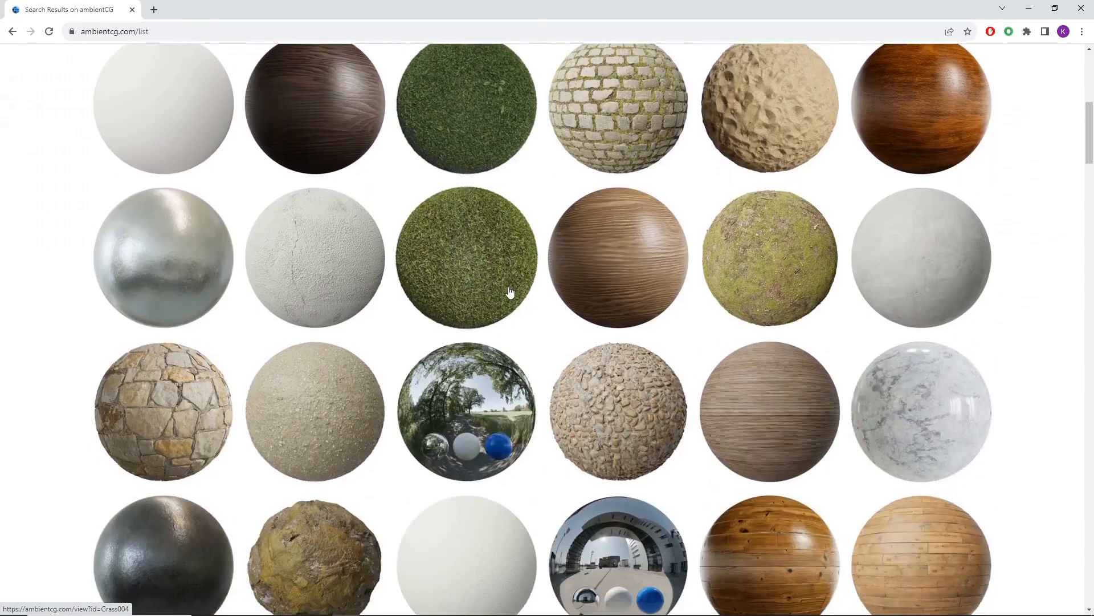
scroll(530, 293, "down", 3)
scroll(562, 291, "up", 9)
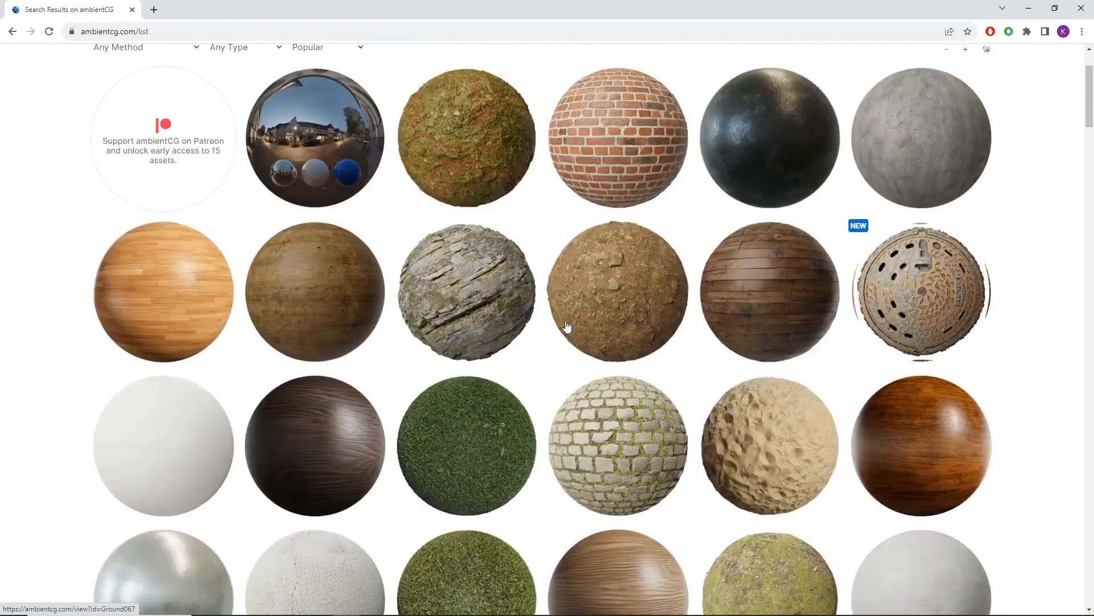
scroll(550, 325, "up", 2)
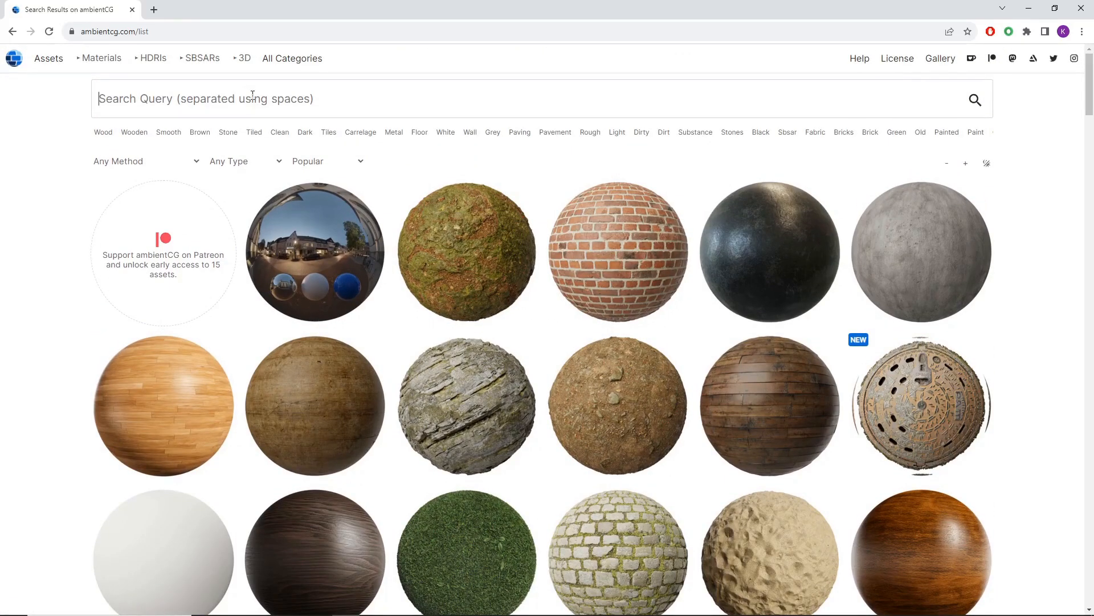
type("FABRIC")
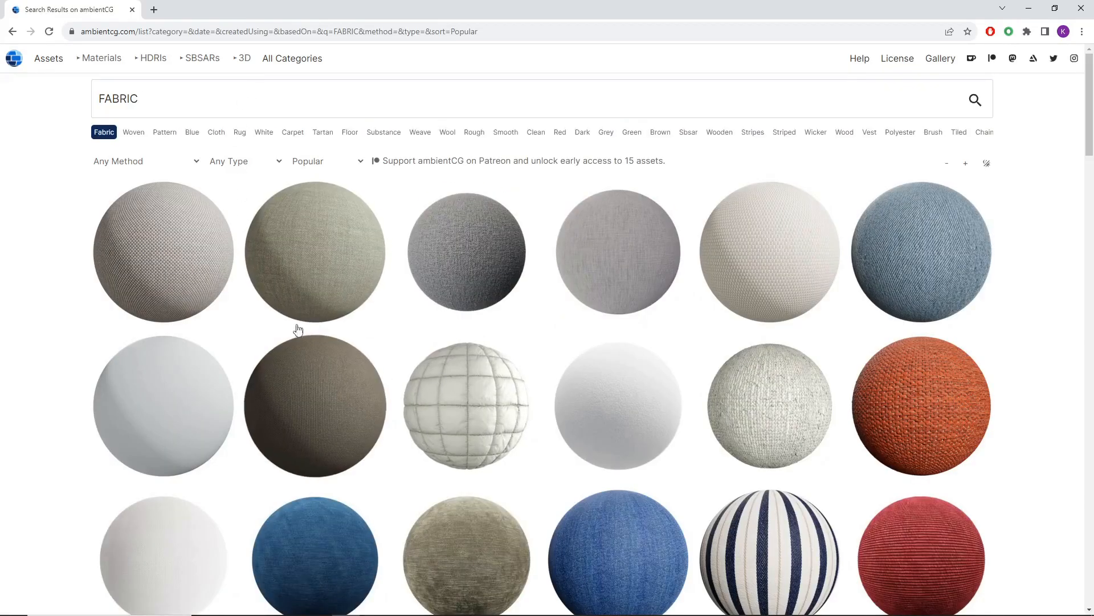
Look through the fabric results and inspect the page of the blue denim material Fabric 077.
scroll(630, 416, "down", 3)
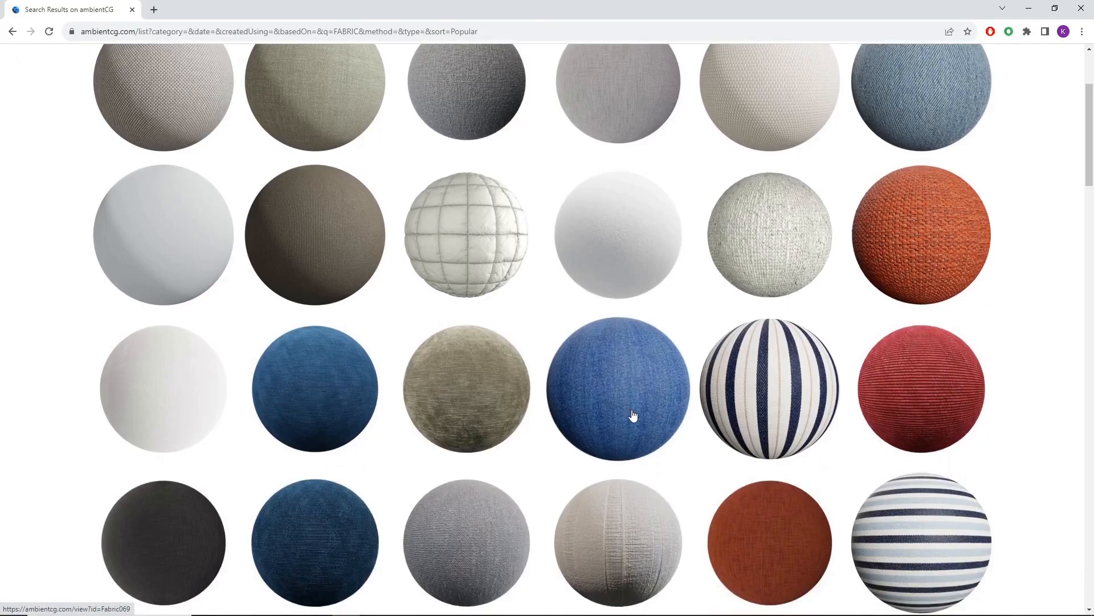
scroll(522, 377, "down", 3)
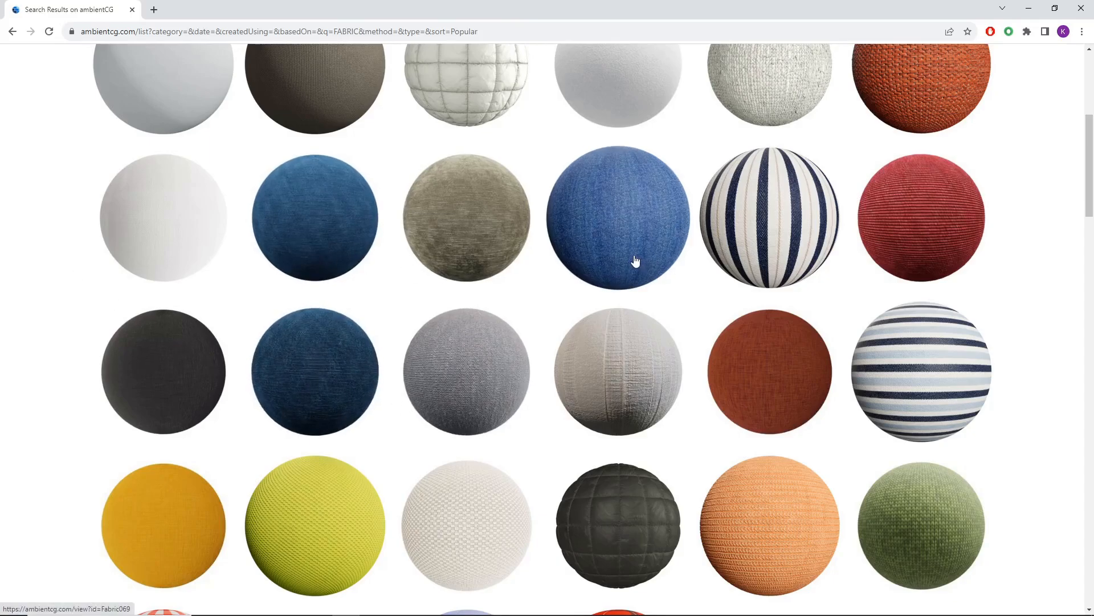
mouse_move(636, 261)
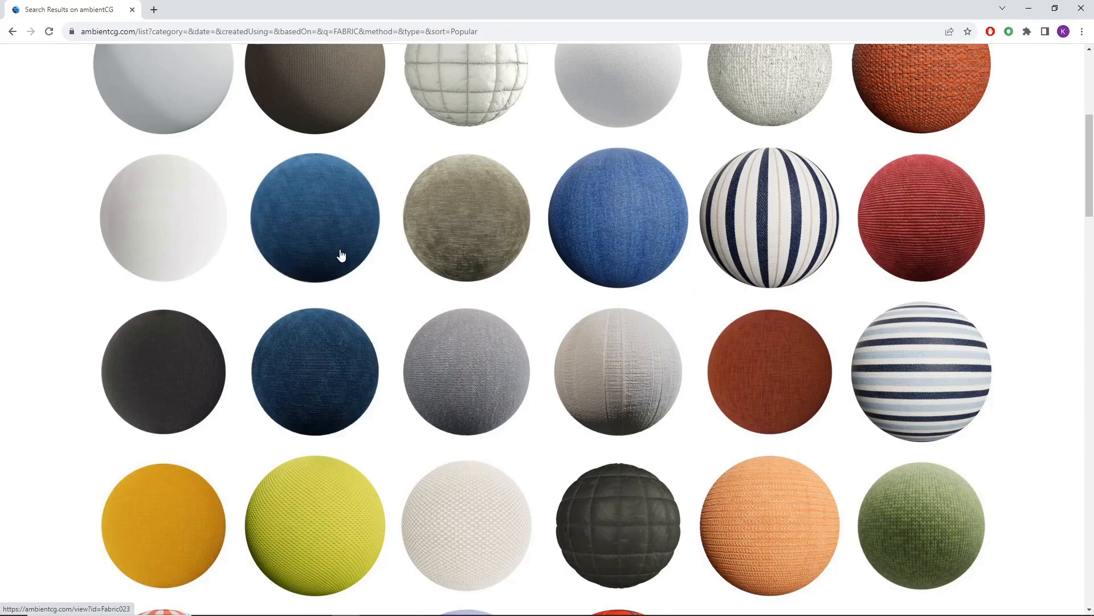
scroll(354, 273, "up", 3)
scroll(447, 381, "up", 3)
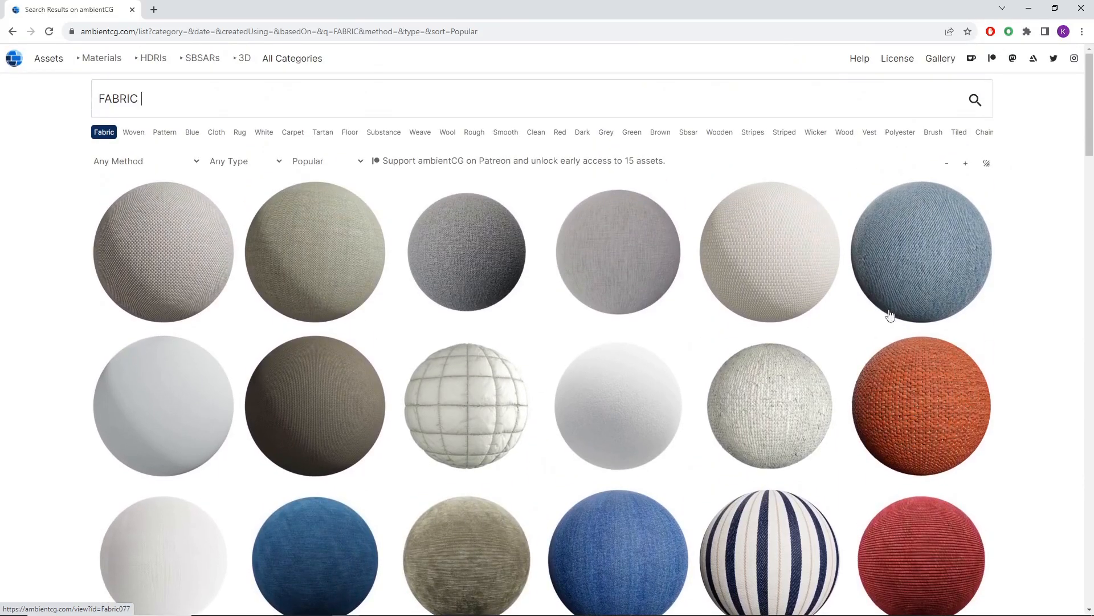
left_click(939, 290)
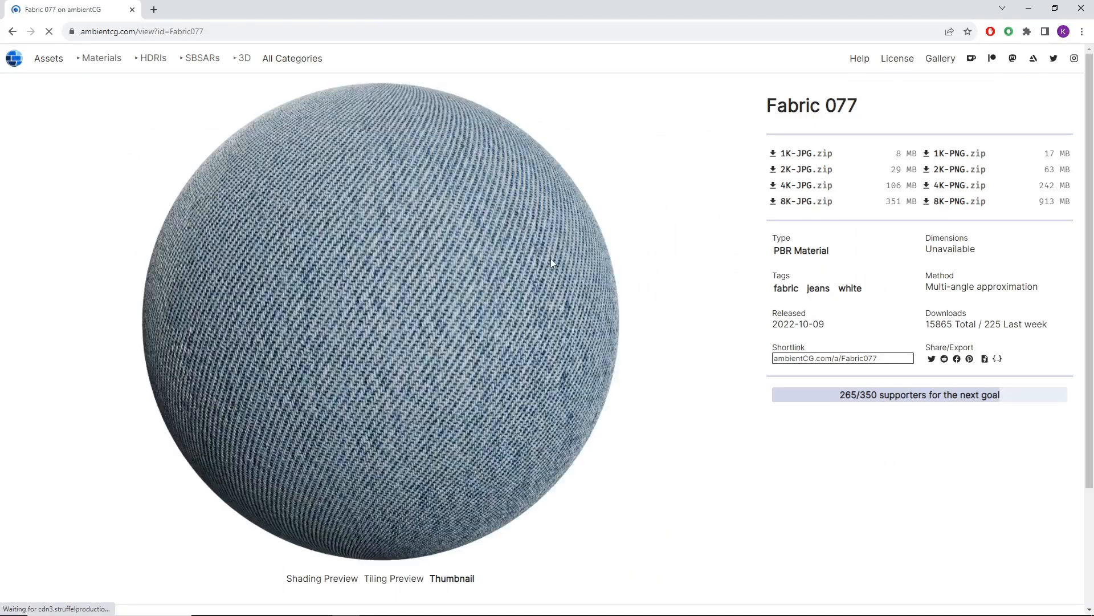
left_click(12, 31)
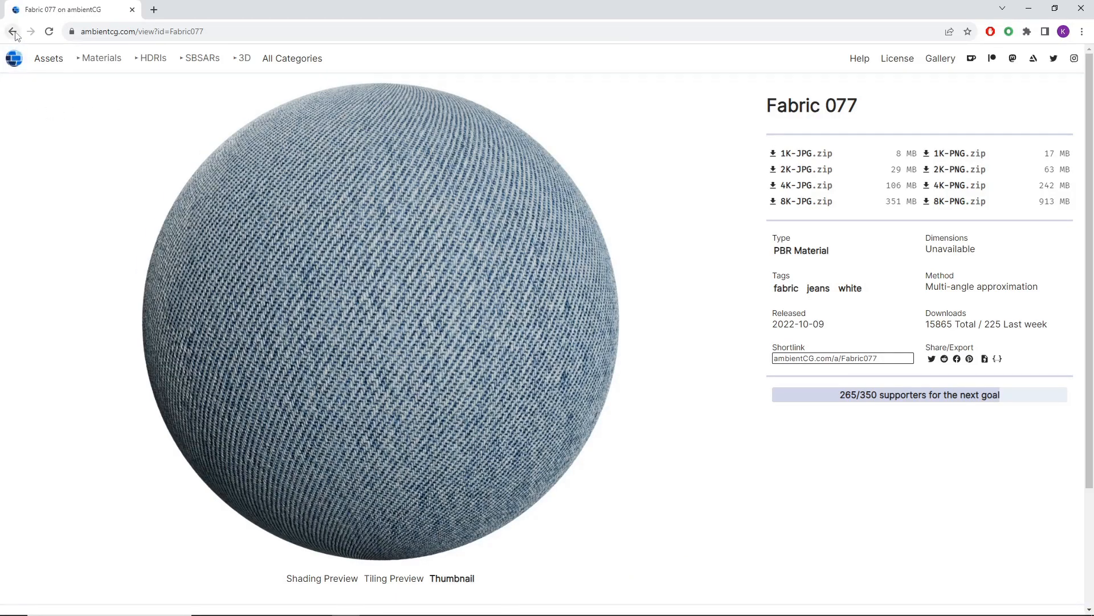
Open the page of the olive-brown ribbed material Fabric 028 from the fabric results.
scroll(342, 428, "down", 8)
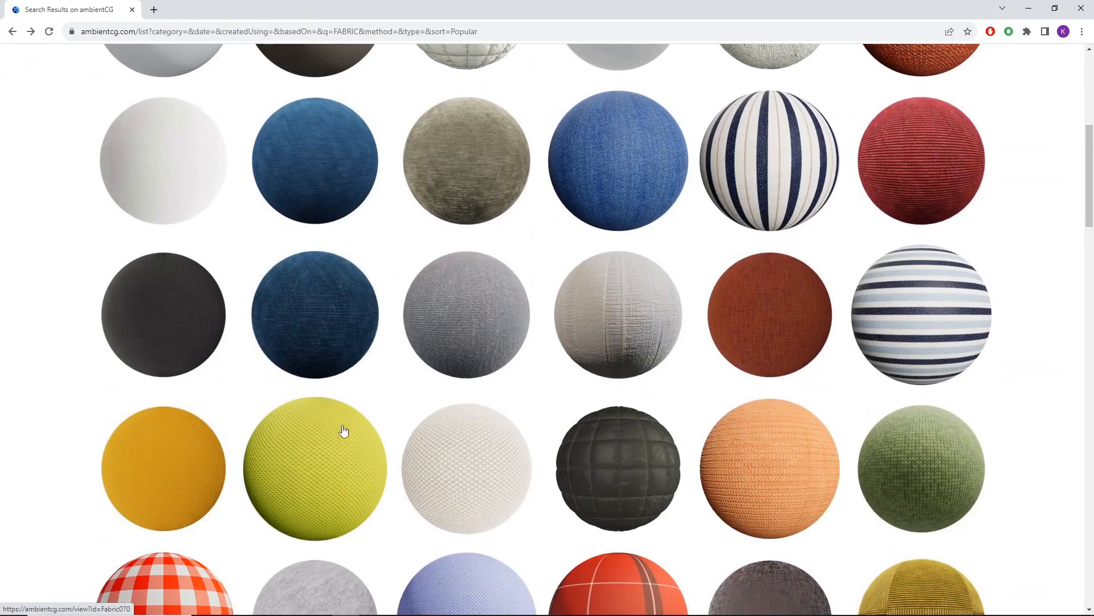
scroll(552, 325, "up", 8)
scroll(540, 350, "down", 3)
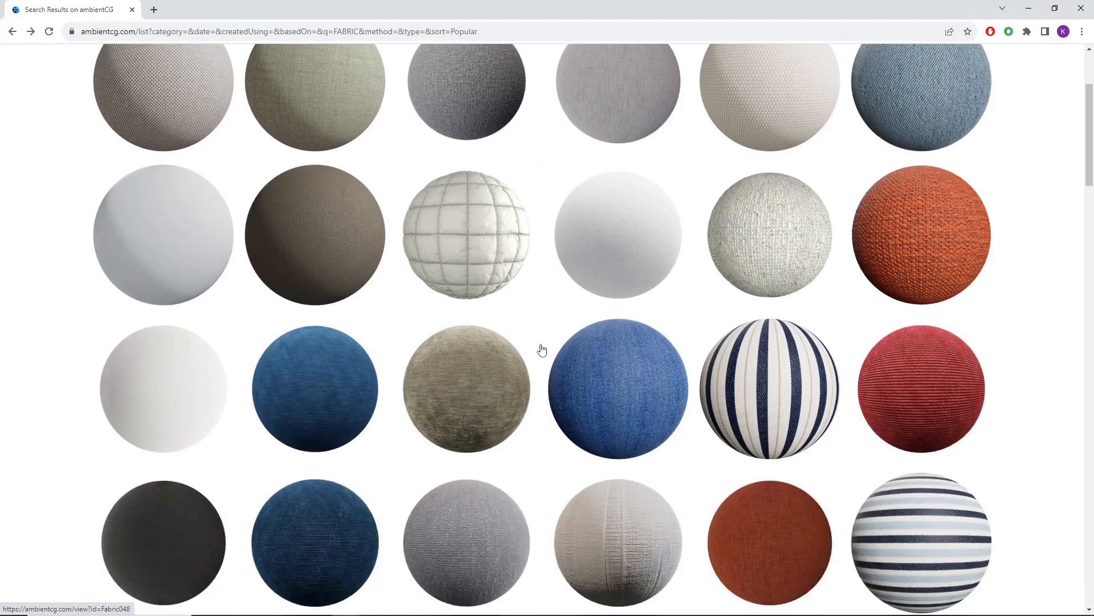
scroll(542, 351, "down", 2)
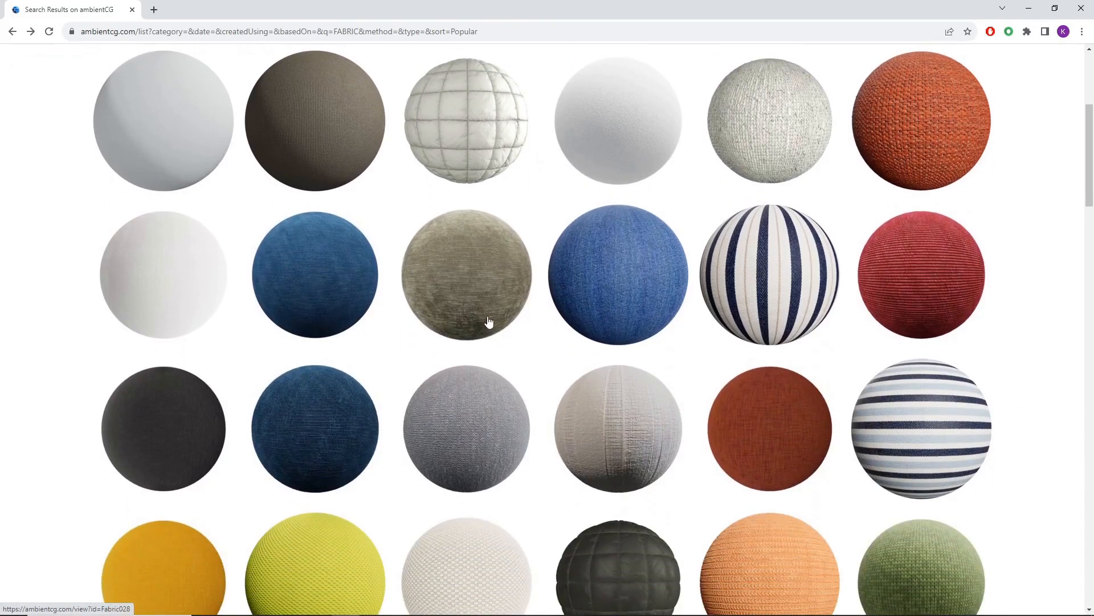
left_click(471, 293)
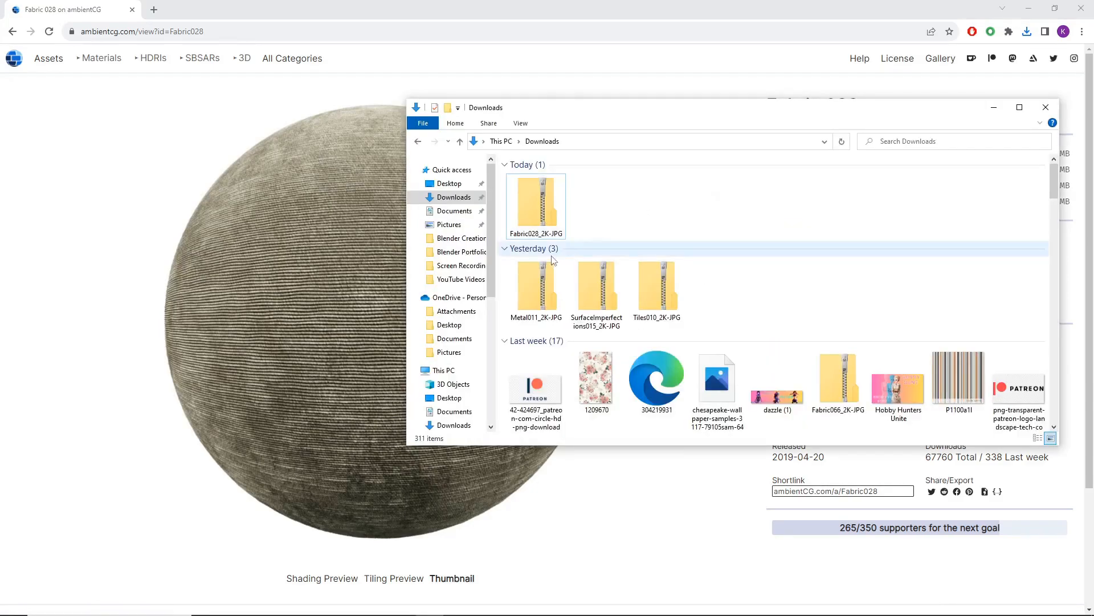
Extract the downloaded Fabric028_2K-JPG archive into the Blender Tectures folder on drive D.
left_click(546, 203)
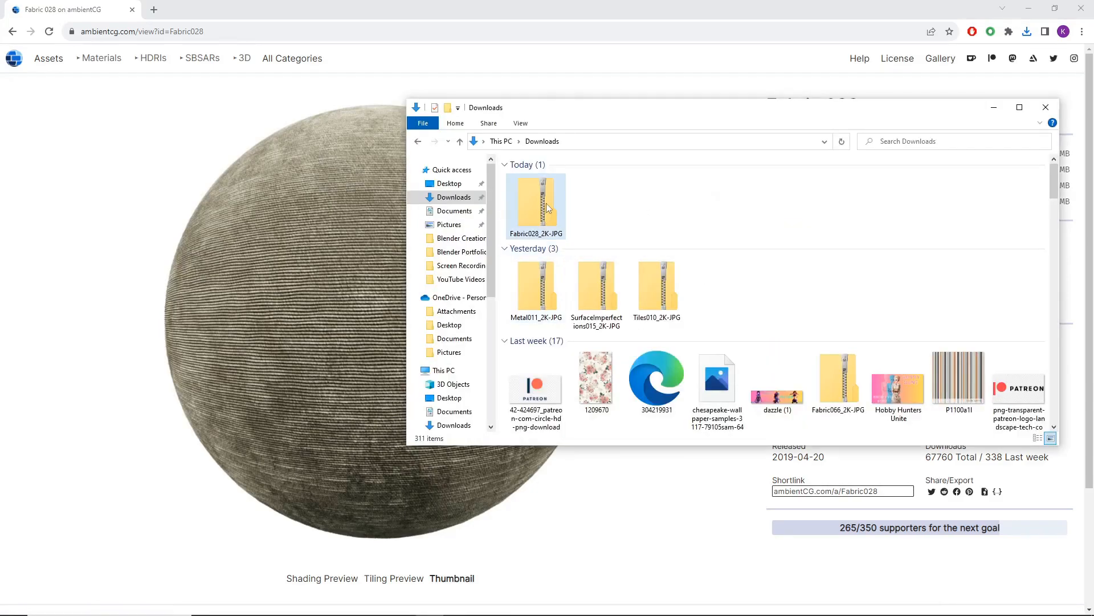
left_click(591, 218)
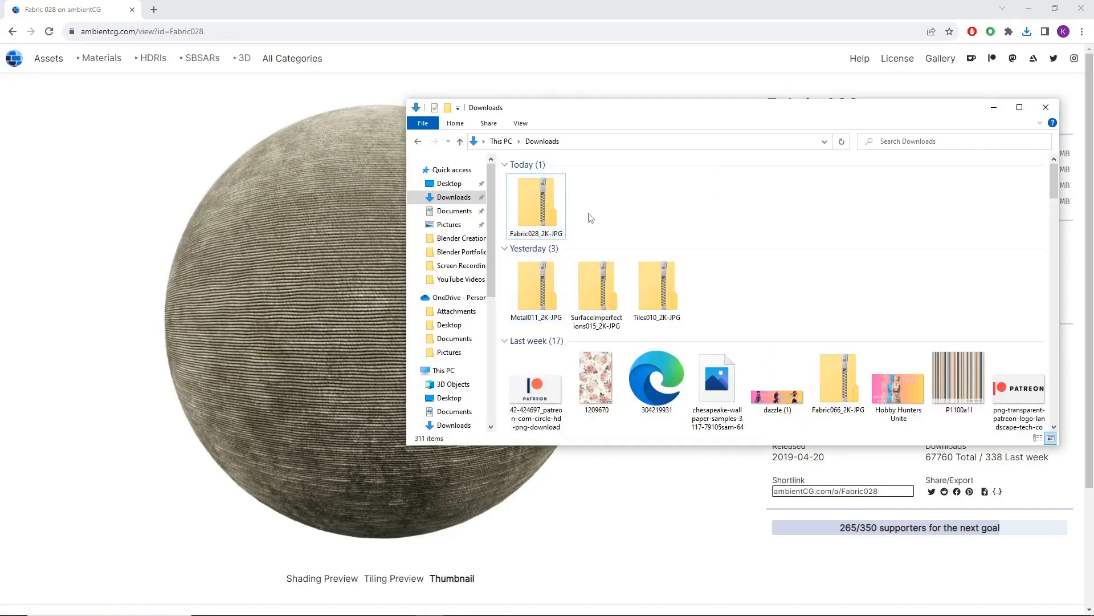
left_click(533, 208)
right_click(532, 198)
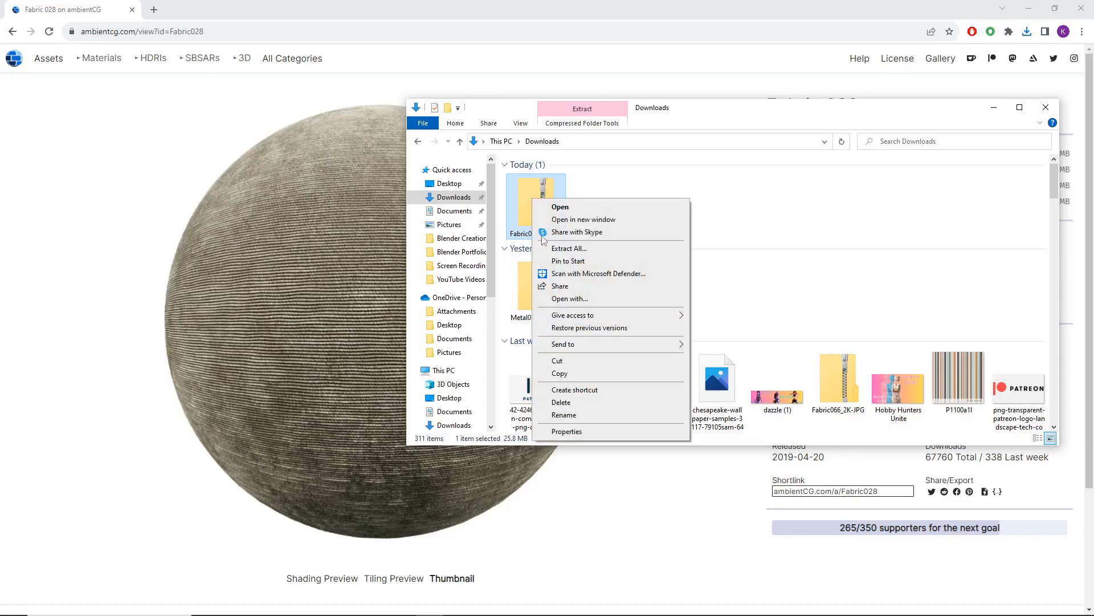
left_click(569, 249)
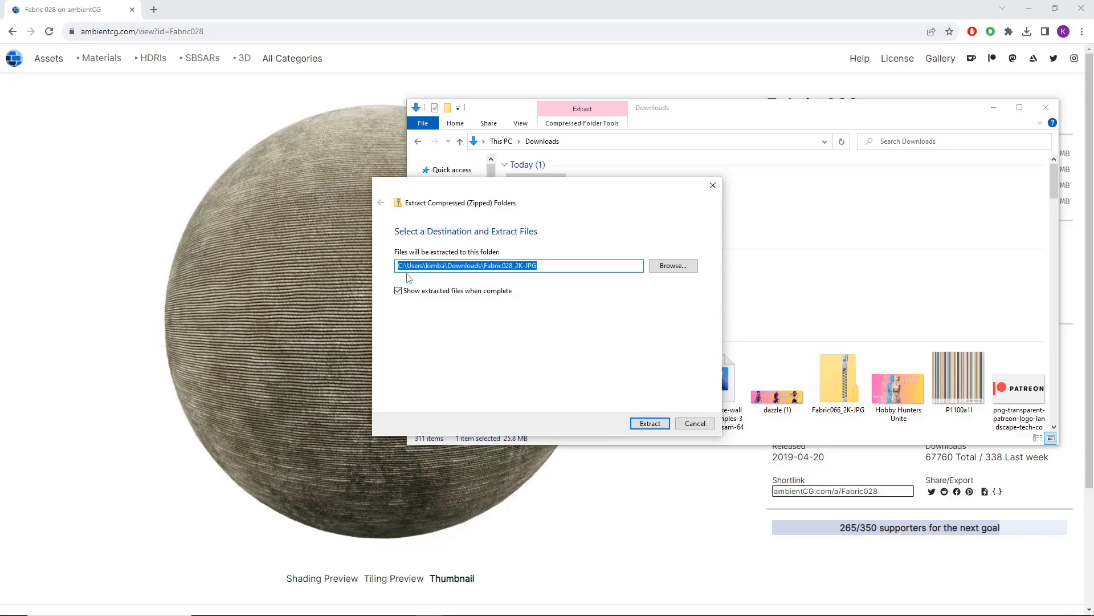
left_click(667, 266)
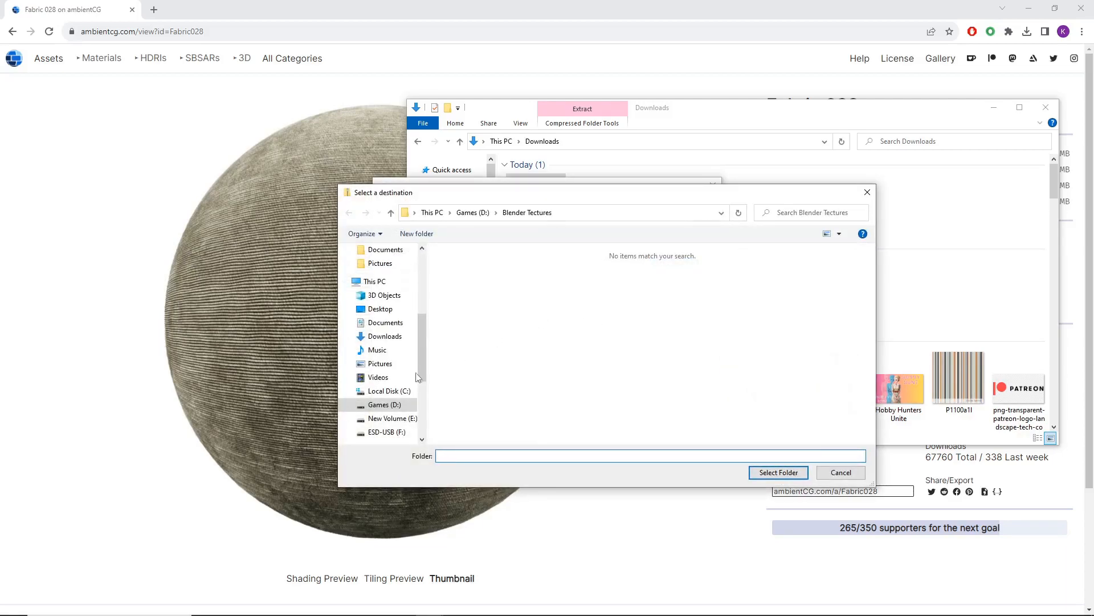
left_click(393, 406)
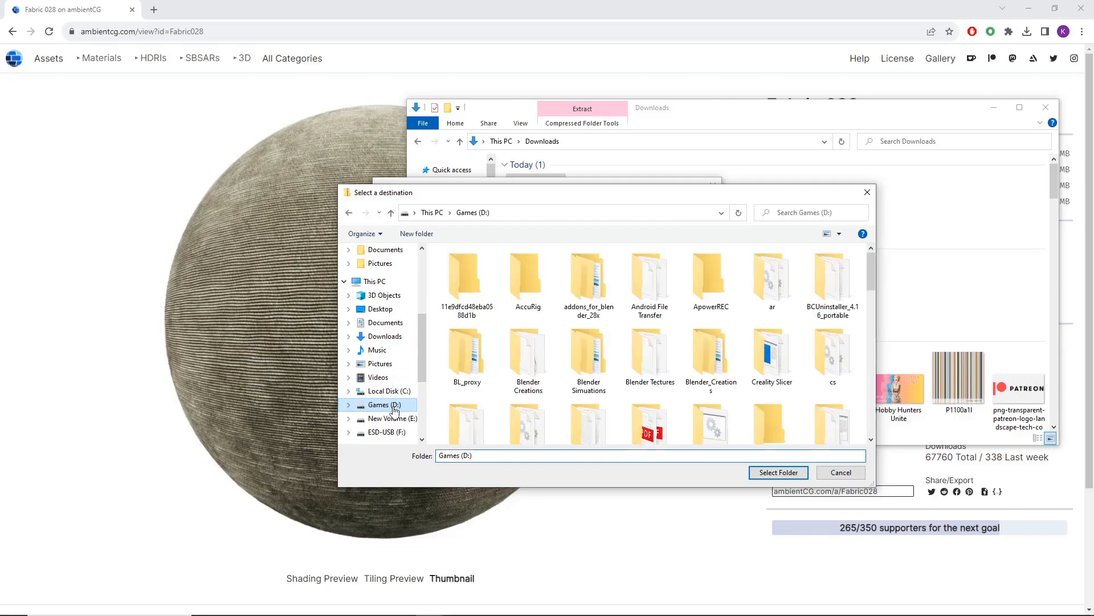
left_click(647, 365)
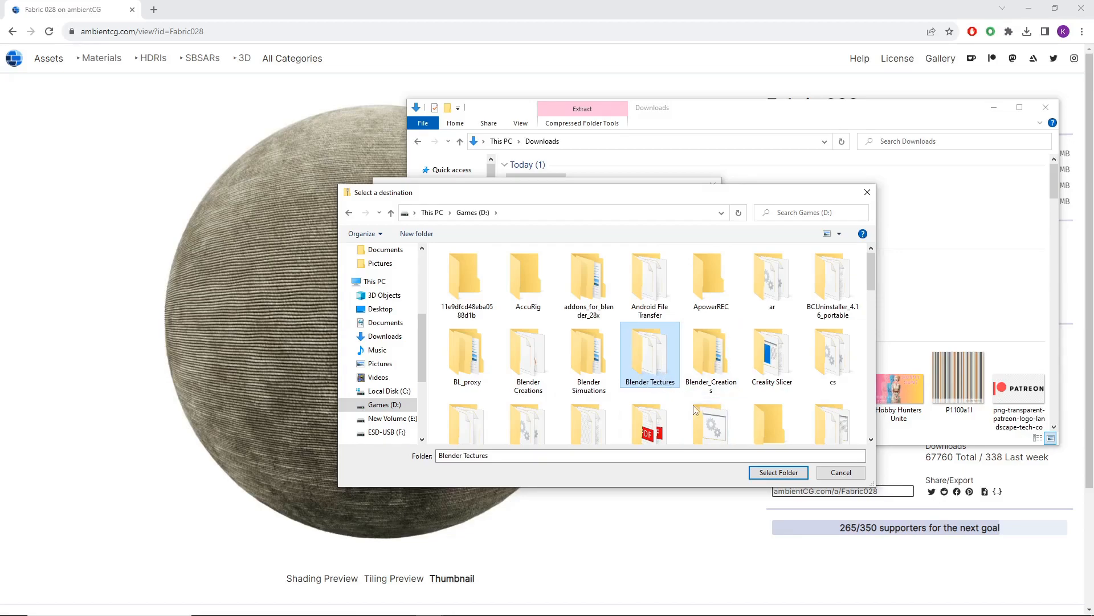
left_click(777, 472)
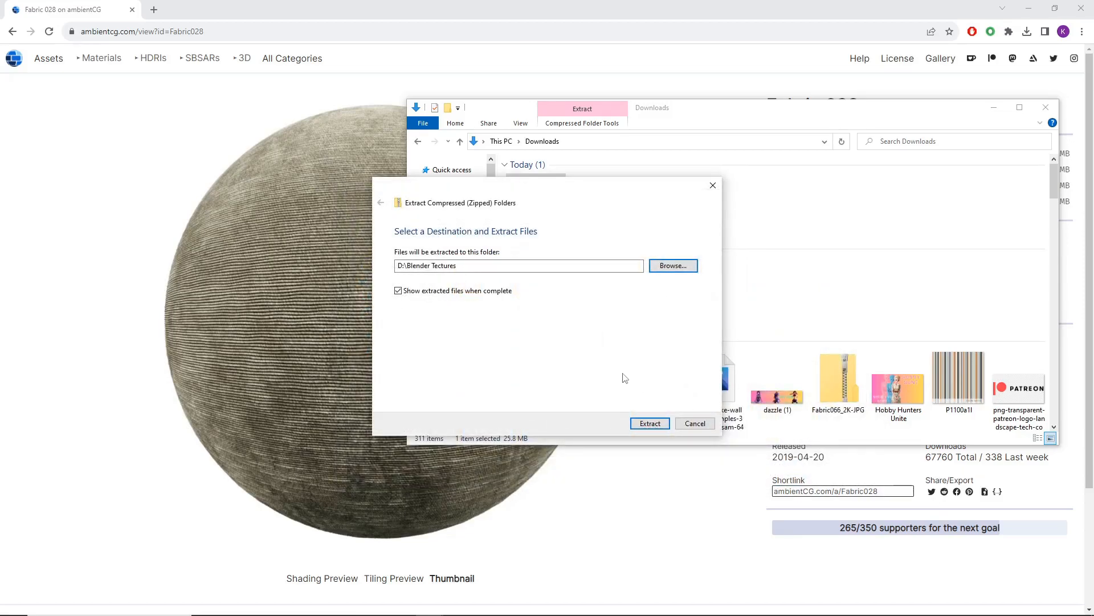
left_click(648, 425)
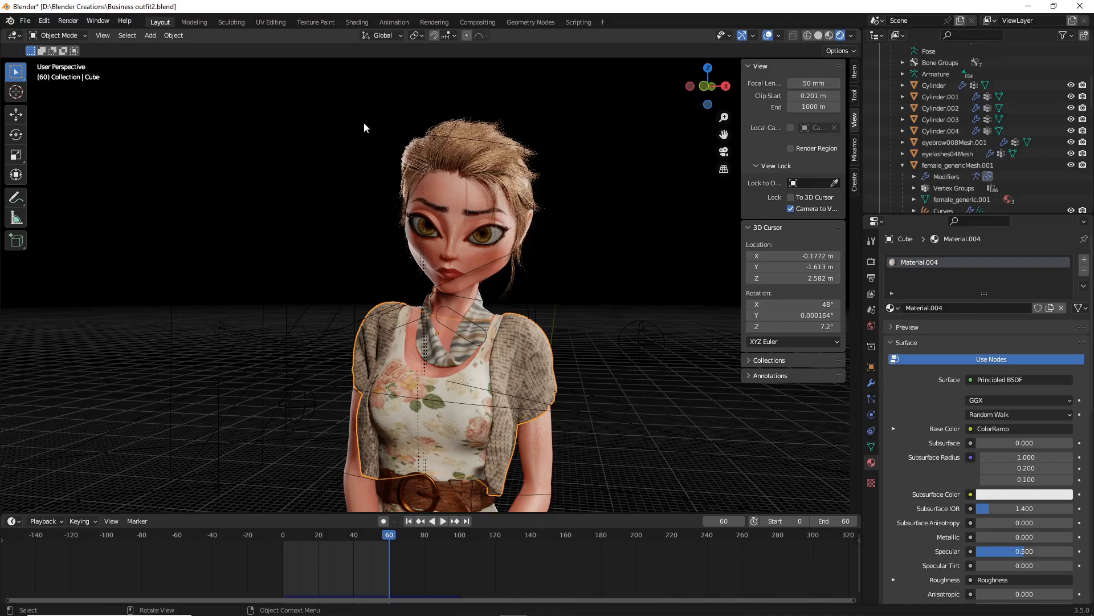
In Blender, select the character's short-sleeved cardigan and show its material nodes in the Shading workspace.
left_click(549, 298)
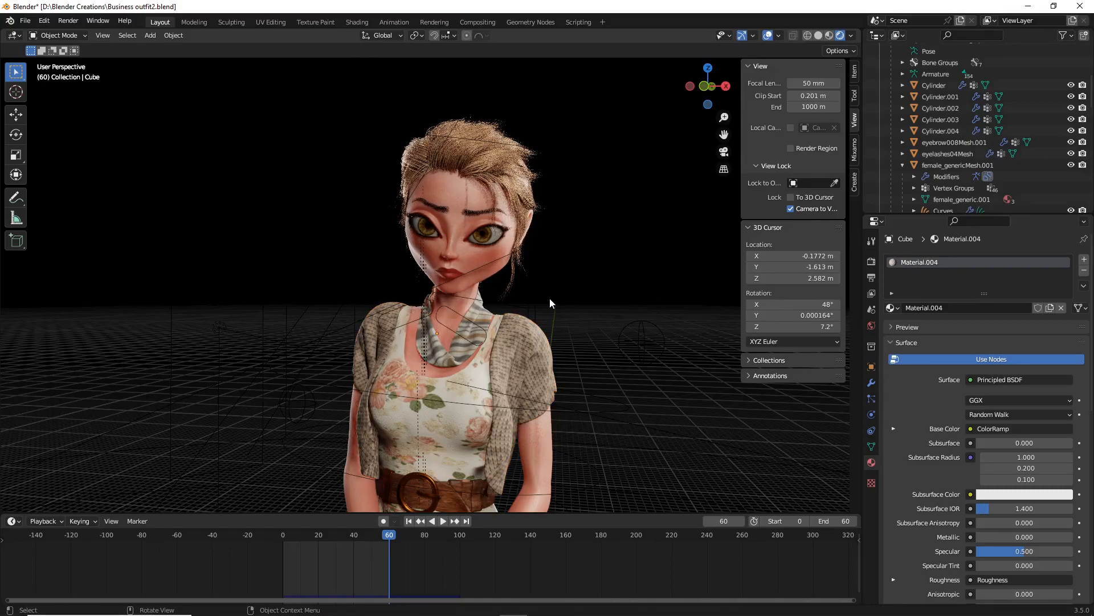
left_click(543, 341)
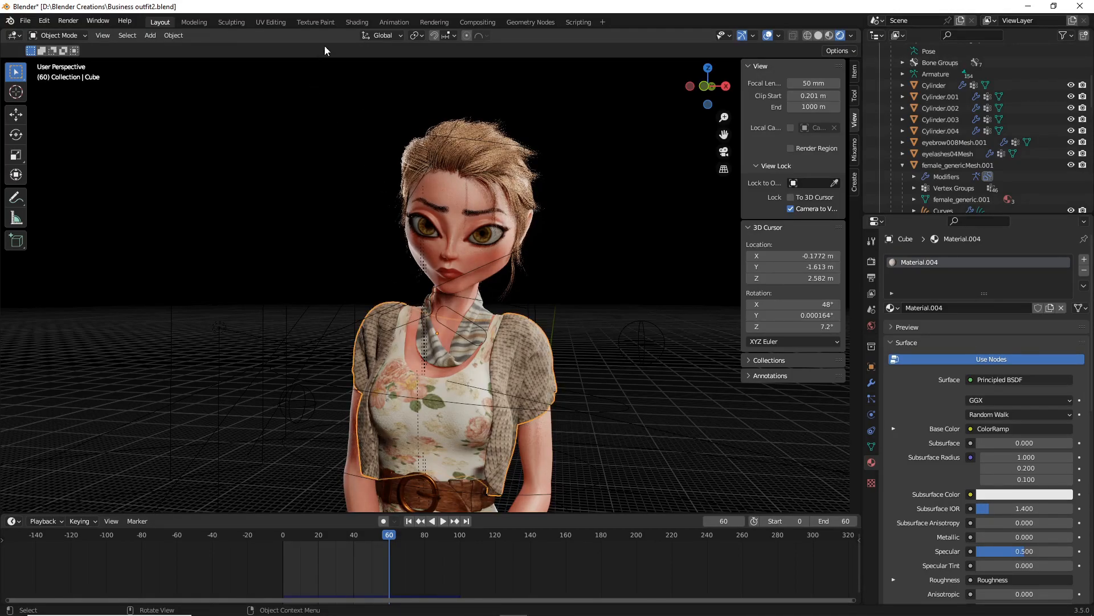
left_click(352, 26)
scroll(590, 244, "up", 1)
scroll(590, 244, "down", 4)
mouse_move(598, 433)
middle_mouse_down()
mouse_move(605, 534)
mouse_move(594, 546)
middle_mouse_up()
scroll(559, 437, "down", 2)
middle_click_drag(562, 459, 530, 513)
Move the cardigan's Principled BSDF and Material Output nodes aside and delete all other nodes of the material.
left_click_drag(584, 419, 668, 476)
scroll(674, 478, "down", 1)
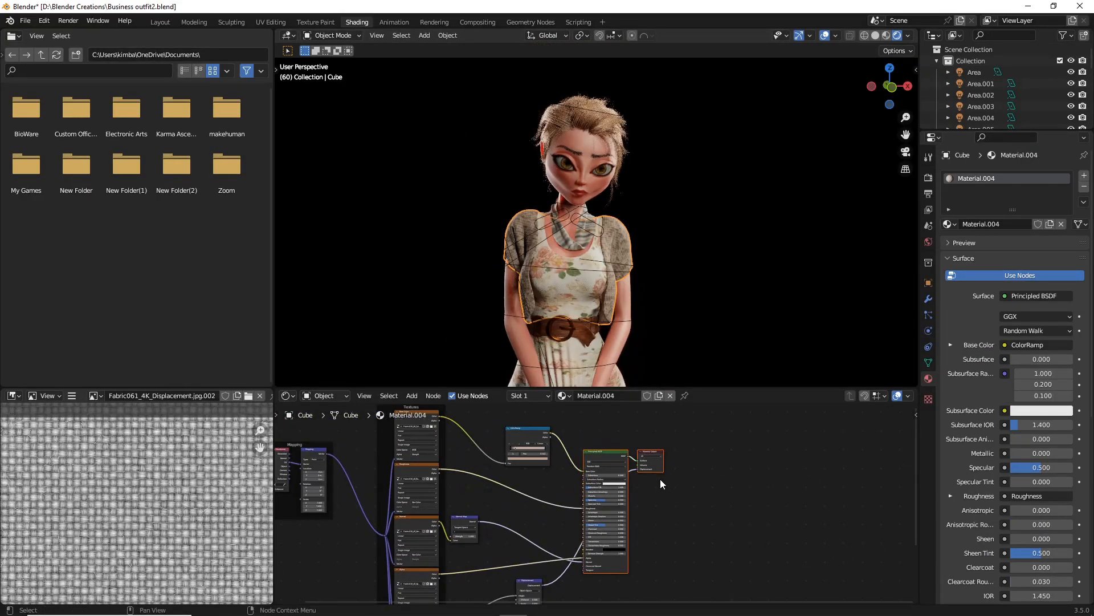
key("g")
left_click(764, 510)
scroll(559, 544, "down", 1)
middle_click_drag(561, 544, 613, 495)
scroll(613, 493, "down", 1)
left_click_drag(402, 554, 640, 415)
key("x")
Enter Edit Mode on the cardigan and turn off the Solidify modifier's edit-mode display.
scroll(675, 256, "up", 3)
middle_click_drag(675, 257, 873, 249)
middle_click_drag(900, 137, 893, 138)
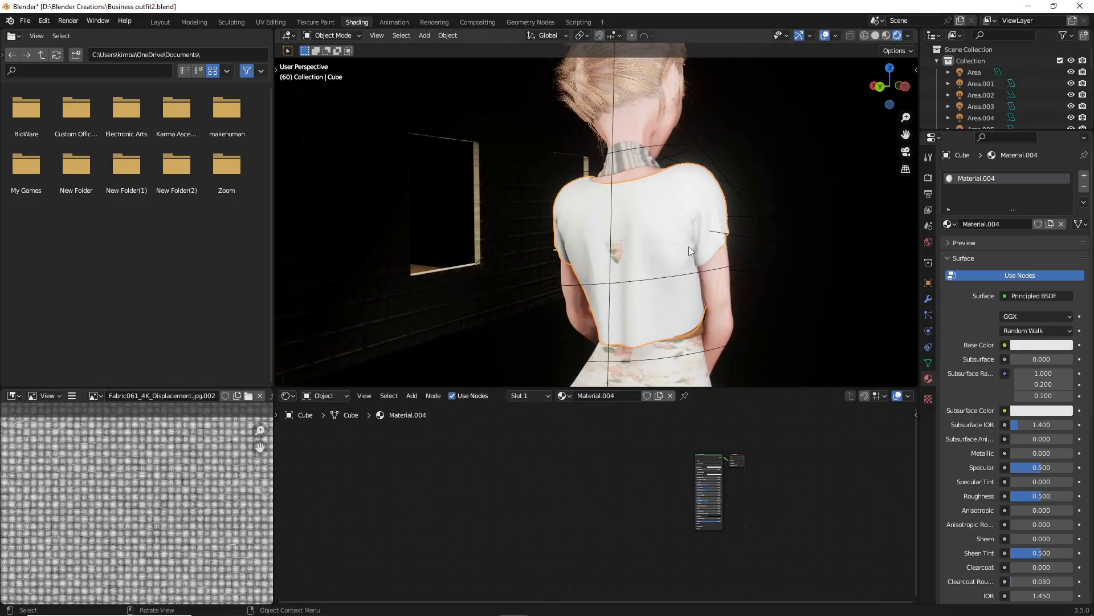
middle_click_drag(321, 78, 455, 142)
key("Tab")
middle_click_drag(689, 224, 750, 125)
left_click(927, 300)
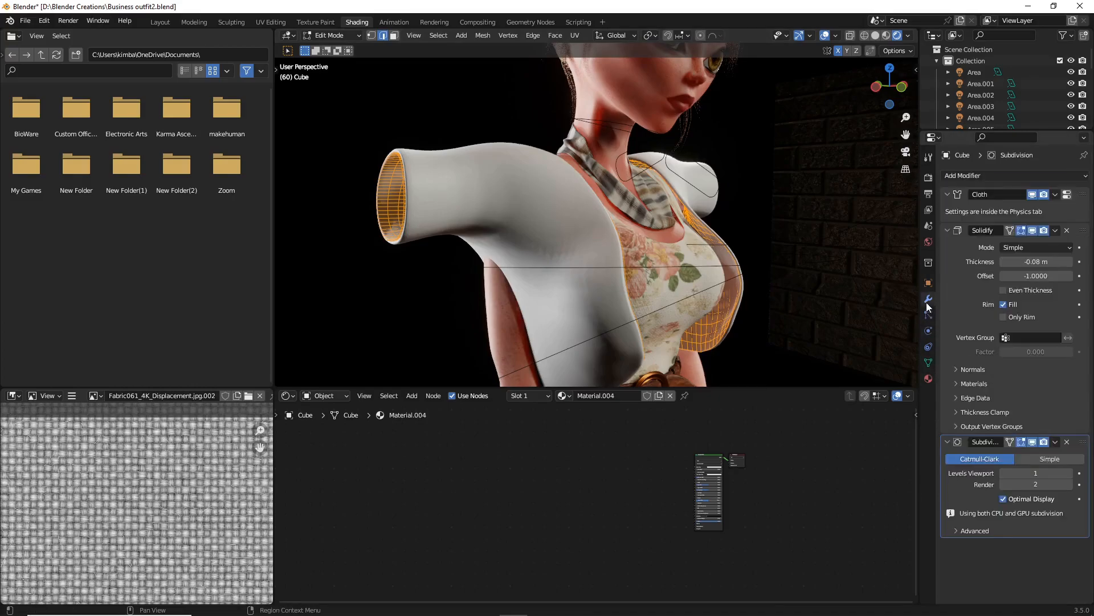
left_click(1021, 231)
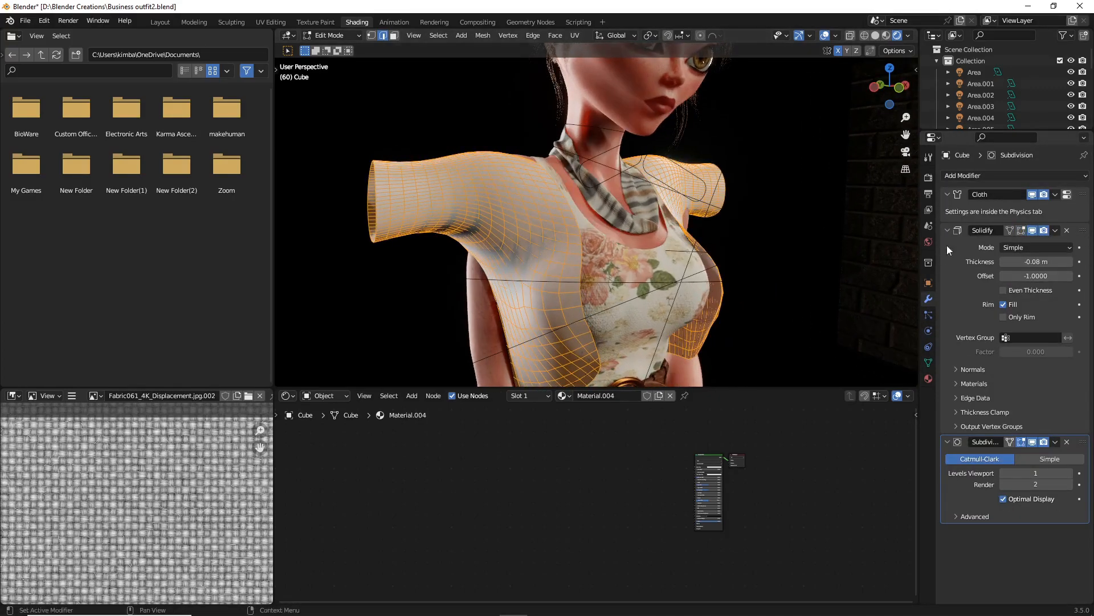
Set the cardigan mesh to edge selection and switch the viewport to solid shading.
key("3")
middle_click_drag(684, 165, 904, 135)
scroll(678, 194, "up", 3)
scroll(692, 171, "down", 5)
left_click_drag(905, 134, 893, 137)
left_click(384, 36)
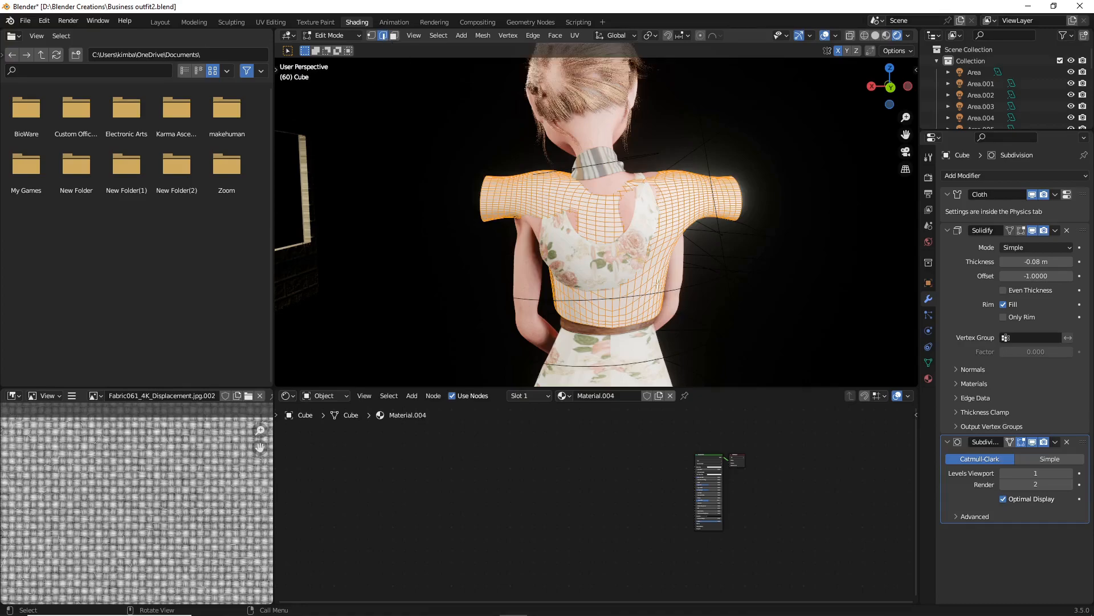
scroll(610, 217, "up", 4)
left_click(877, 36)
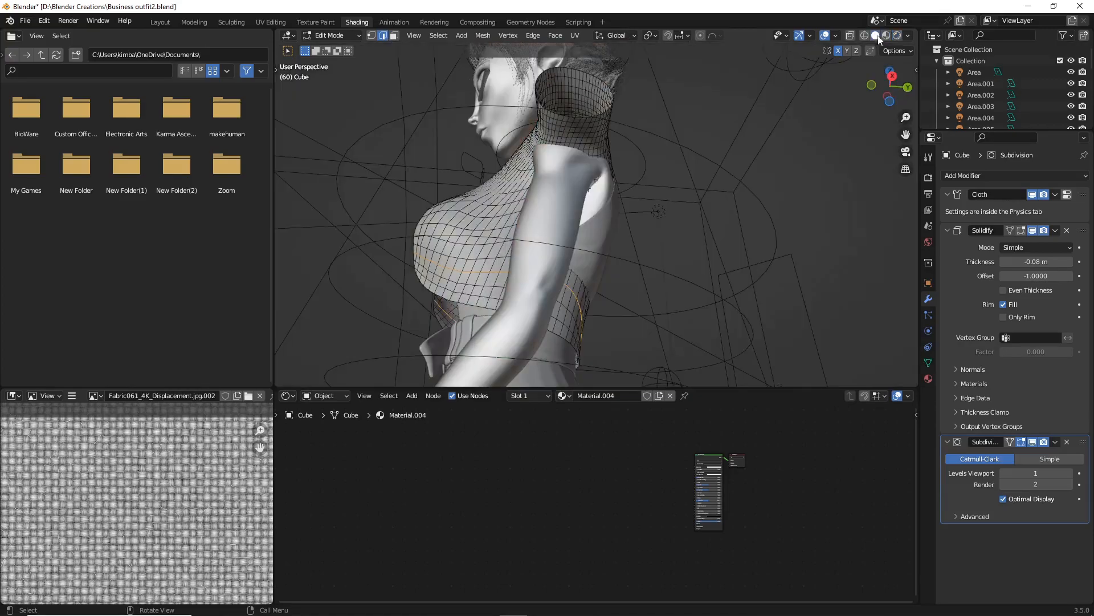
middle_click_drag(826, 103, 484, 214)
middle_click_drag(695, 219, 688, 238)
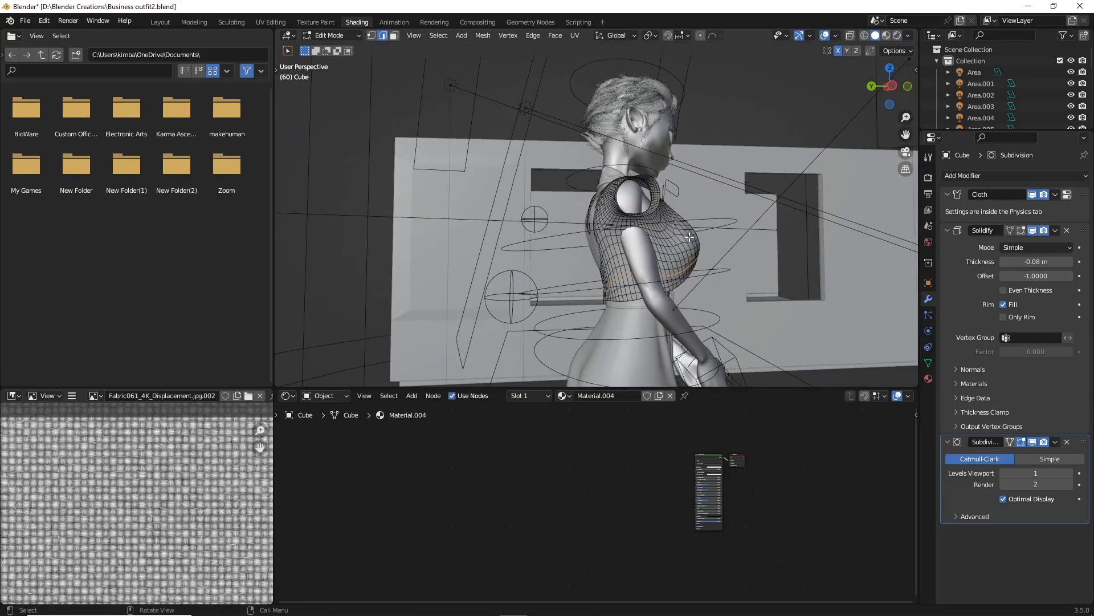
Return to Object Mode and hide the character's body mesh female_genericMesh.001.
key("Tab")
left_click(650, 310)
left_click(649, 299)
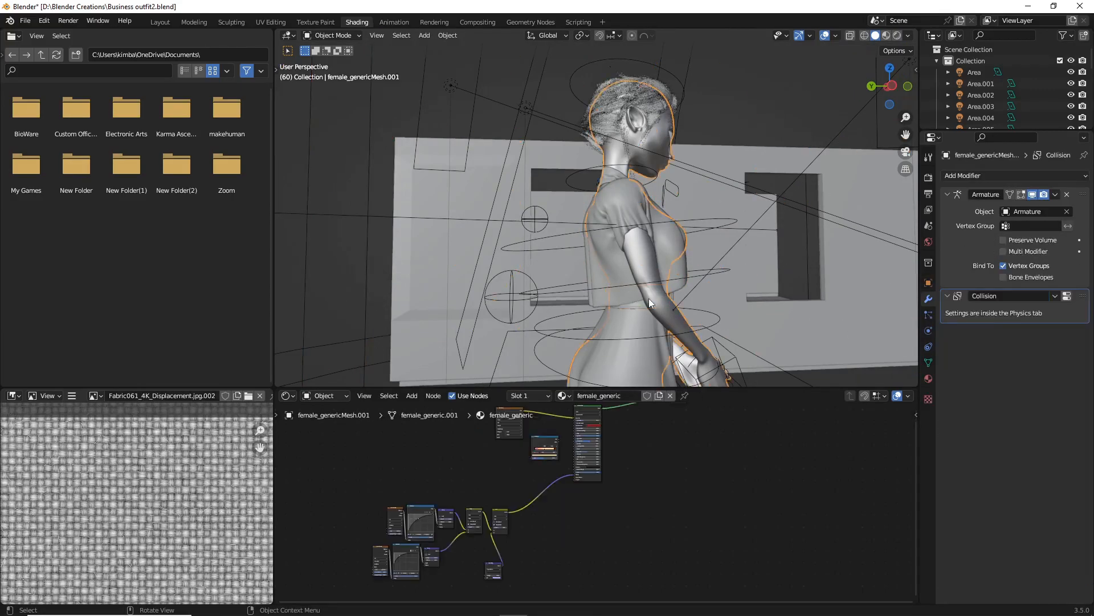
middle_click_drag(619, 291, 553, 259)
Mark a seam along the cardigan's side edge loop running from under the sleeve to the hem, and return to Object Mode.
left_click(525, 300)
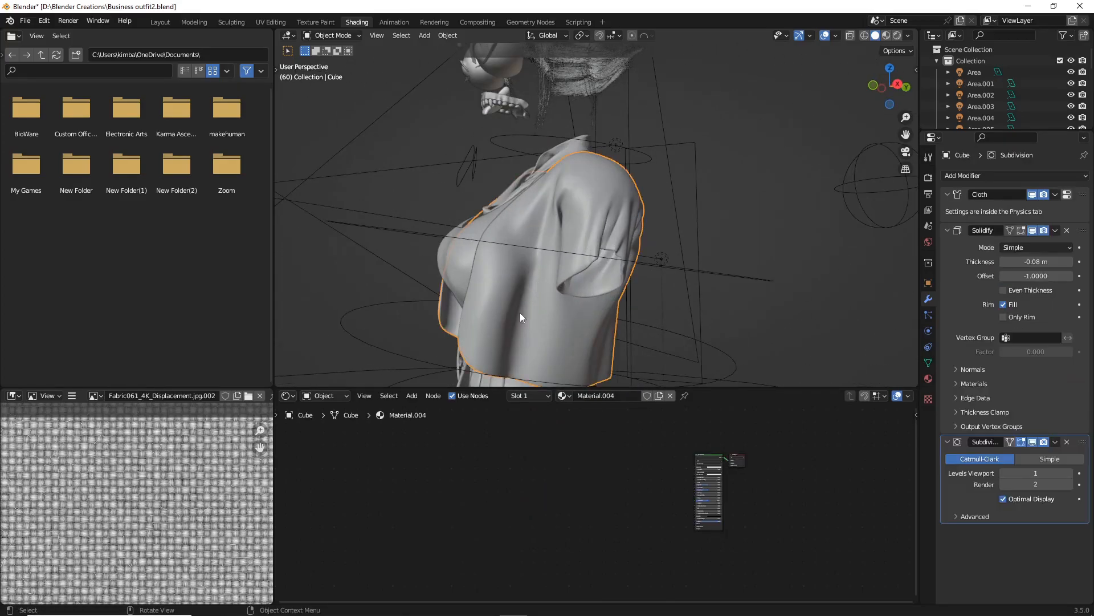
key("Tab")
middle_click_drag(390, 375, 528, 231)
left_click(550, 199, "alt")
left_click(534, 212, "alt")
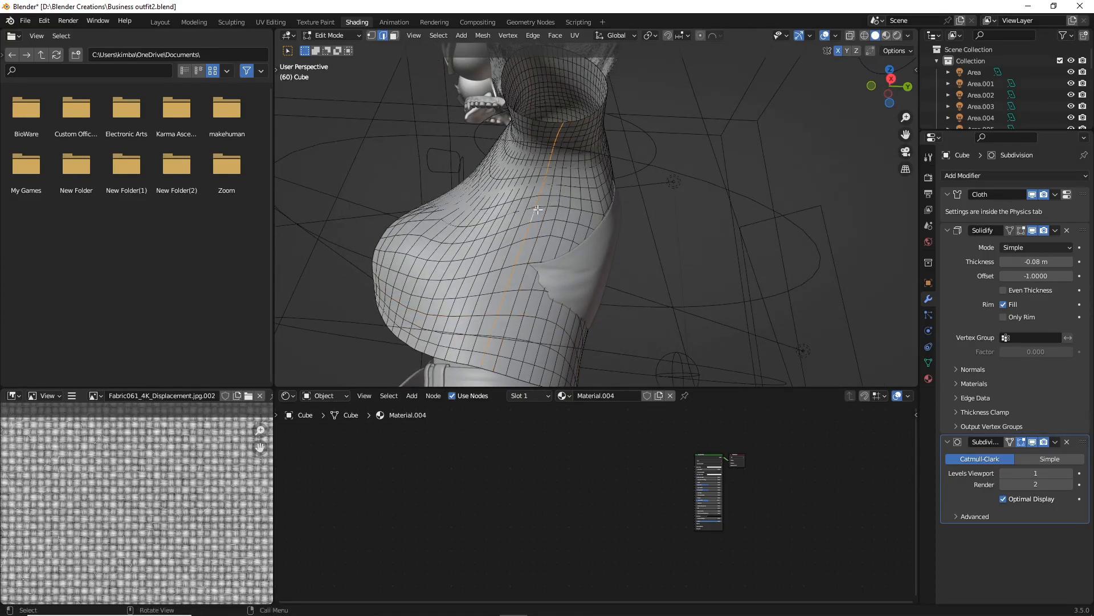
middle_click_drag(541, 277, 536, 245)
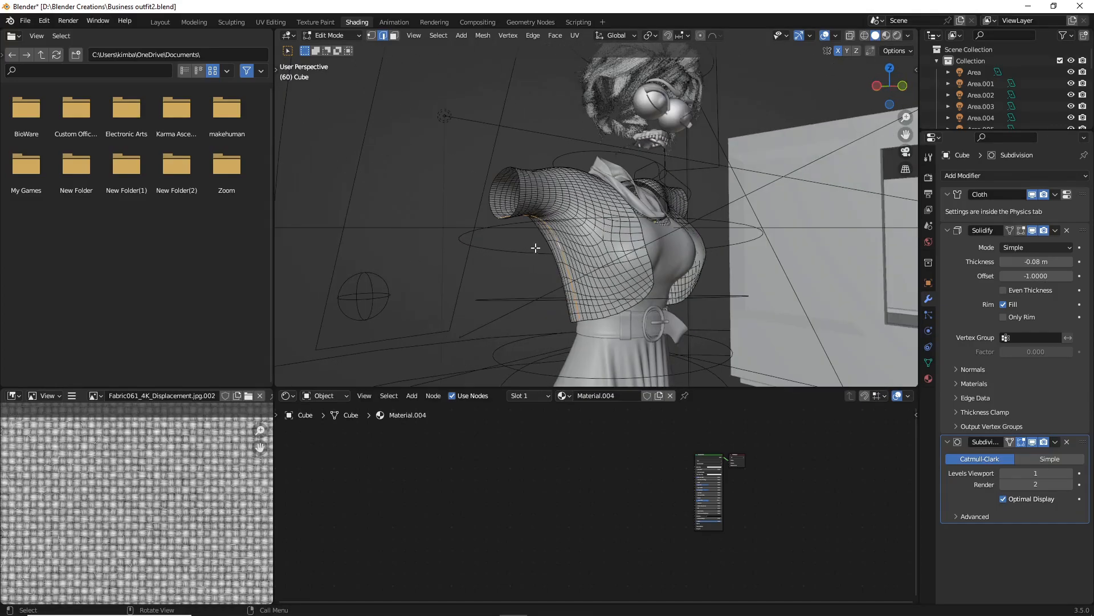
right_click(551, 238)
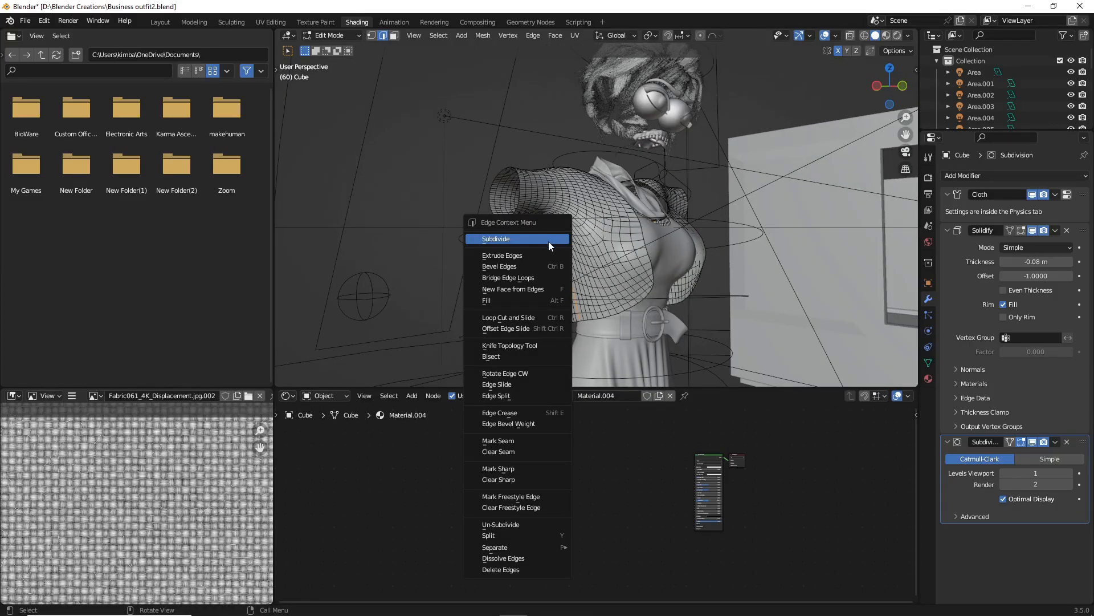
left_click(525, 441)
middle_click_drag(513, 354, 524, 305)
key("Tab")
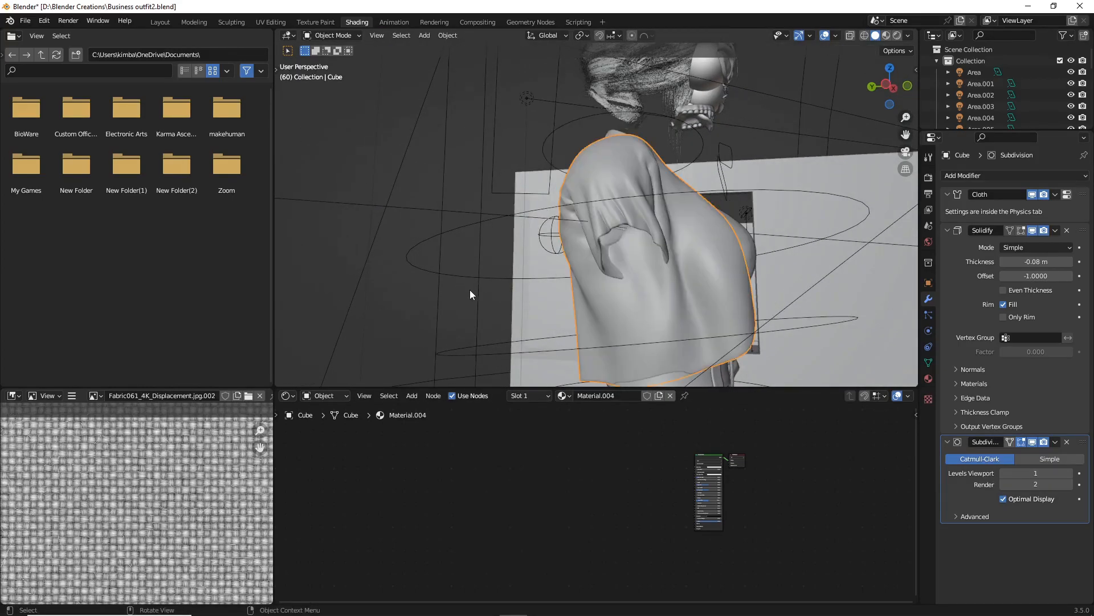
Check the cardigan mesh in Edit Mode from the side and front, then return to Object Mode and bring back the hidden body mesh.
key("Tab")
middle_click_drag(644, 272, 770, 260)
left_click(852, 243)
middle_click_drag(854, 244, 667, 302)
middle_click_drag(471, 215, 459, 251)
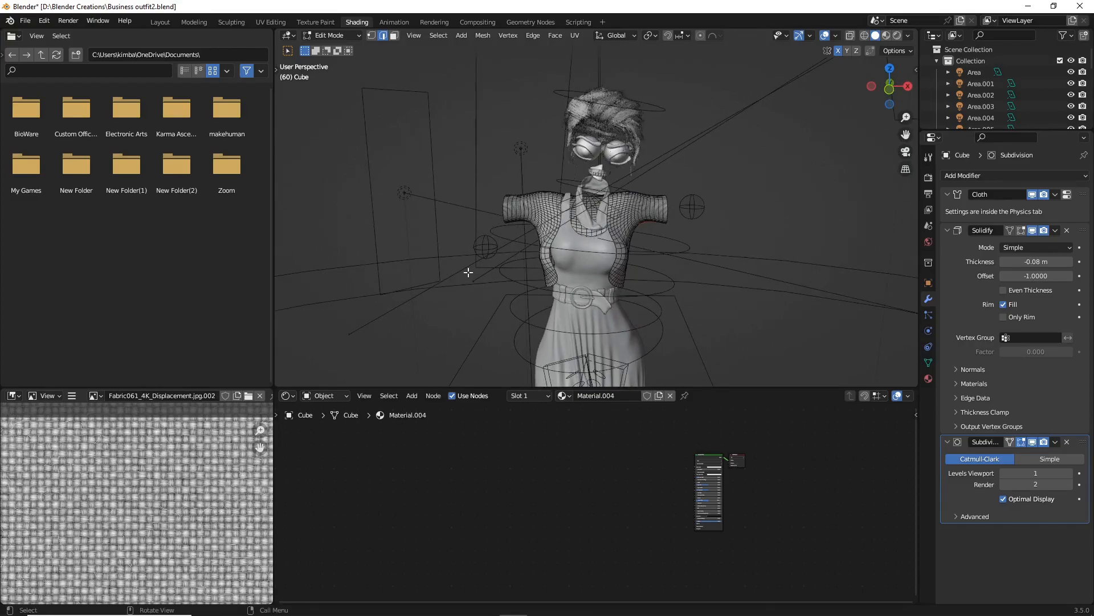
key("Tab")
left_click(760, 238)
scroll(759, 240, "up", 4)
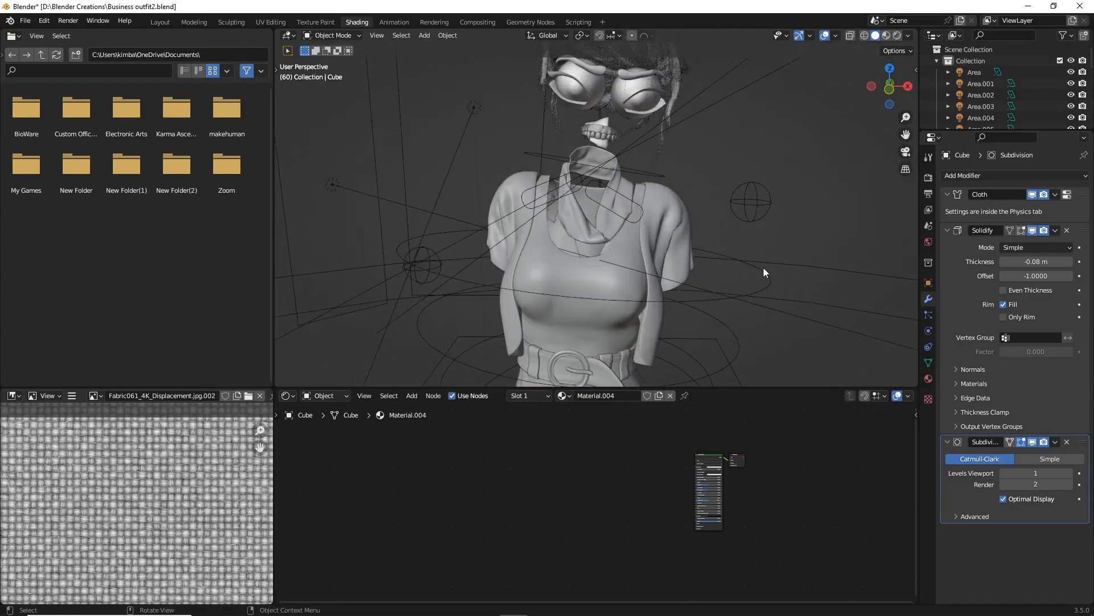
key("ctrl+z")
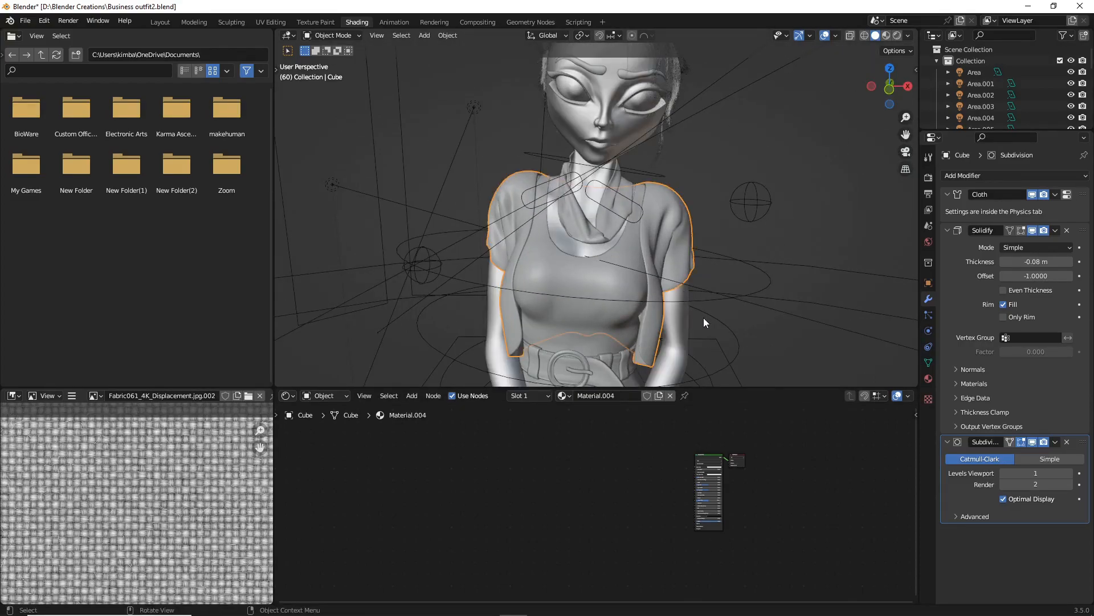
scroll(708, 468, "up", 6)
middle_click_drag(673, 485, 450, 521)
scroll(477, 475, "up", 4)
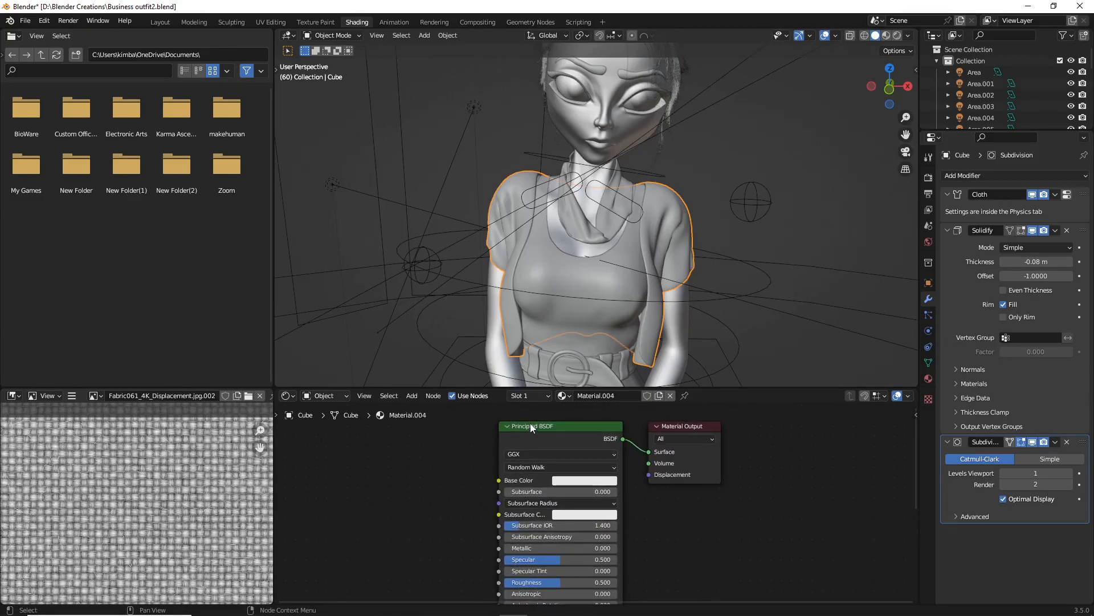
left_click(553, 434)
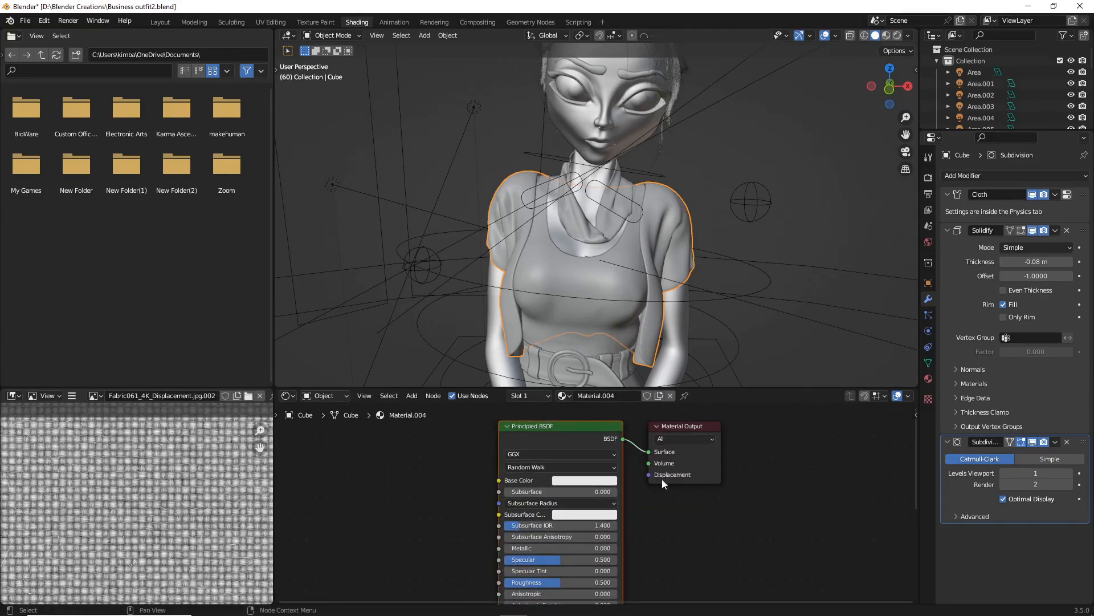
left_click(555, 425)
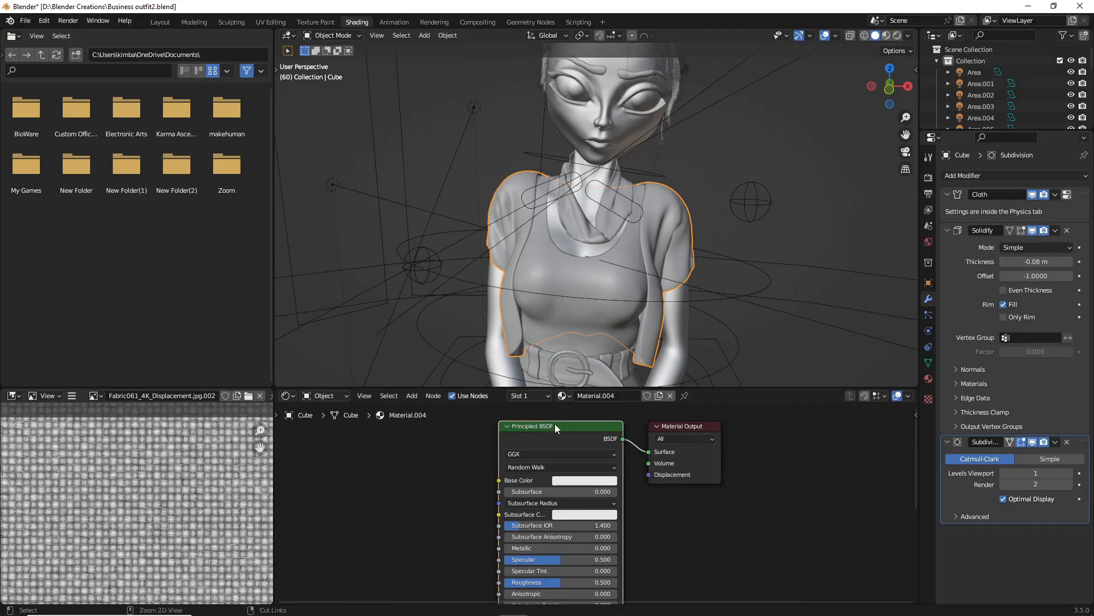
key("ctrl+shift+t")
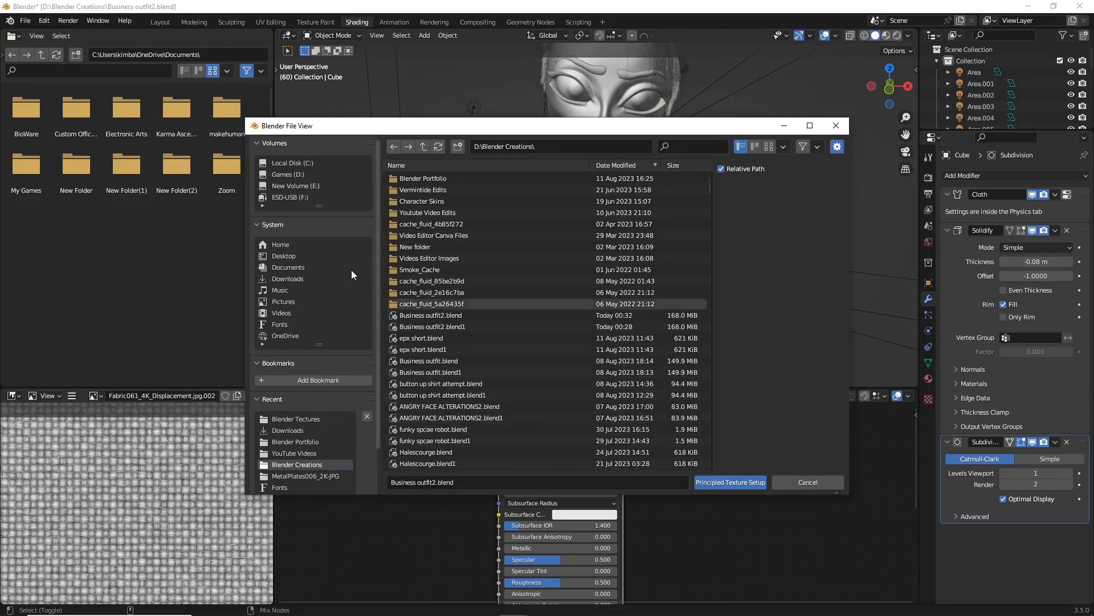
left_click(835, 125)
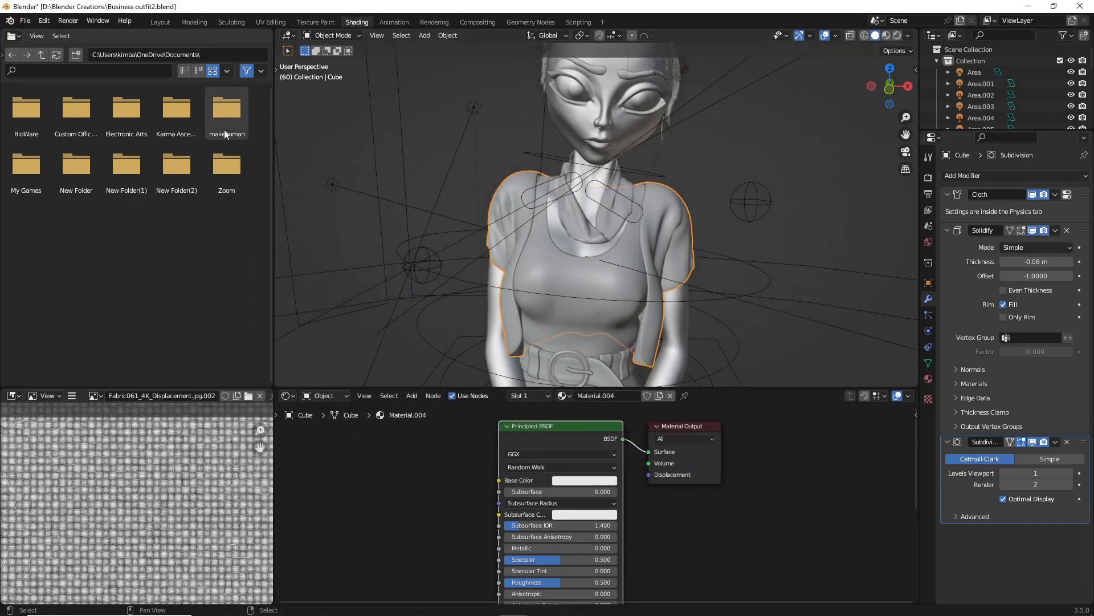
Search the add-ons in Preferences for "node" to check that Node Wrangler is enabled.
left_click(44, 22)
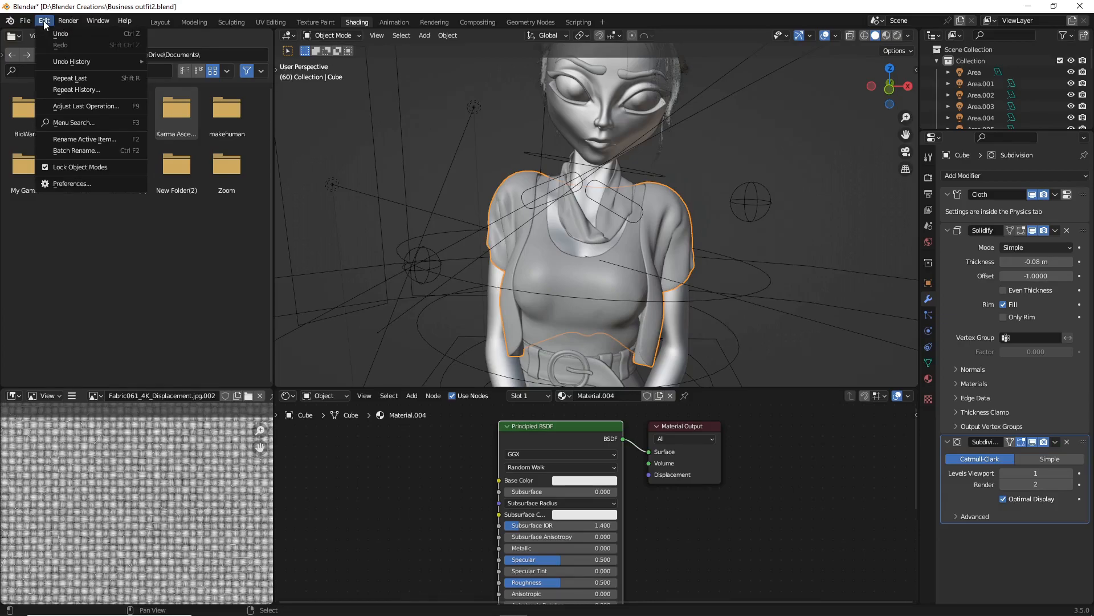
left_click(74, 185)
left_click_drag(163, 33, 335, 65)
left_click(483, 98)
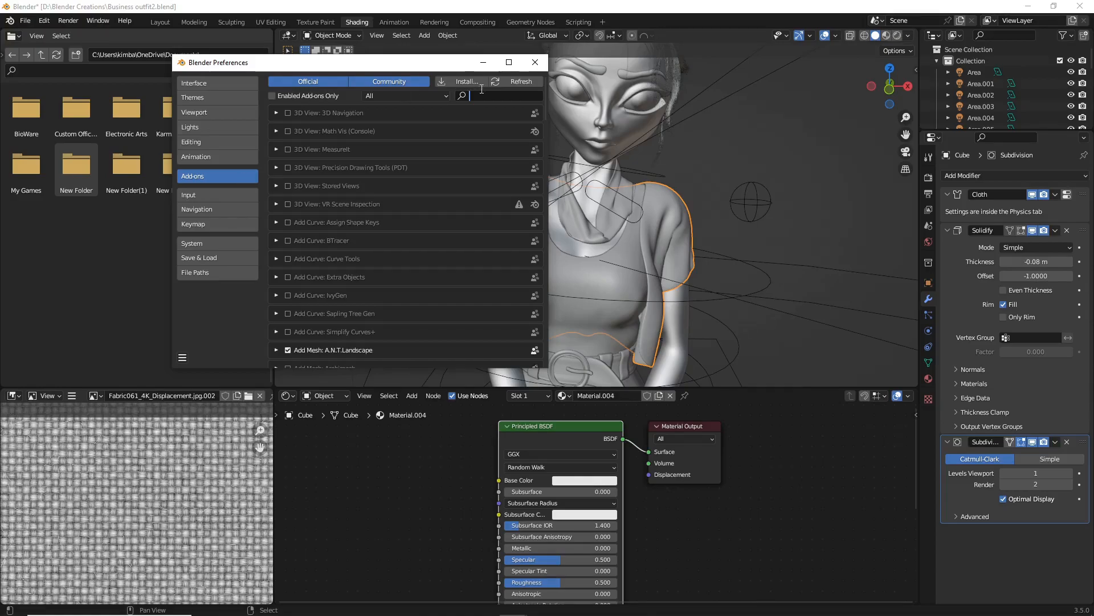
type("node")
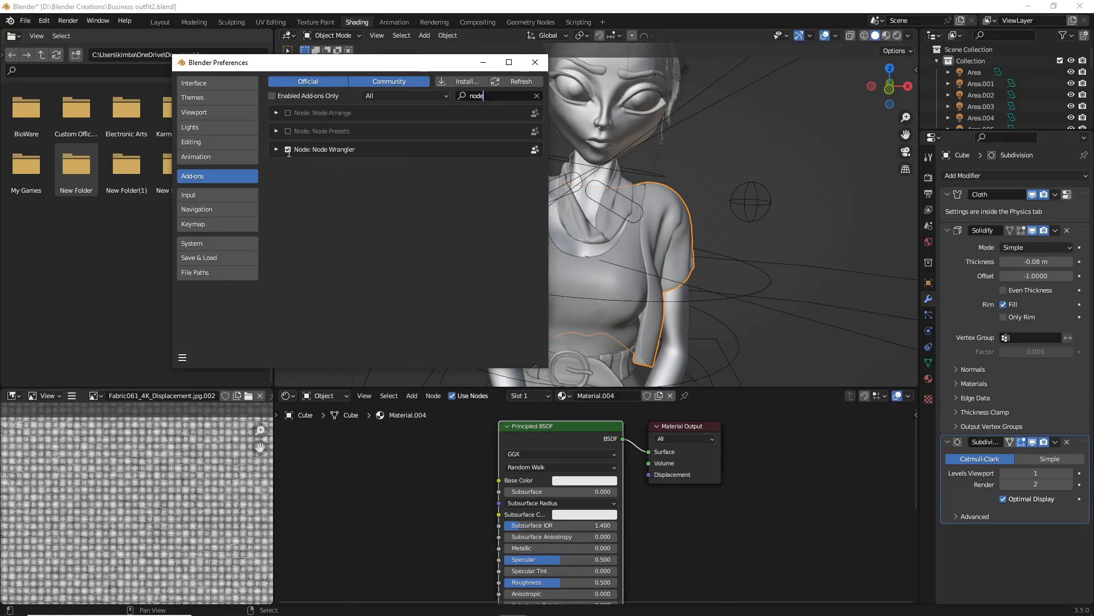
Start the Principled Texture Setup on the cardigan's Principled BSDF and pick the Fabric028 images in the Blender Tectures folder.
left_click(532, 430)
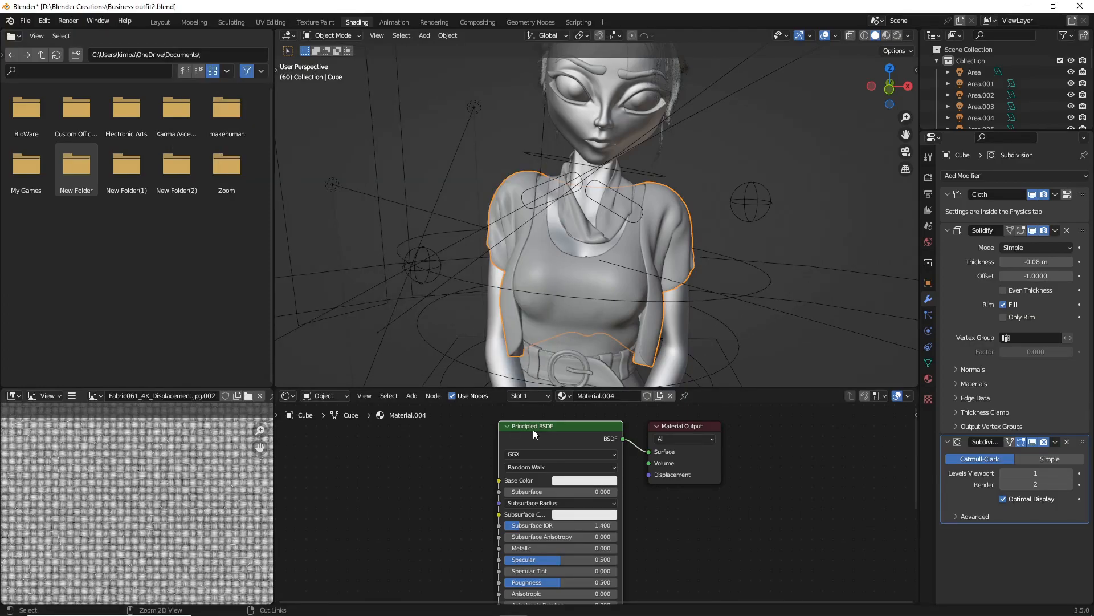
key("ctrl+shift+t")
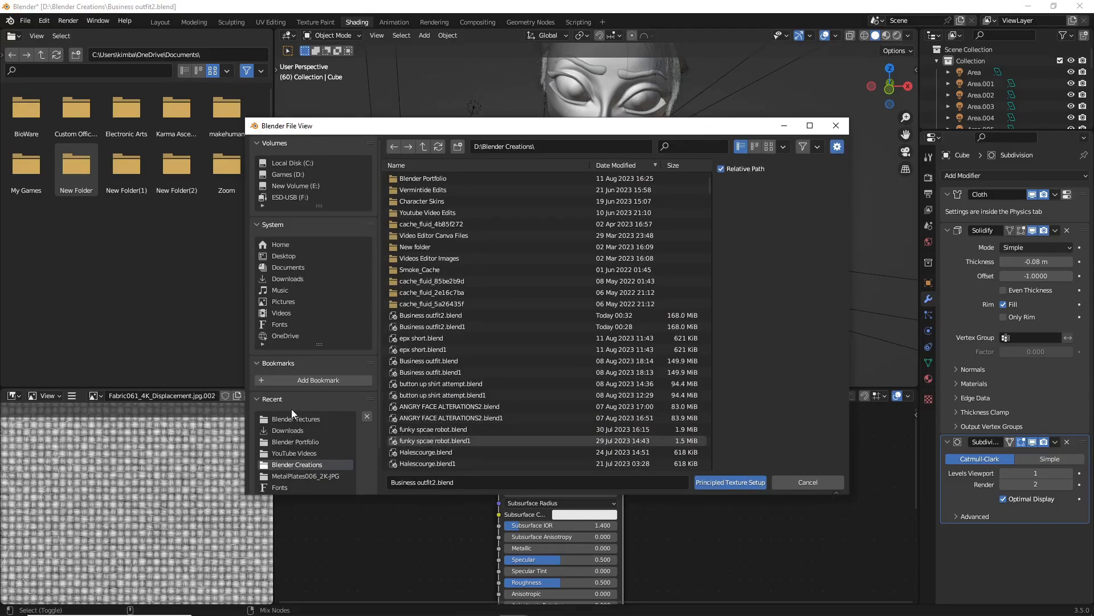
left_click(302, 418)
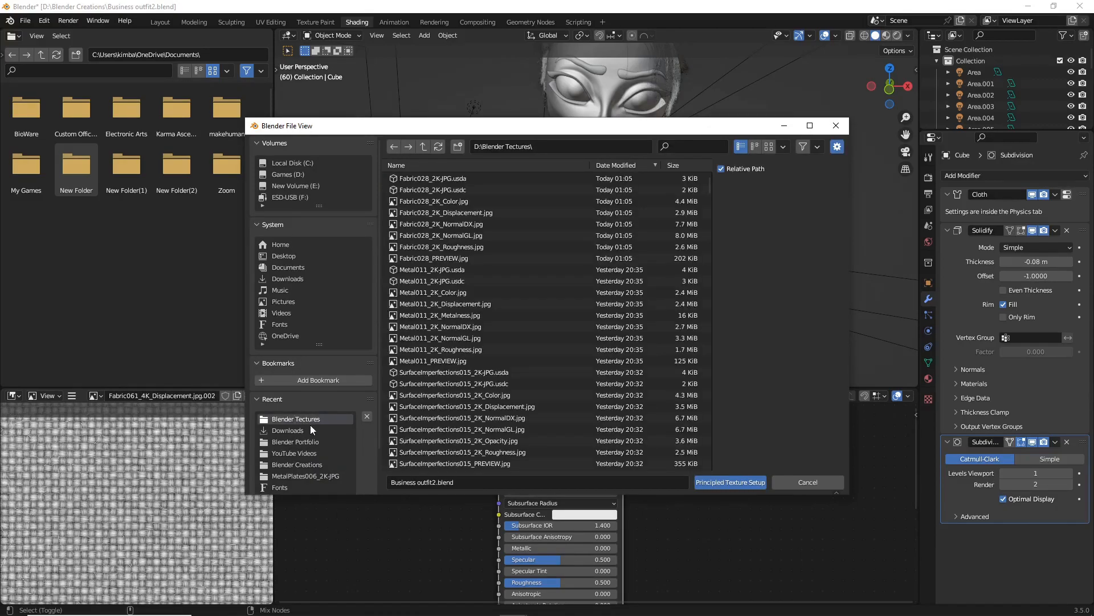
left_click(407, 204)
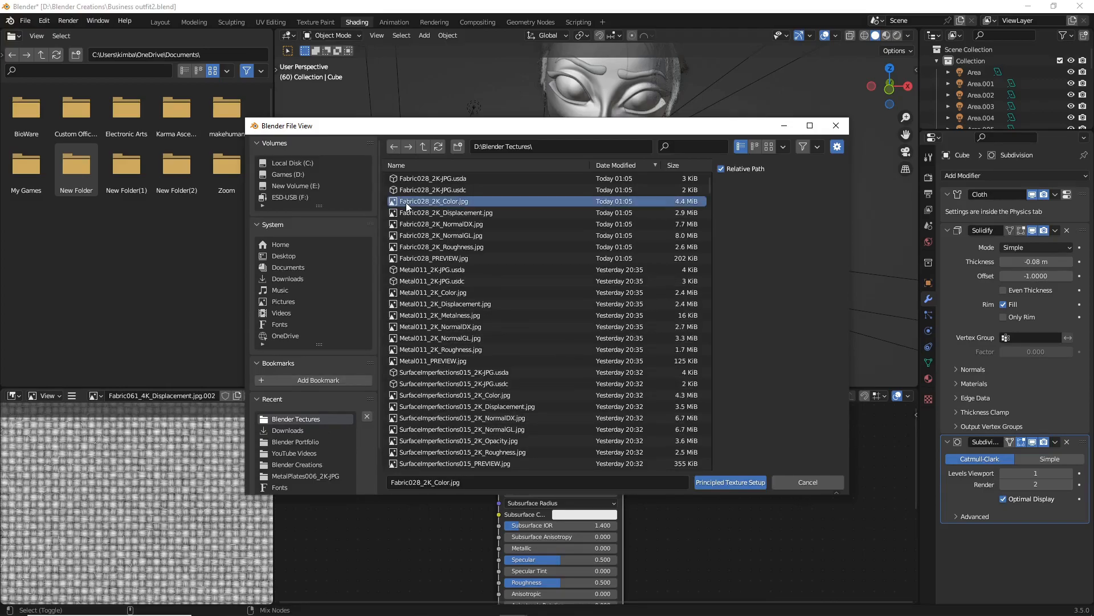
left_click(443, 258, "shift")
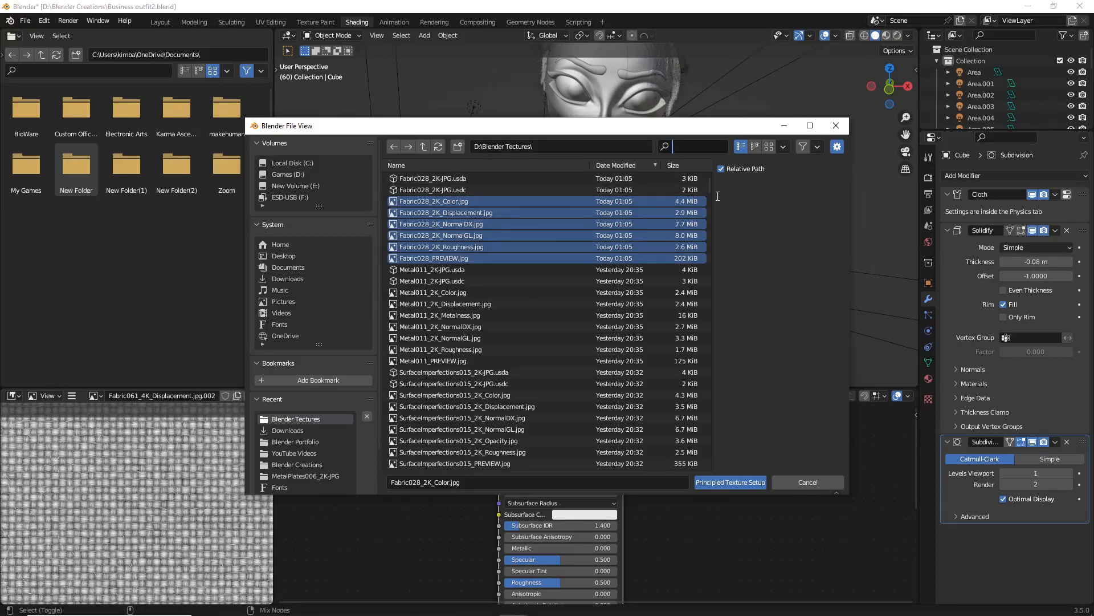
Browse the texture folder, filter its files by "meta" and "wood", and clear the filter.
left_click_drag(709, 187, 699, 392)
scroll(698, 416, "up", 20)
left_click(708, 143)
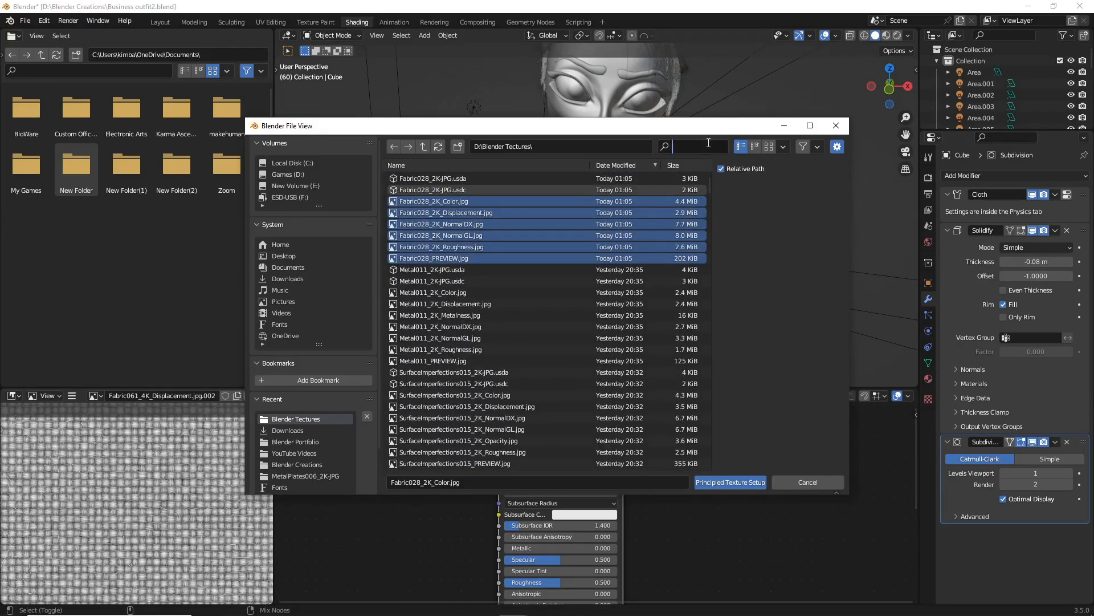
left_click(760, 209)
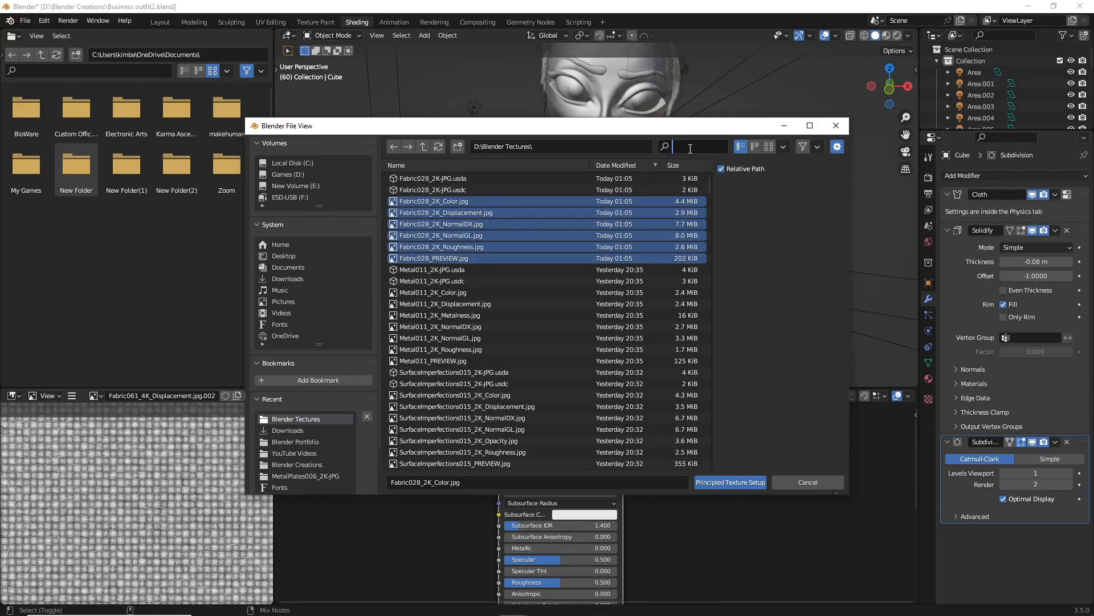
type("meta")
key("Return")
scroll(707, 205, "down", 6)
scroll(703, 214, "up", 4)
type("wood")
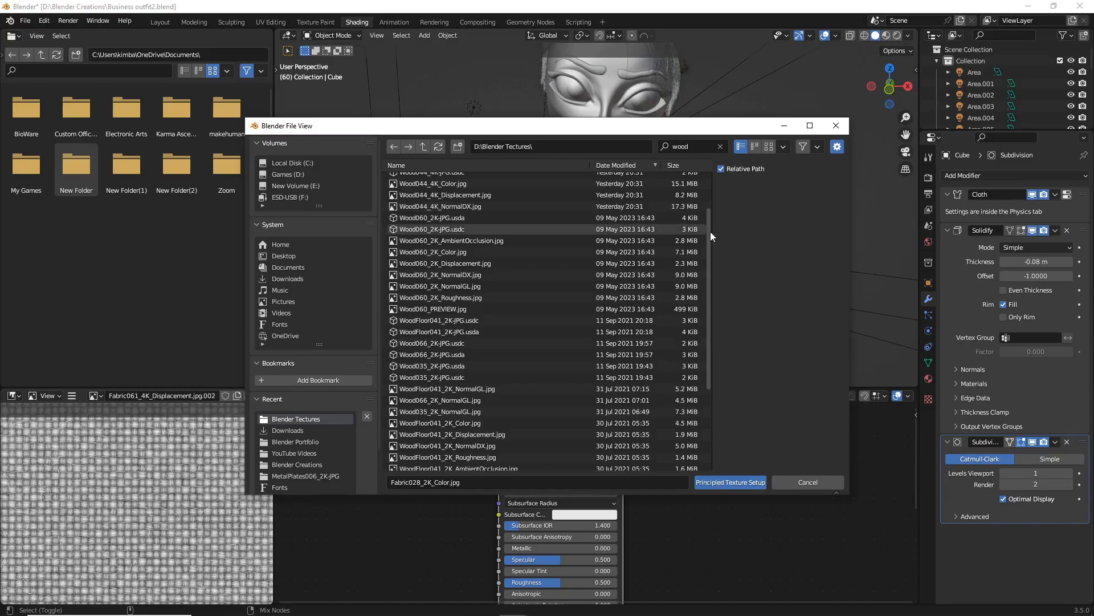
left_click_drag(710, 232, 706, 163)
left_click(720, 146)
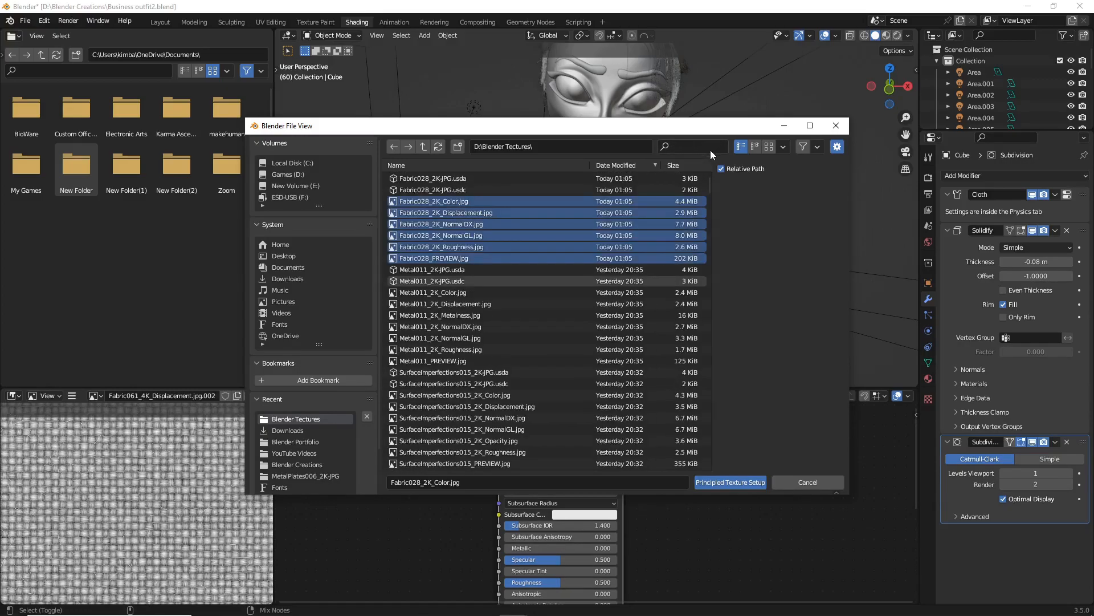
Load the Fabric028 images from Fabric028_2K_Color.jpg through Fabric028_PREVIEW.jpg into the cardigan material with the Principled Texture Setup.
left_click(419, 201)
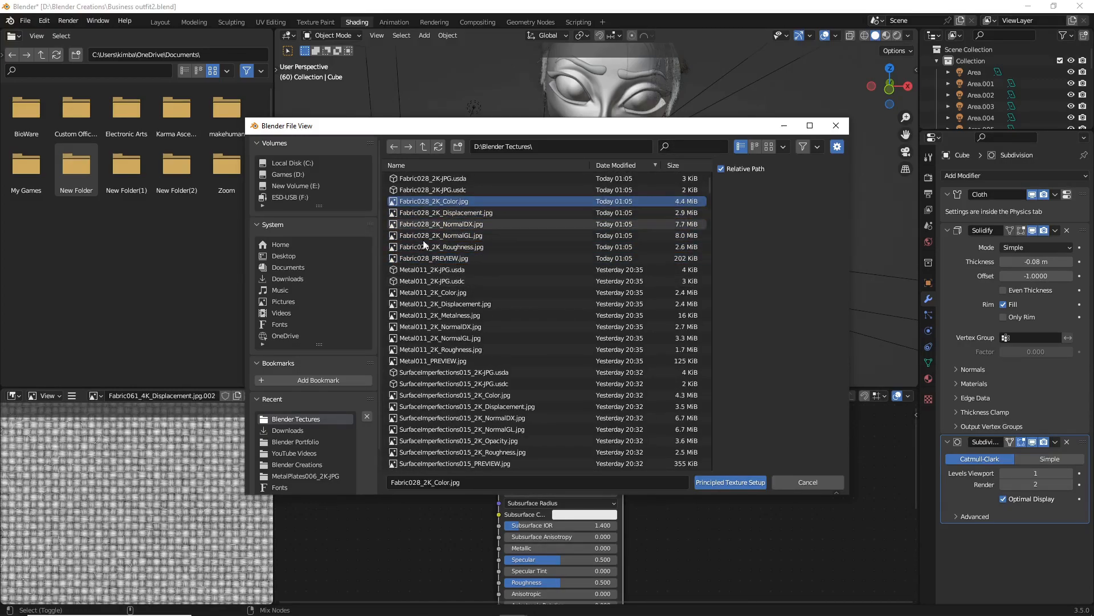
left_click(427, 258, "shift")
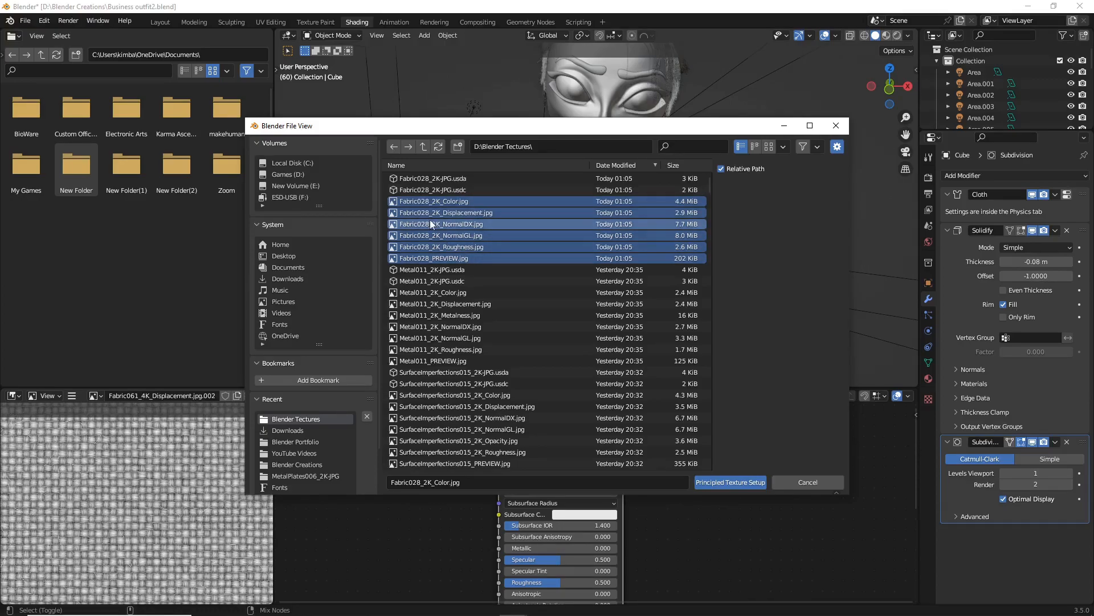
left_click(717, 485)
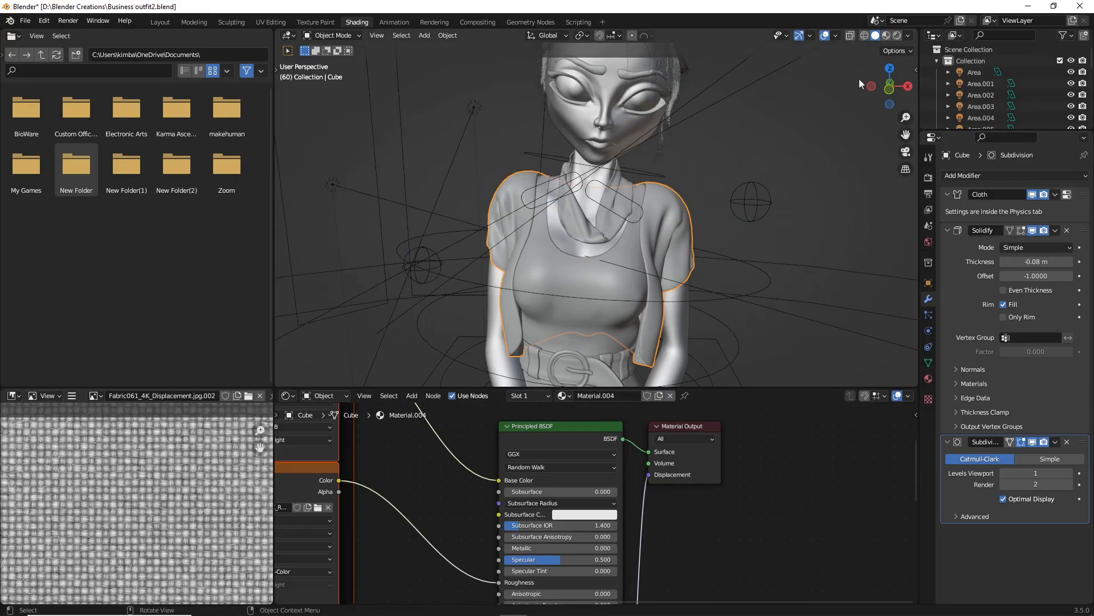
Switch the viewport to rendered shading and inspect the fabric texture on the cardigan from several angles.
left_click(891, 36)
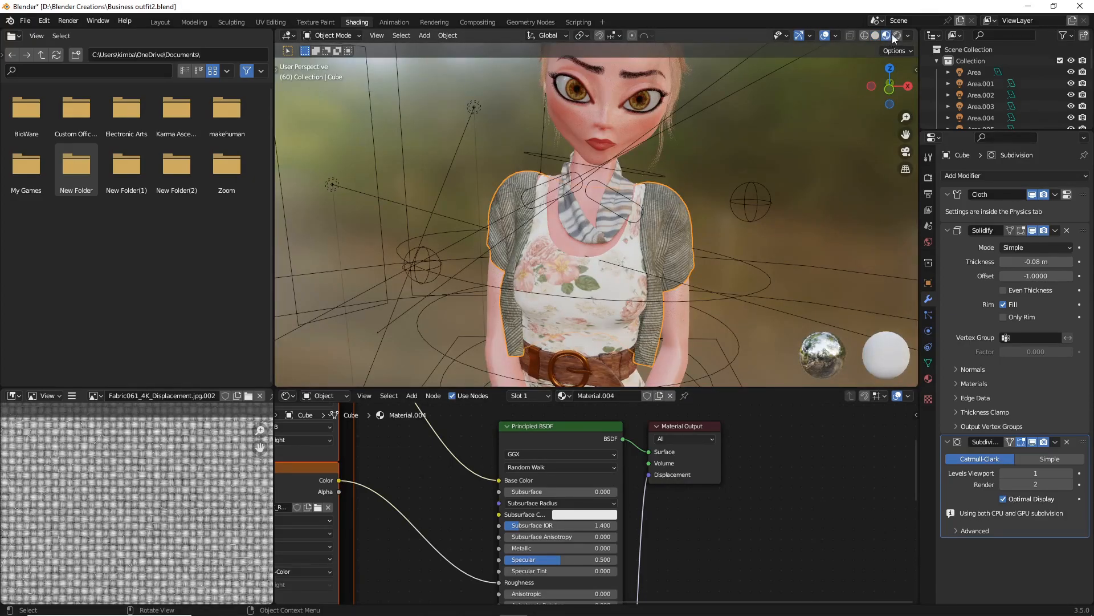
left_click(895, 33)
middle_click_drag(743, 155, 638, 205)
left_click(785, 179)
scroll(785, 179, "up", 2)
middle_click_drag(795, 209, 597, 251)
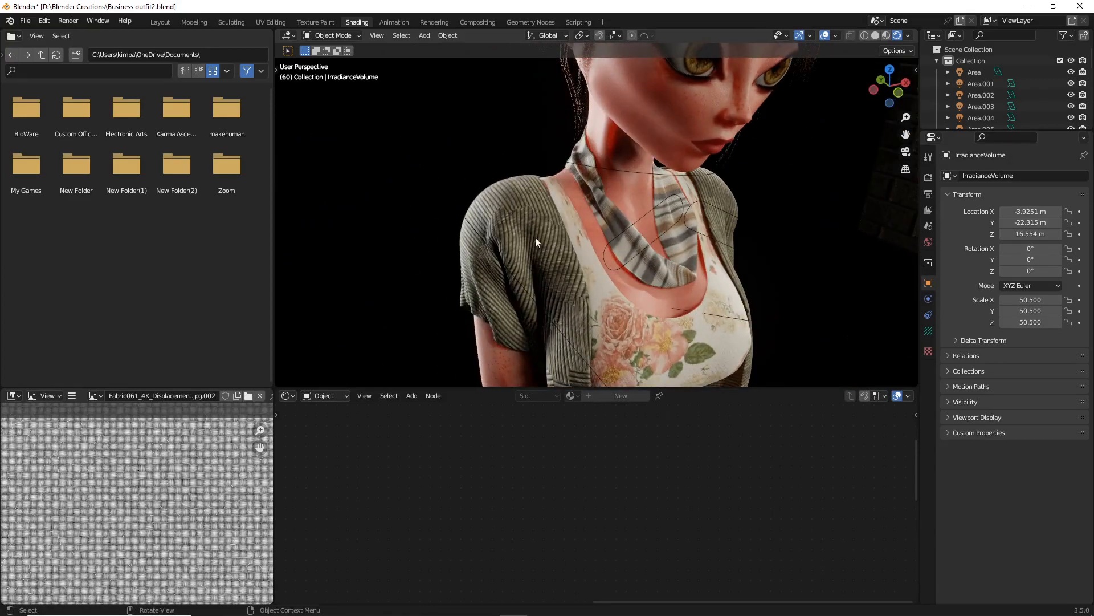
middle_click_drag(518, 255, 605, 273)
left_click_drag(905, 135, 905, 135)
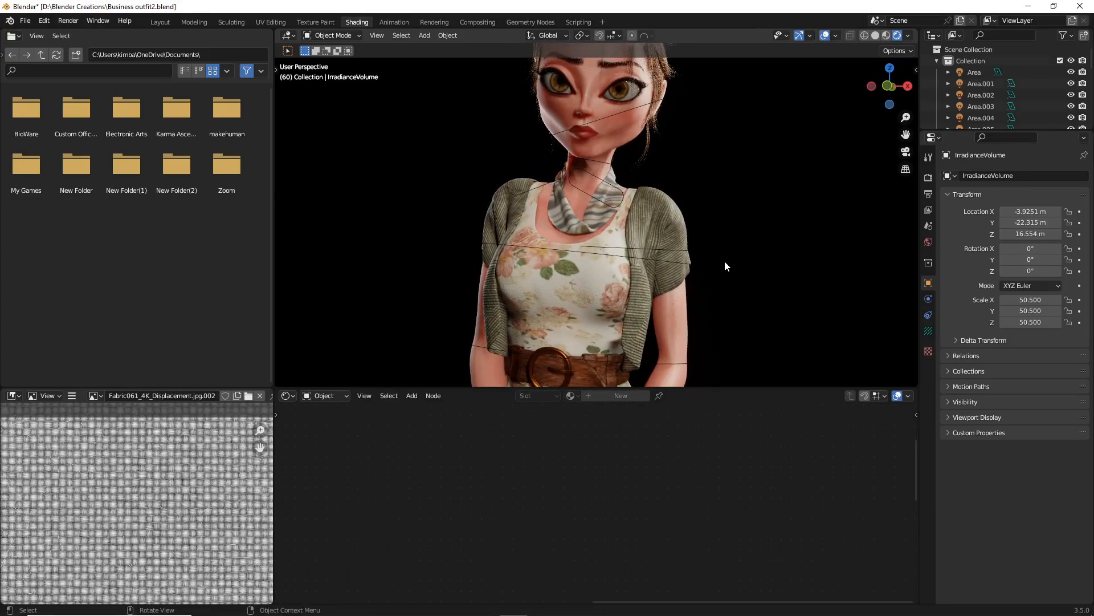
Unwrap all faces of the cardigan mesh with the standard Unwrap and return to Object Mode.
left_click(660, 216)
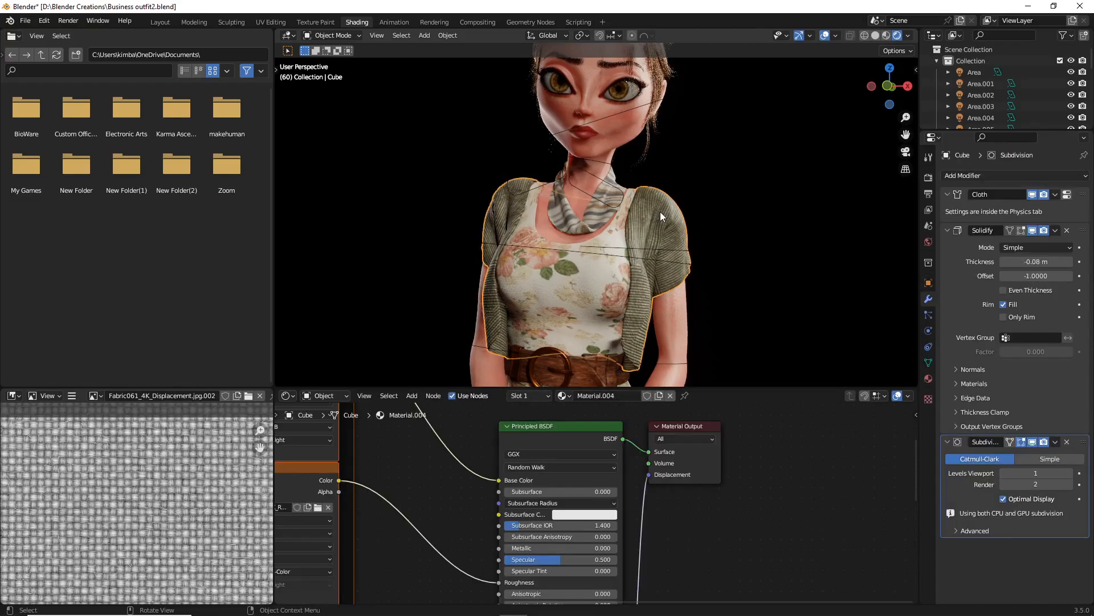
key("Tab")
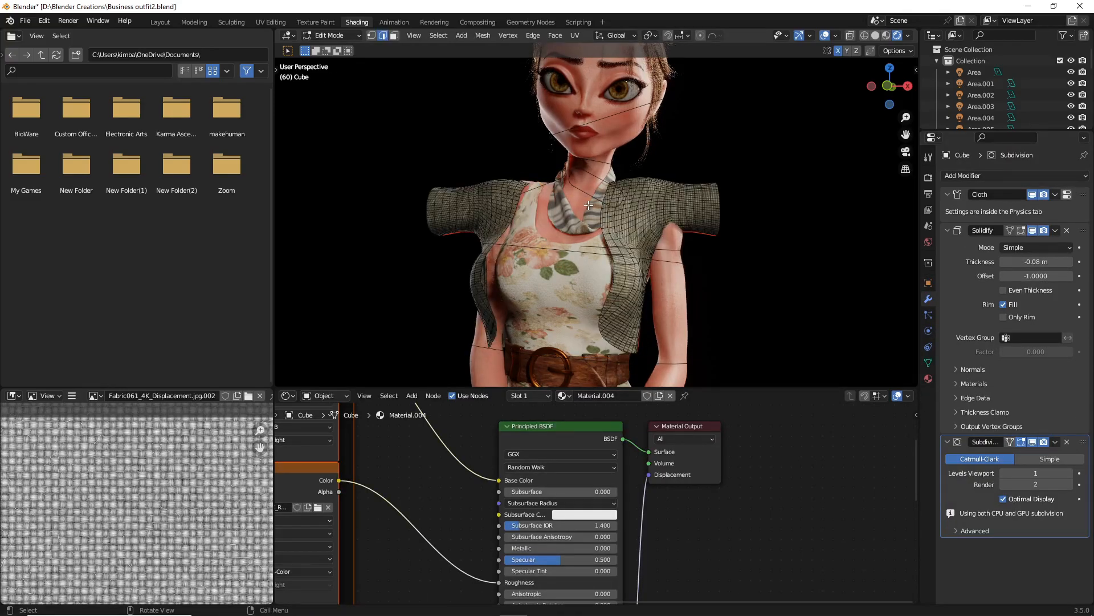
middle_click_drag(607, 252, 616, 263)
key("a")
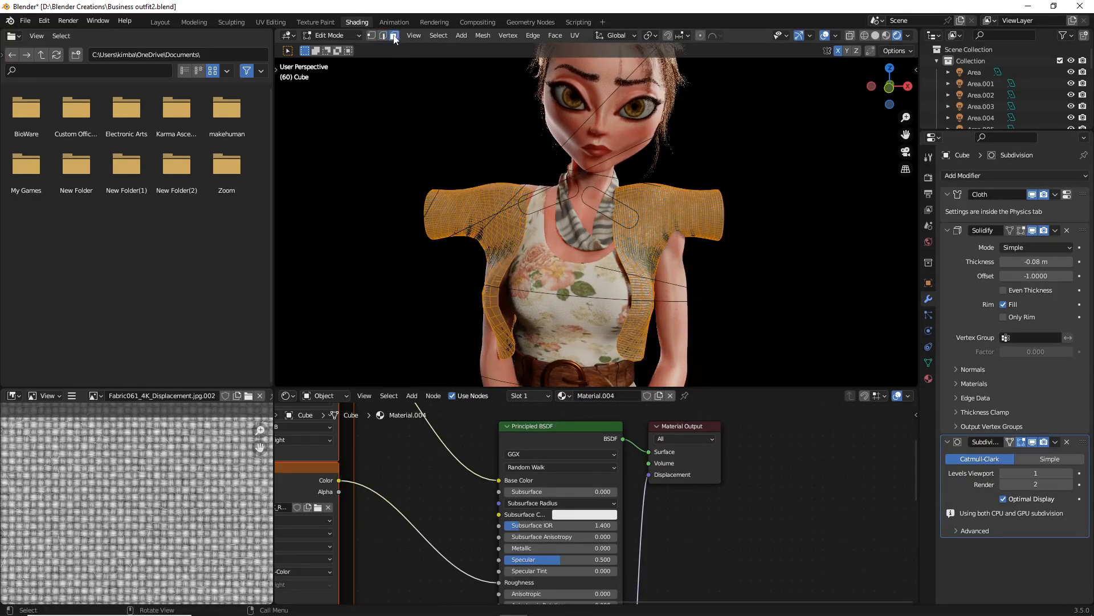
right_click(499, 227)
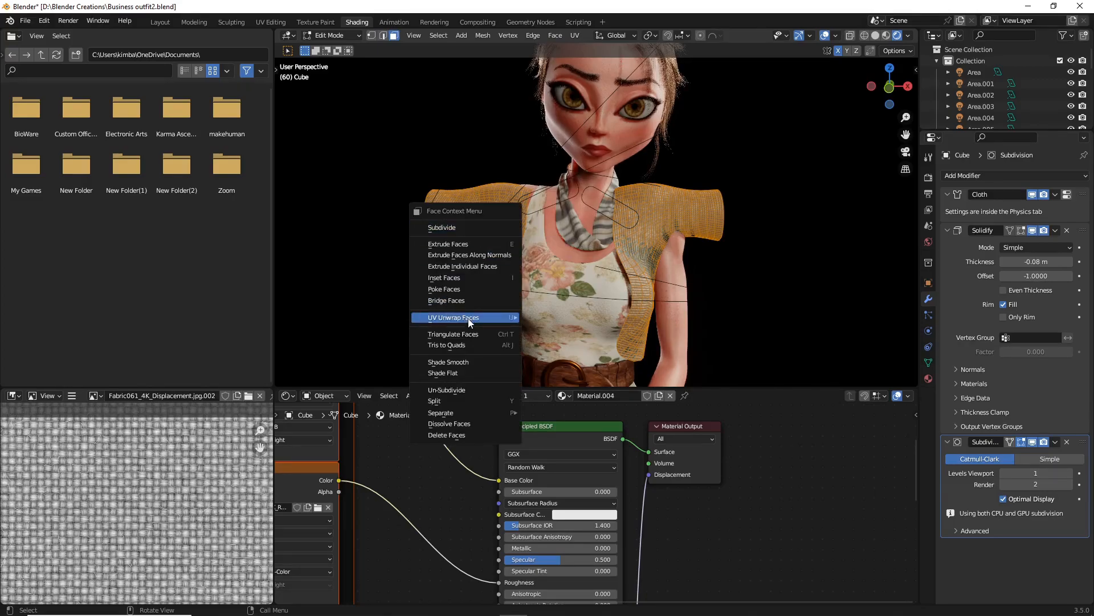
mouse_move(471, 323)
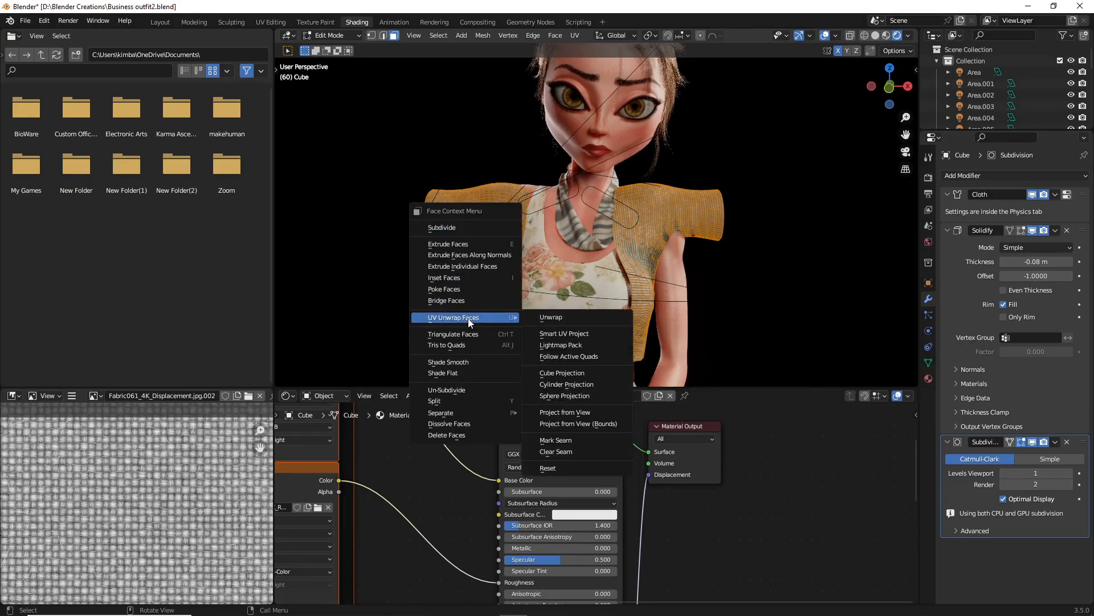
left_click(566, 316)
key("Tab")
left_click(768, 282)
middle_click_drag(768, 282, 519, 271)
left_click(726, 255)
scroll(679, 232, "up", 2)
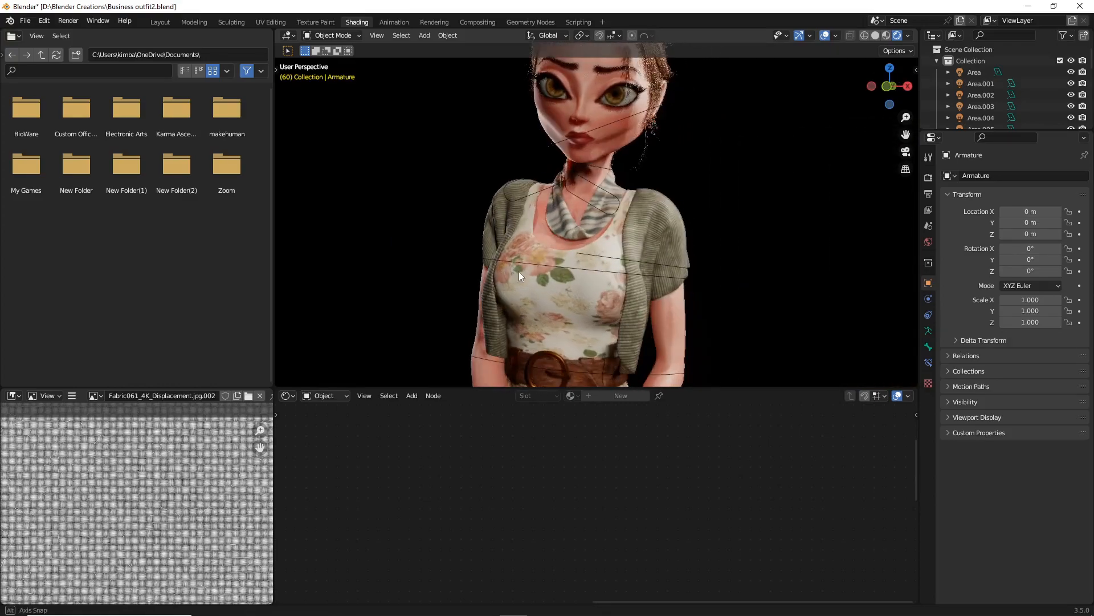
left_click(670, 220)
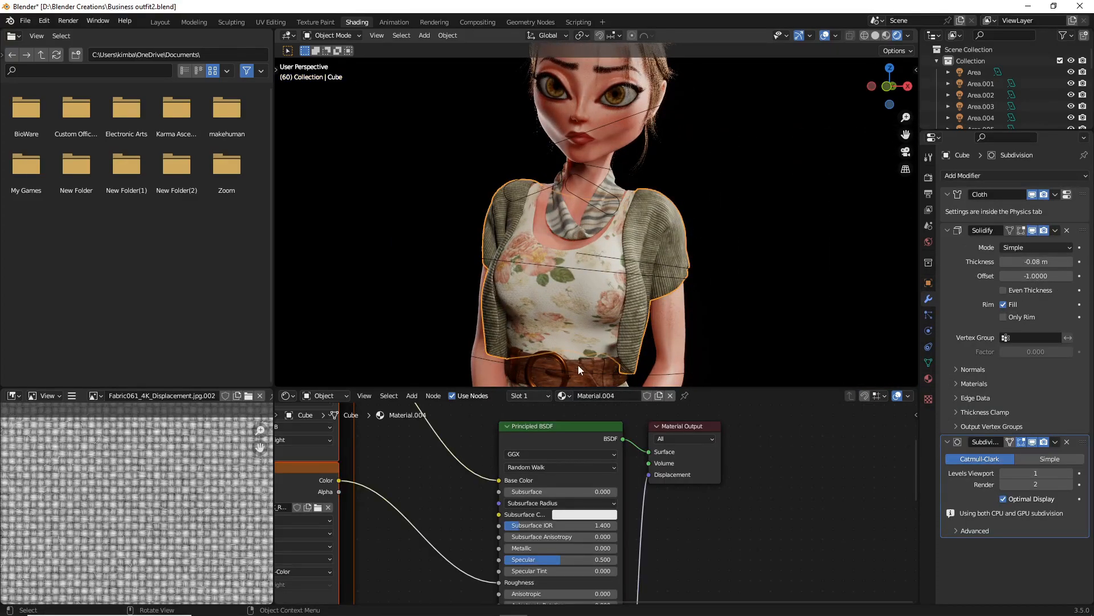
left_click(791, 218)
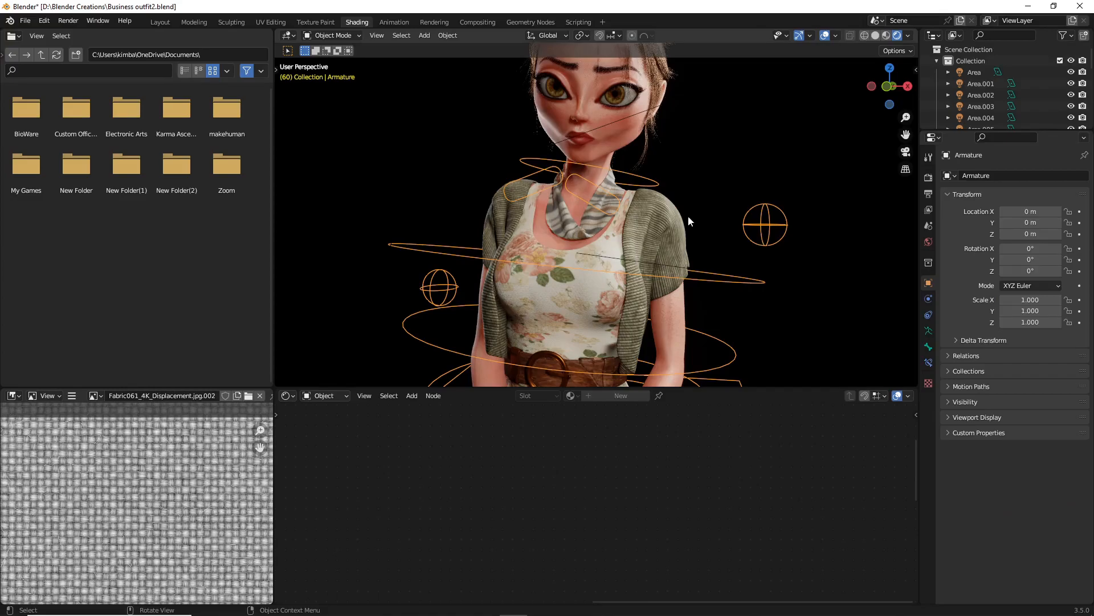
Try a scale of 0.8 on all three axes in the cardigan material's Mapping node and undo it.
left_click(668, 229)
middle_click_drag(467, 483, 784, 560)
middle_click_drag(441, 529, 579, 560)
scroll(583, 530, "up", 2)
scroll(601, 525, "down", 5)
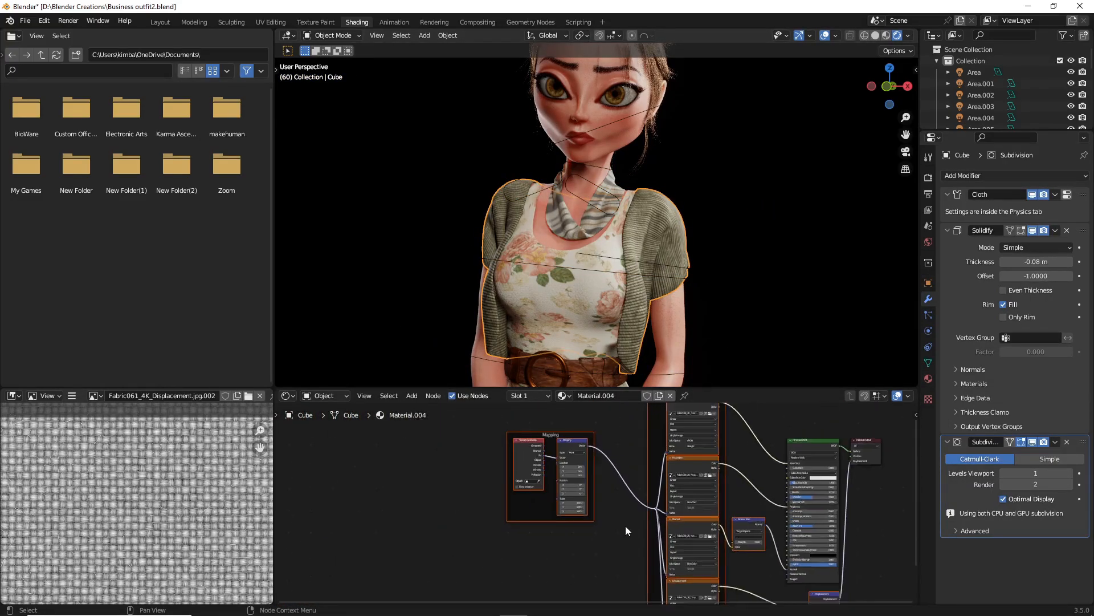
middle_click_drag(625, 524, 549, 473)
key("Home")
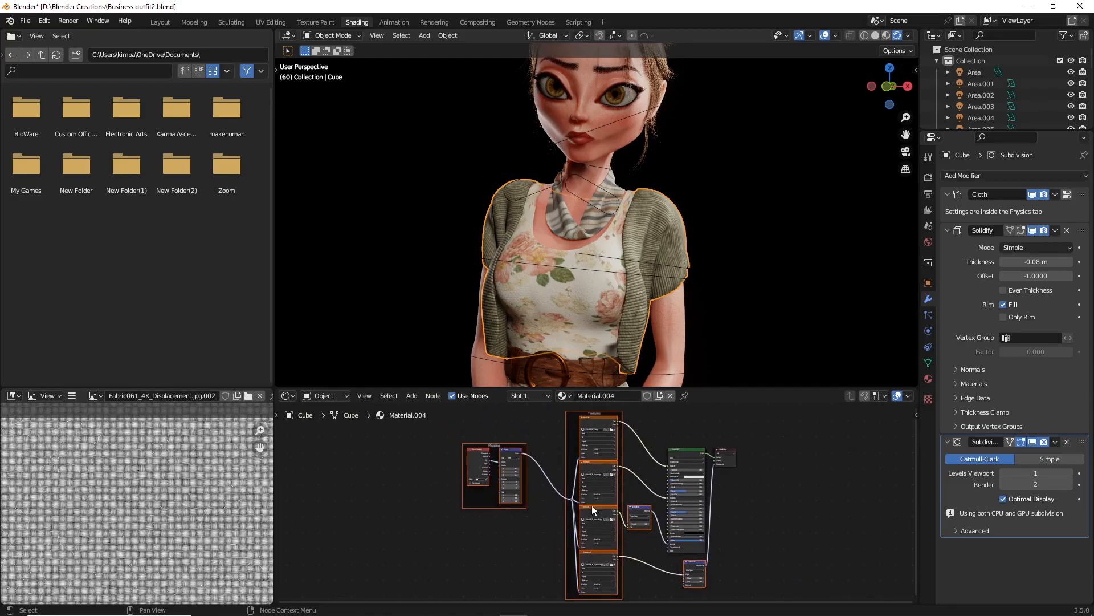
scroll(495, 514, "up", 4)
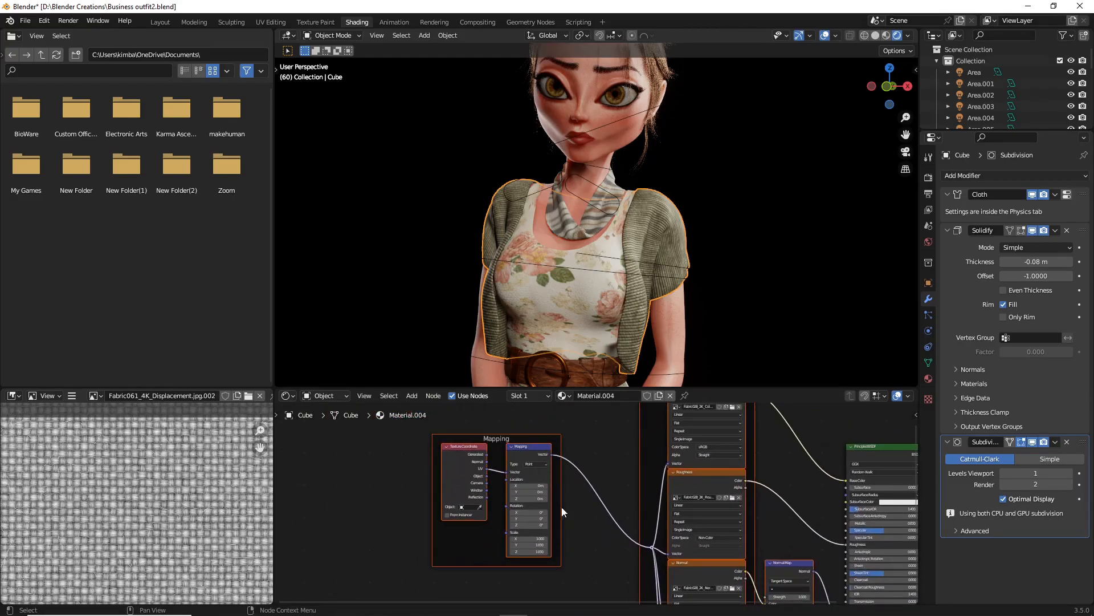
scroll(577, 518, "up", 3)
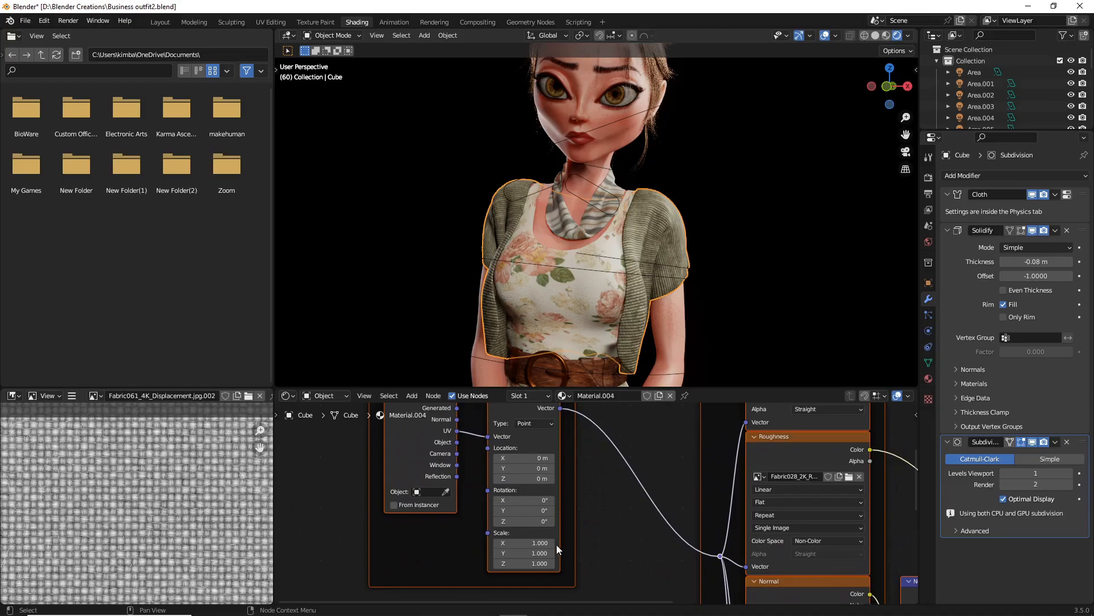
scroll(559, 545, "up", 1)
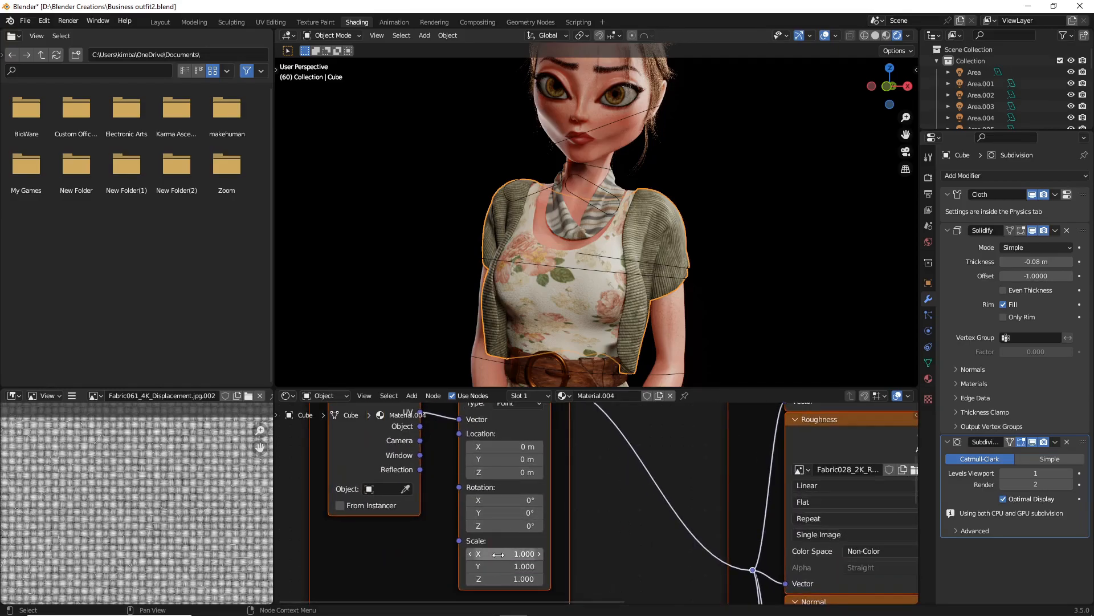
left_click_drag(498, 554, 499, 579)
type("0.8")
key("Return")
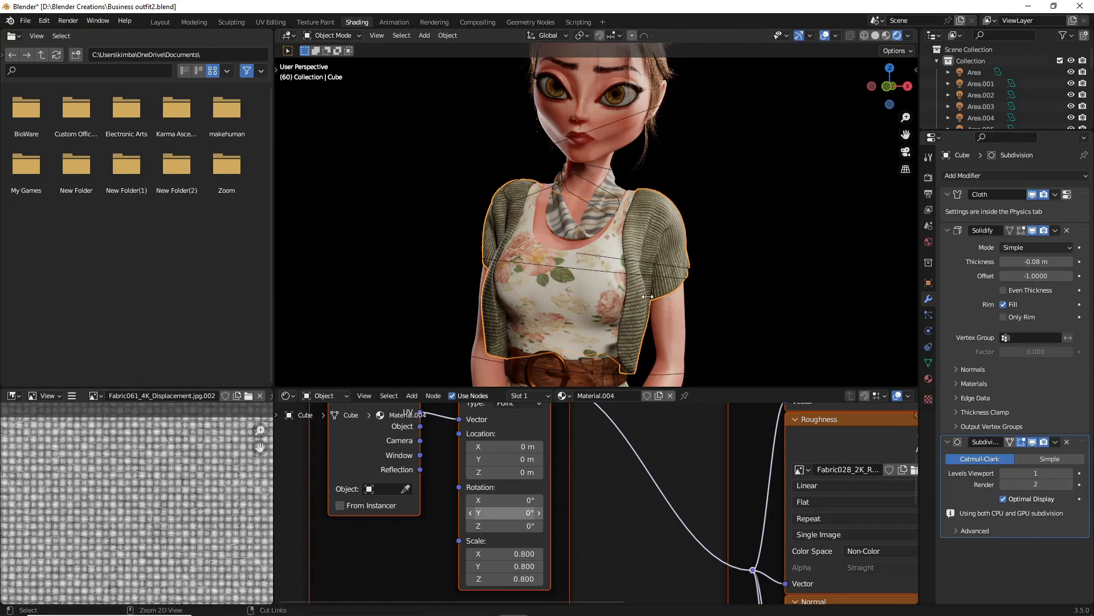
key("ctrl+z")
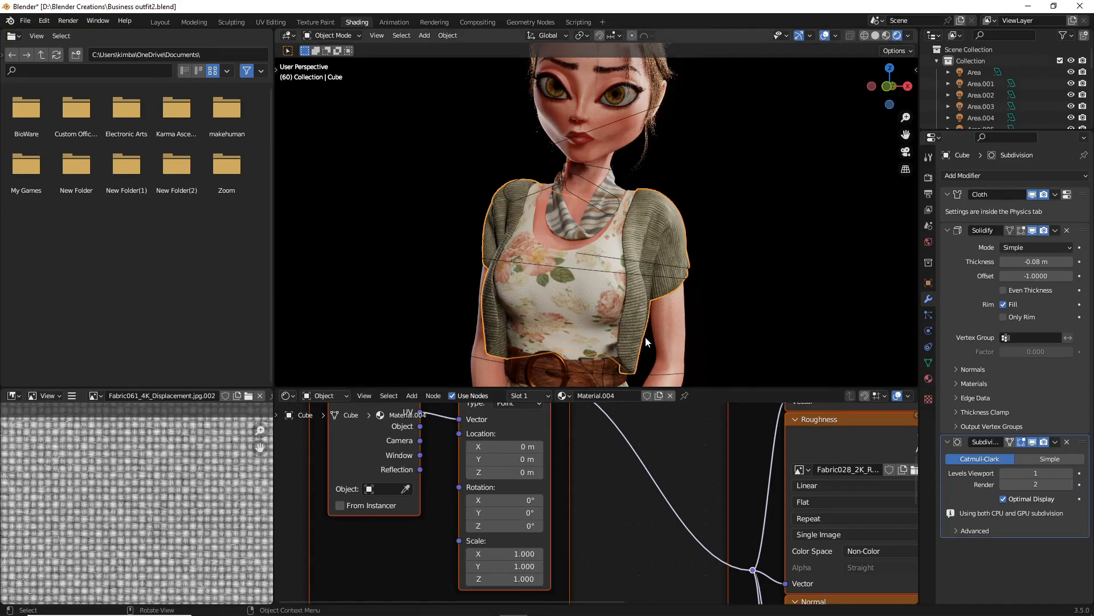
Set the Z rotation of the cardigan material's Mapping node to 90°.
scroll(646, 337, "up", 1)
mouse_move(634, 323)
middle_mouse_down()
mouse_move(592, 296)
mouse_move(586, 328)
mouse_move(609, 350)
mouse_move(646, 313)
middle_mouse_up()
scroll(591, 313, "up", 3)
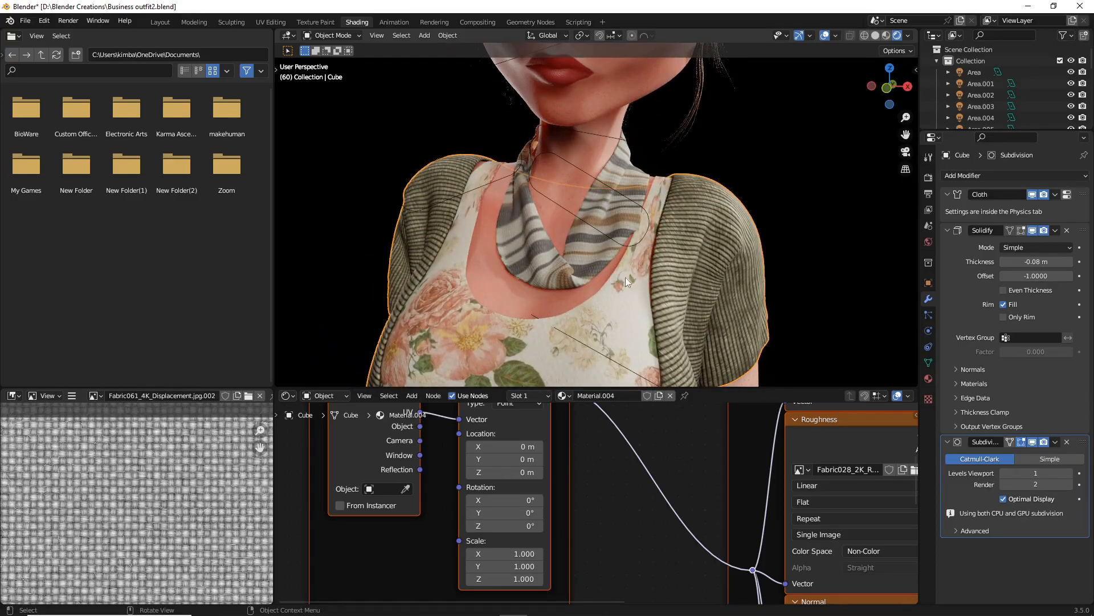
scroll(617, 275, "down", 2)
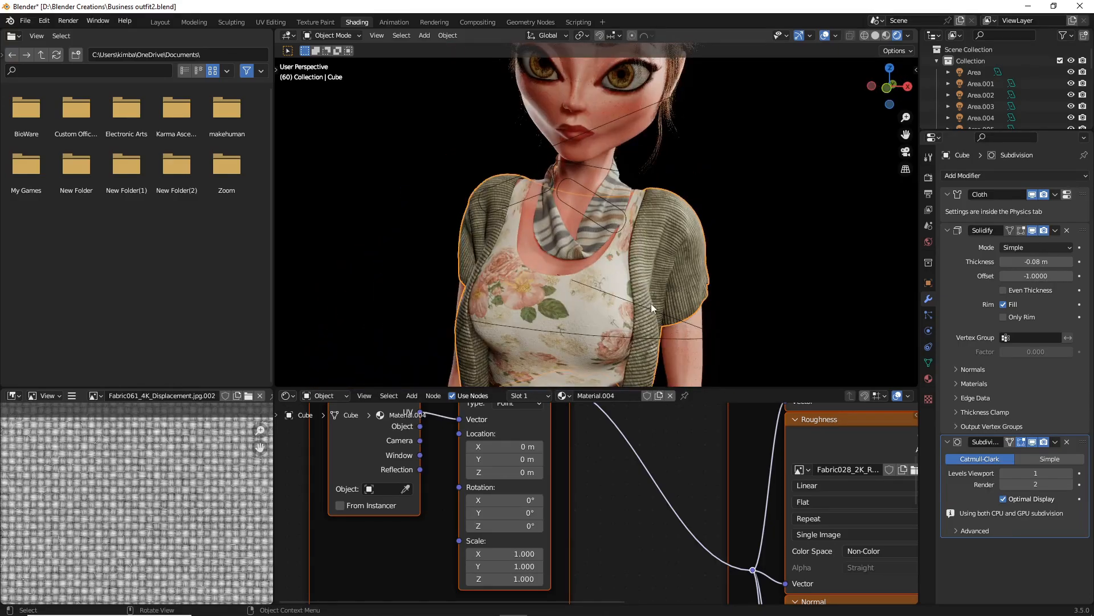
left_click(513, 525)
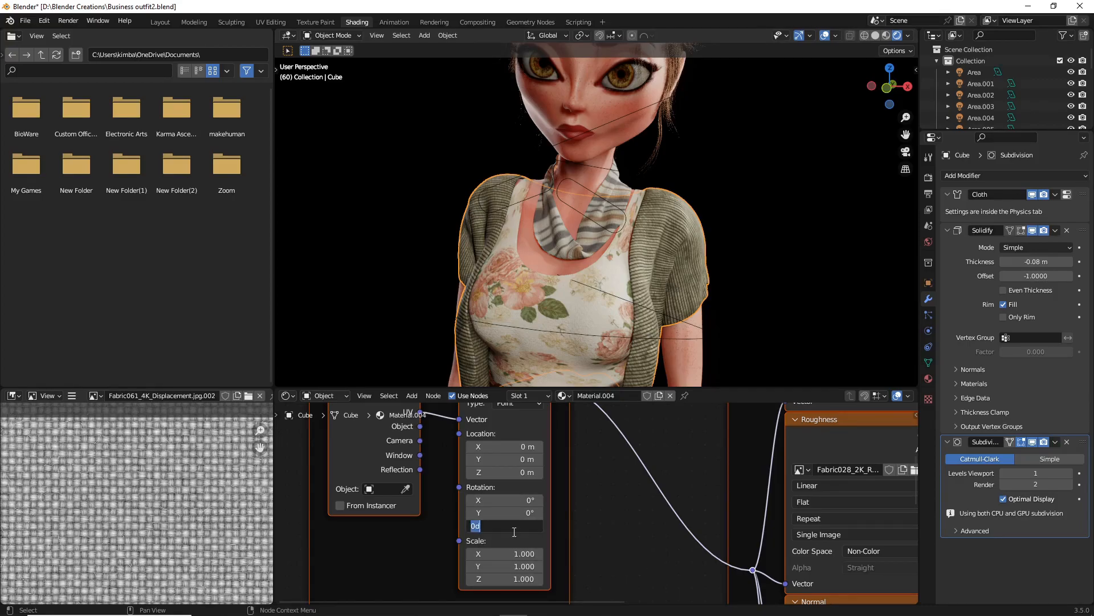
type("90")
key("Return")
middle_click_drag(582, 311, 662, 296)
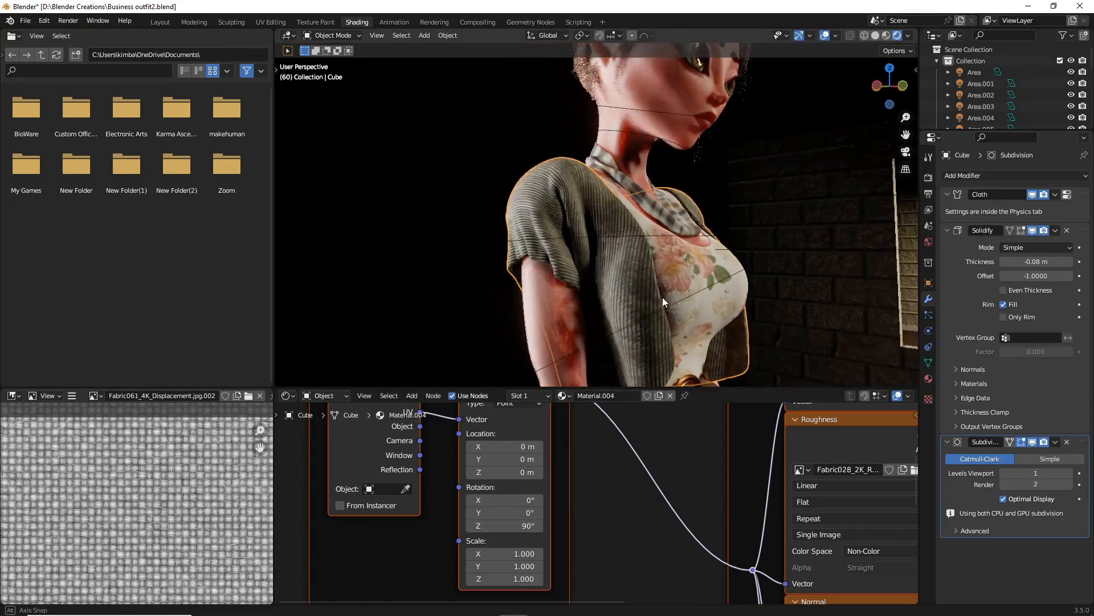
middle_click_drag(743, 316, 669, 327)
Deselect the cardigan and inspect the direction of its rotated fabric texture from several angles and distances.
left_click(771, 297)
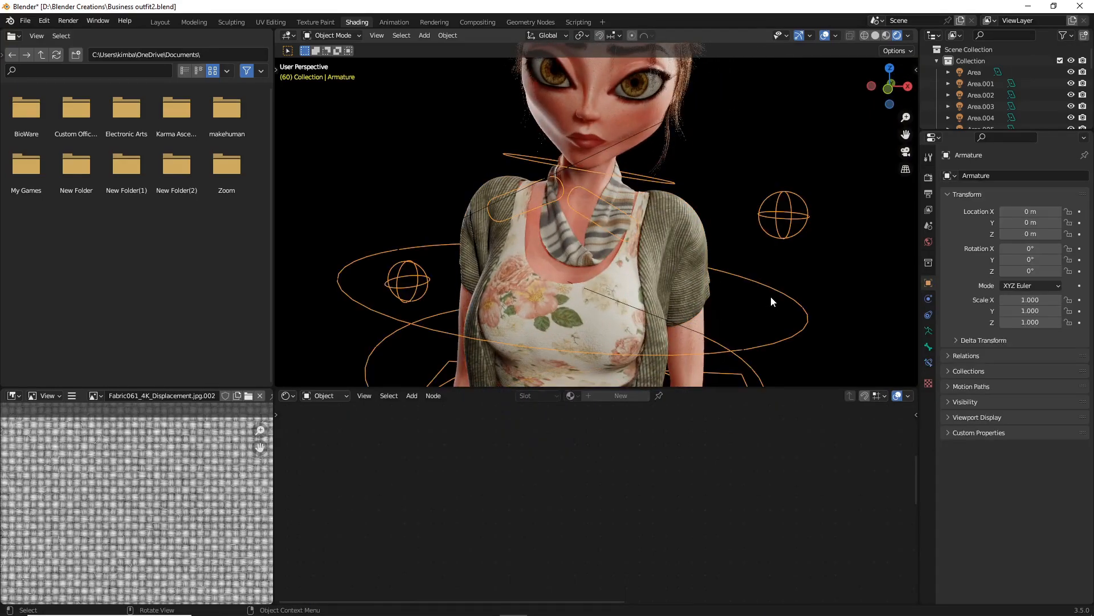
scroll(772, 301, "down", 4)
left_click(771, 304)
scroll(768, 304, "up", 3)
middle_click_drag(767, 304, 630, 293)
left_click(723, 279)
scroll(529, 291, "up", 3)
middle_click_drag(512, 278, 669, 255)
scroll(669, 317, "down", 4)
scroll(691, 312, "up", 2)
left_click(655, 242)
left_click(742, 293)
key("h")
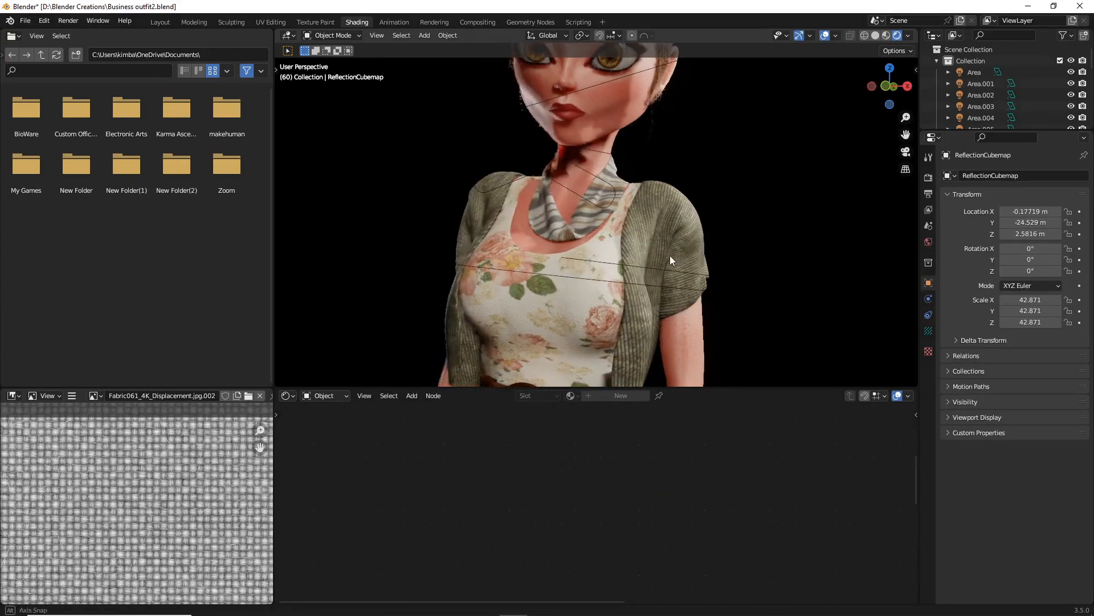
Add a ColorRamp node to the cardigan material between the Base Color texture and the Principled BSDF.
left_click_drag(905, 134, 906, 68)
left_click(666, 221)
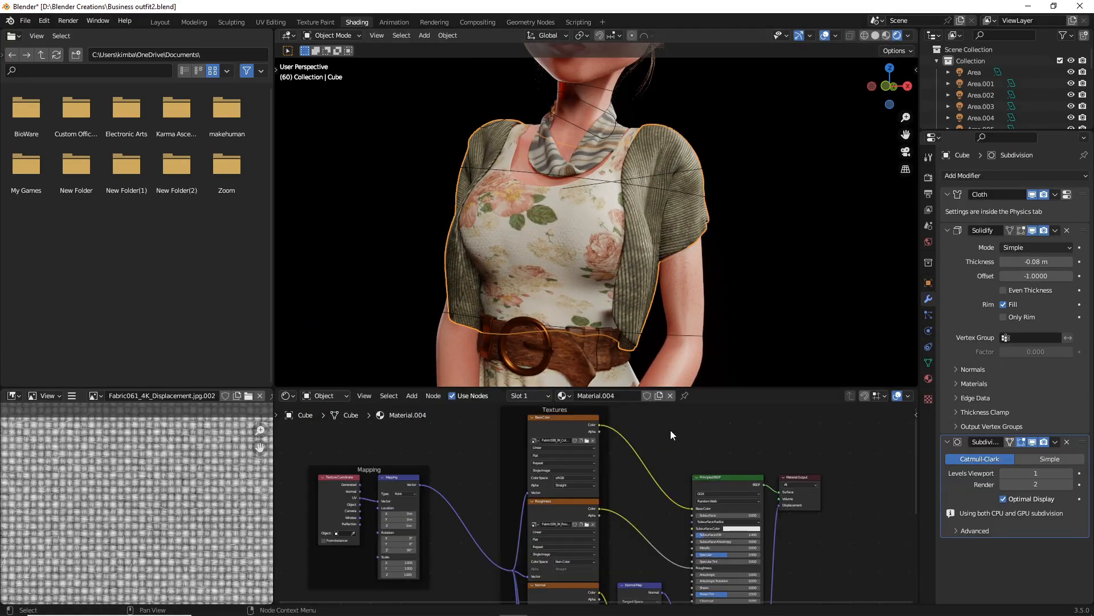
key("shift+a")
left_click(671, 430)
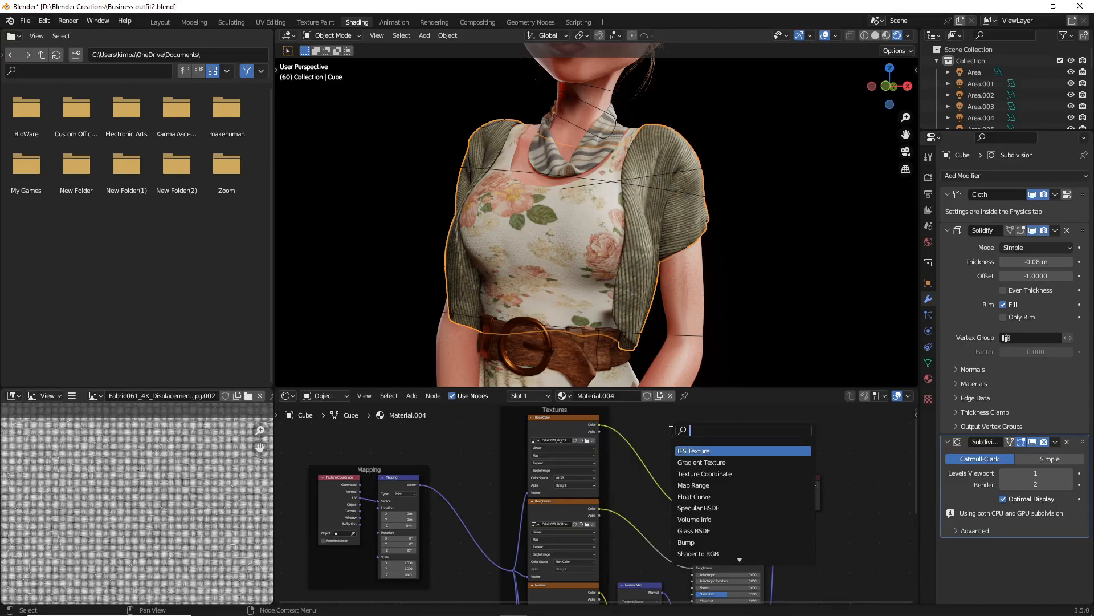
type("coo")
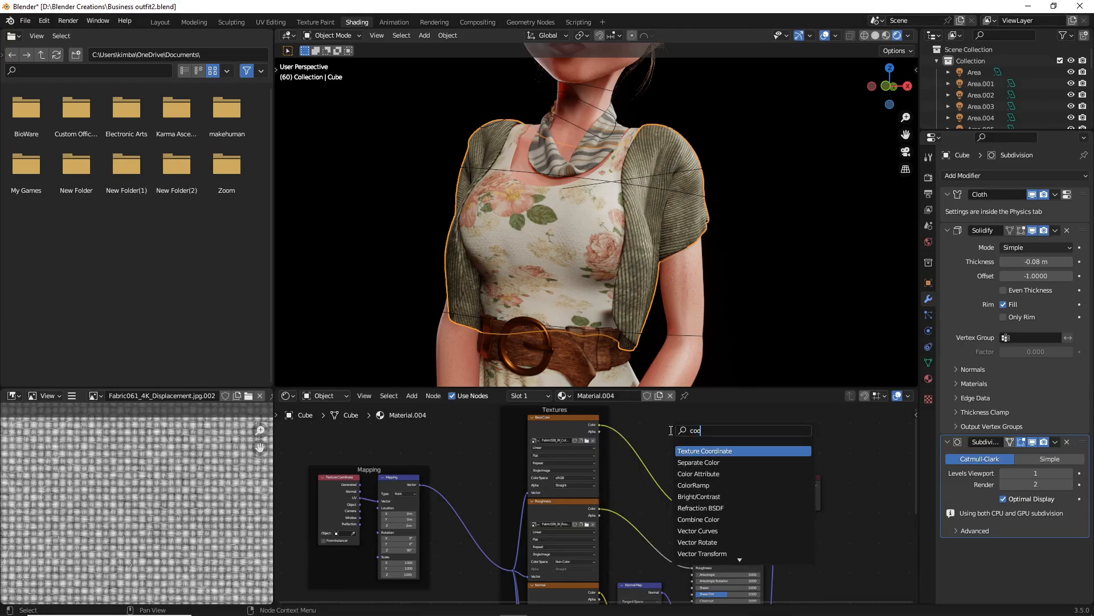
key("BackSpace")
type("lor")
left_click(695, 450)
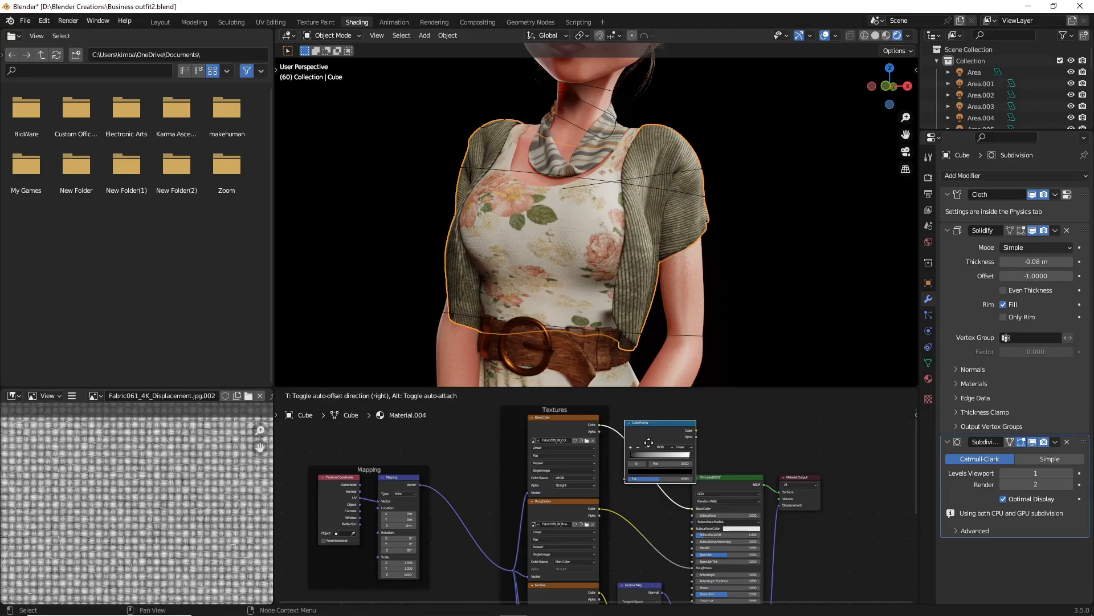
left_click(648, 443)
middle_click_drag(636, 461, 584, 482)
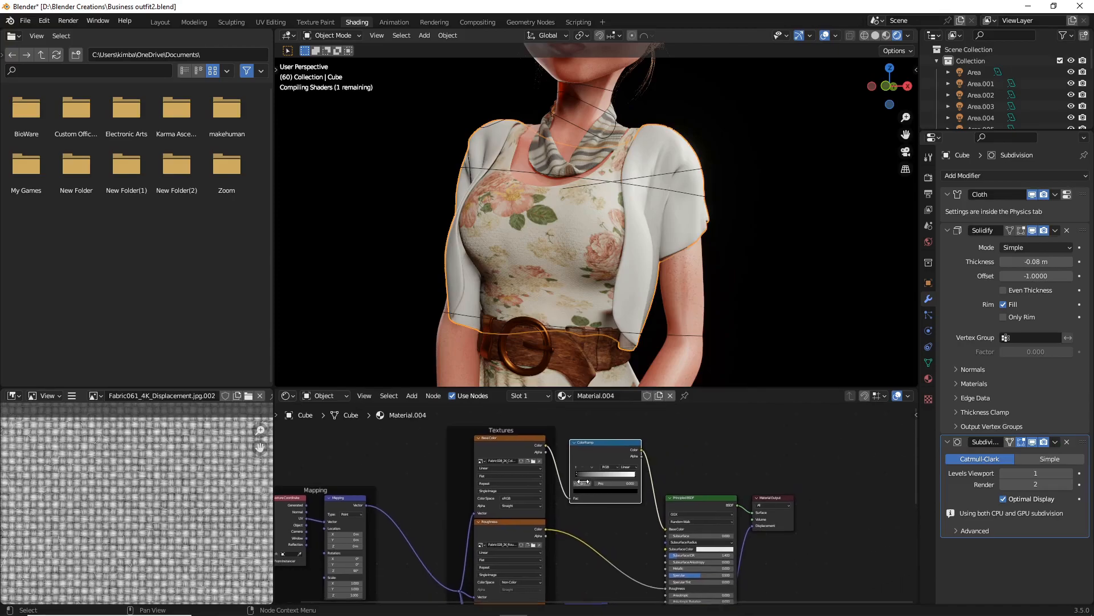
Tint the ColorRamp's white stop peach, with hue 0.068 and saturation 0.556.
scroll(611, 508, "up", 12)
scroll(635, 329, "up", 3)
middle_click_drag(632, 330, 570, 358)
scroll(569, 359, "up", 3)
scroll(577, 363, "down", 5)
middle_click_drag(584, 441, 548, 469)
left_click(688, 451)
left_click(647, 500)
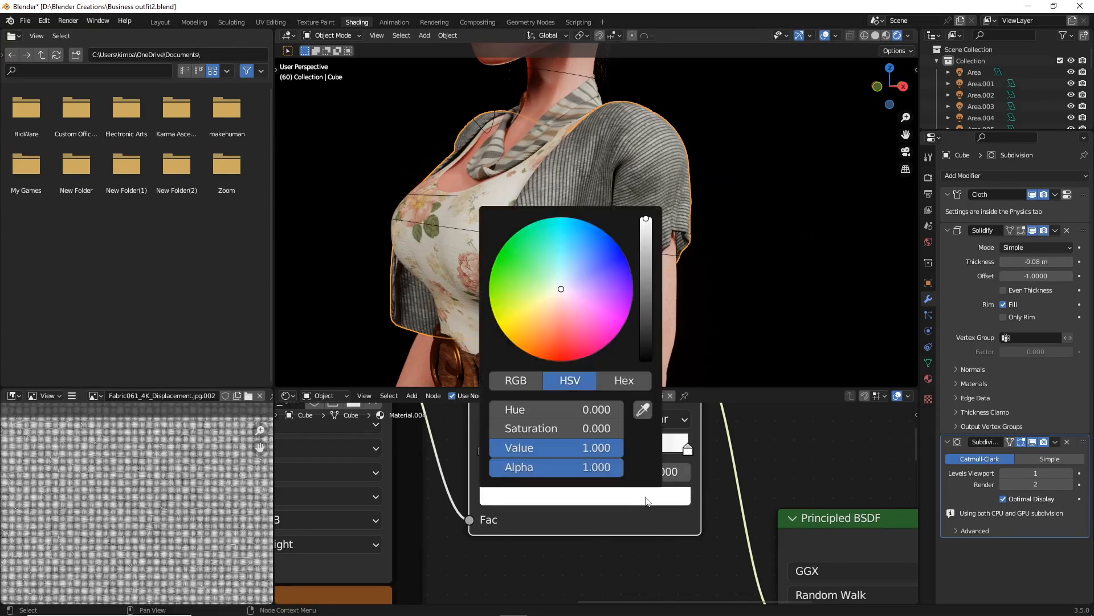
mouse_move(586, 318)
left_mouse_down()
mouse_move(572, 301)
mouse_move(550, 307)
left_mouse_up()
middle_click_drag(699, 270, 720, 269)
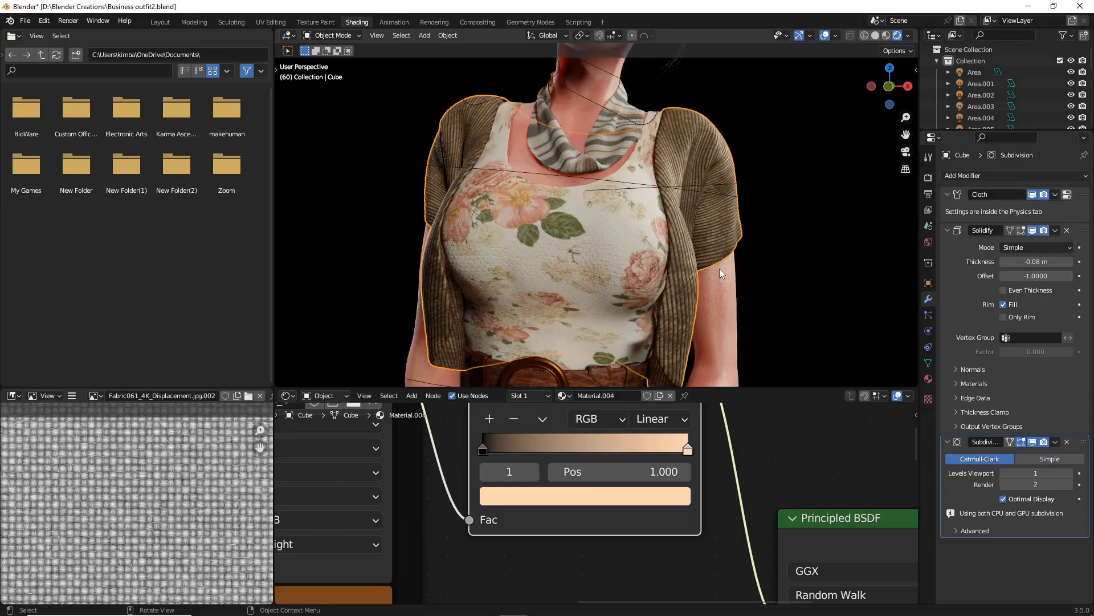
scroll(721, 269, "down", 3)
scroll(727, 271, "up", 2)
Shift the ColorRamp's light stop from peach to a pale yellow.
left_click(639, 496)
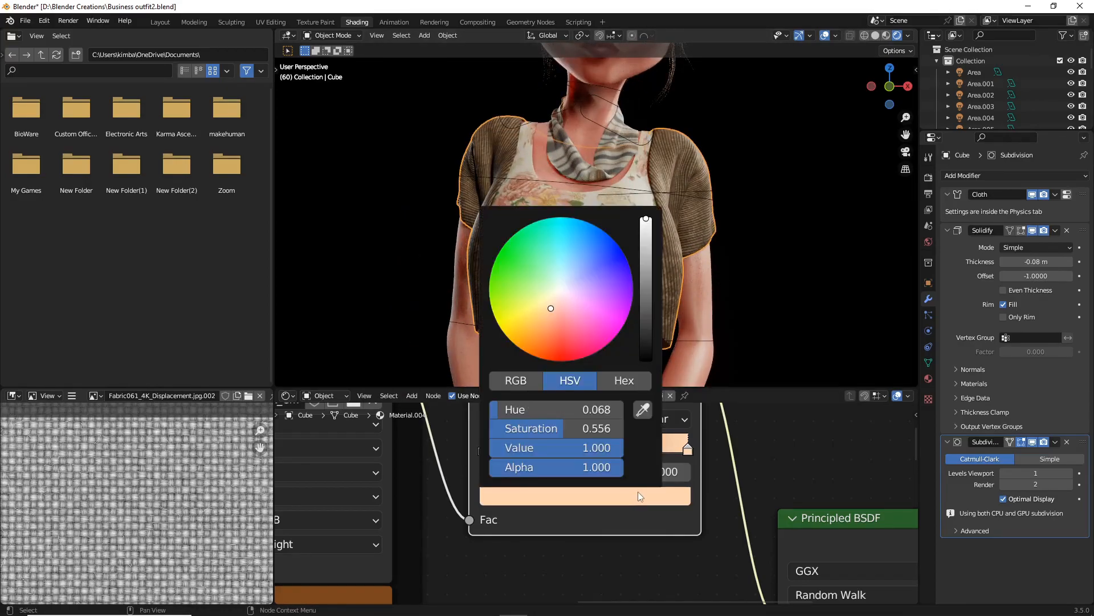
mouse_move(551, 309)
left_mouse_down()
mouse_move(542, 310)
mouse_move(551, 300)
left_mouse_up()
middle_click_drag(838, 321, 674, 365)
Try moving the ColorRamp's black stop to position 0.032 and undo the move.
mouse_move(688, 452)
left_mouse_down()
mouse_move(520, 450)
mouse_move(688, 451)
left_mouse_up()
mouse_move(482, 450)
left_mouse_down()
mouse_move(585, 450)
mouse_move(489, 451)
left_mouse_up()
scroll(498, 313, "up", 3)
middle_click_drag(497, 310, 524, 313)
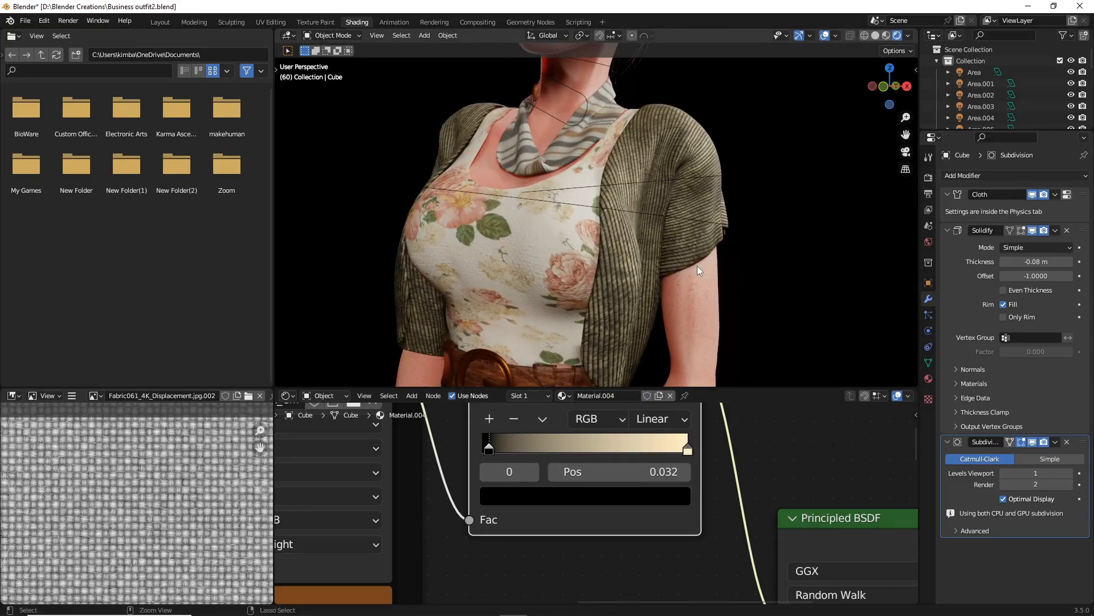
key("ctrl+z")
Recolour the ColorRamp's light stop to a very pale peach and check the cardigan's colour on the character.
scroll(670, 302, "down", 2)
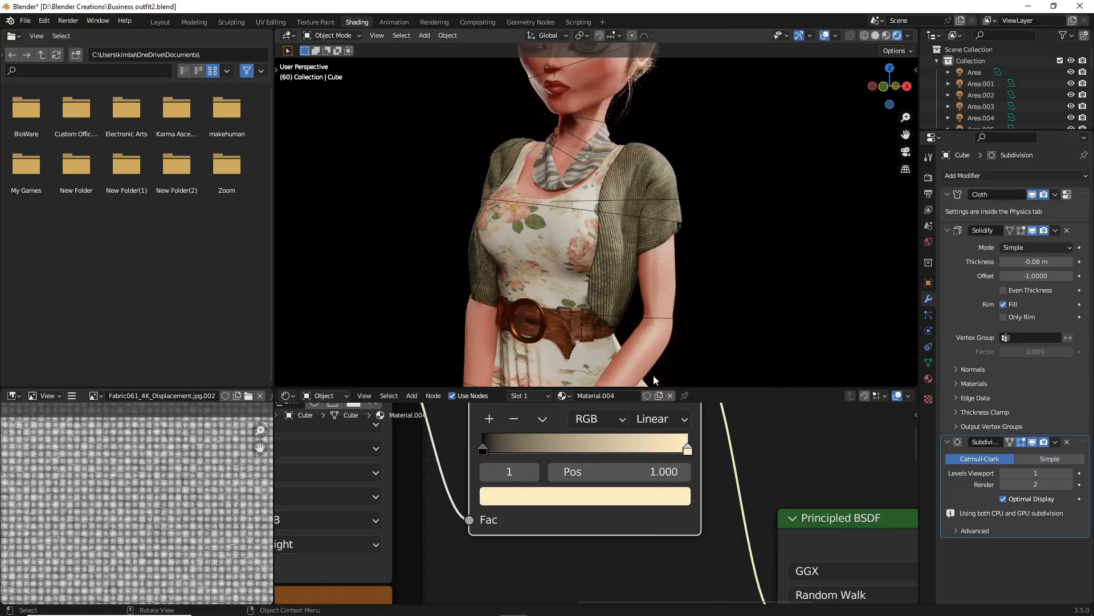
left_click(653, 496)
middle_click_drag(764, 283, 689, 306)
scroll(767, 273, "up", 2)
scroll(746, 271, "down", 4)
scroll(713, 293, "up", 3)
scroll(750, 431, "down", 4)
scroll(675, 465, "down", 2)
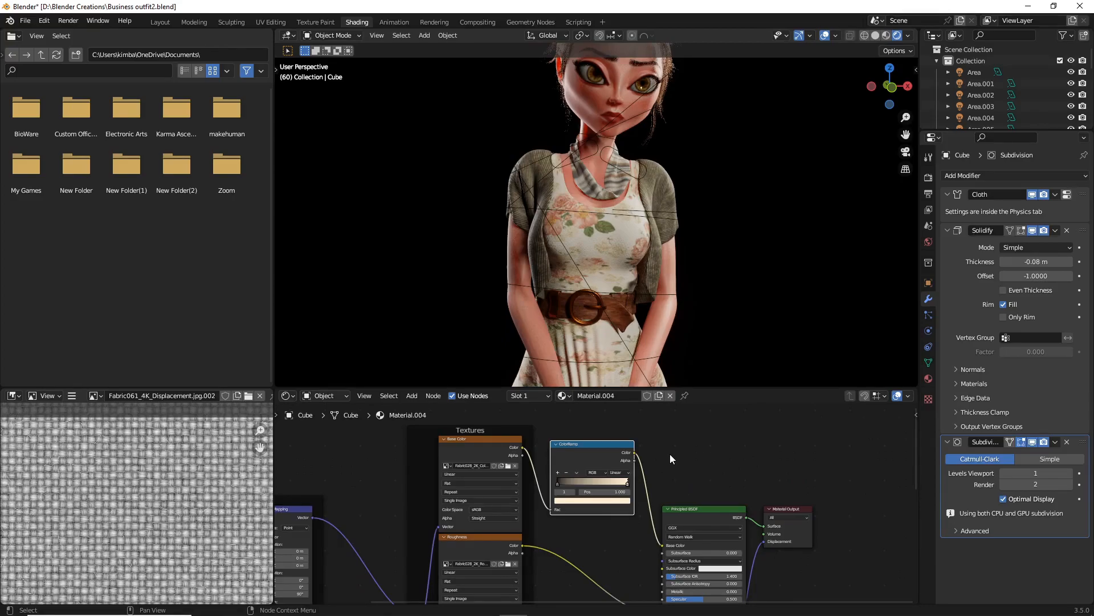
scroll(610, 248, "up", 6)
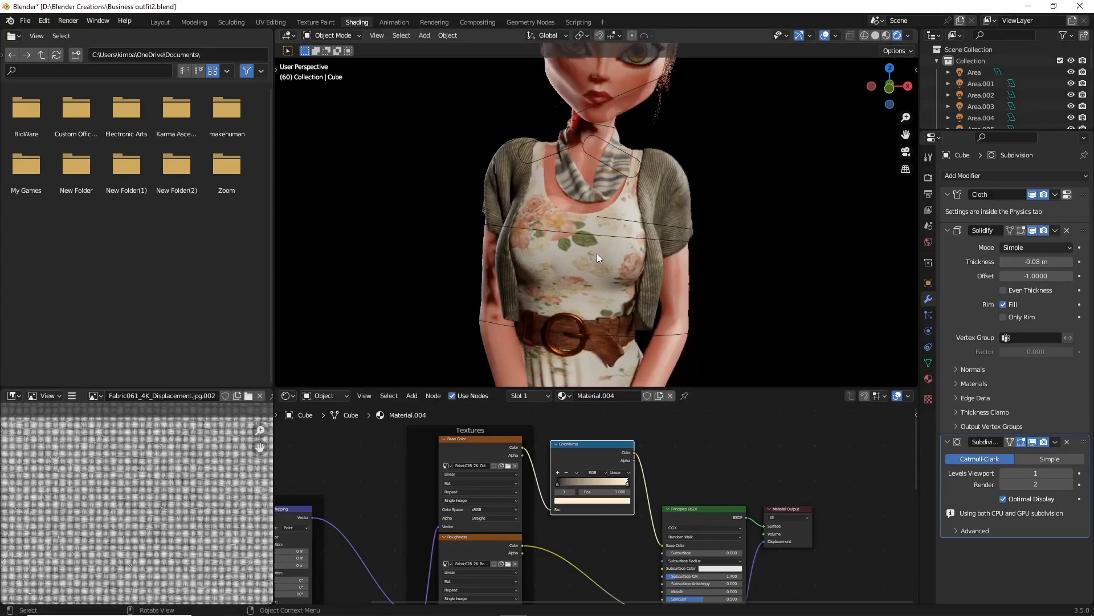
scroll(625, 268, "down", 2)
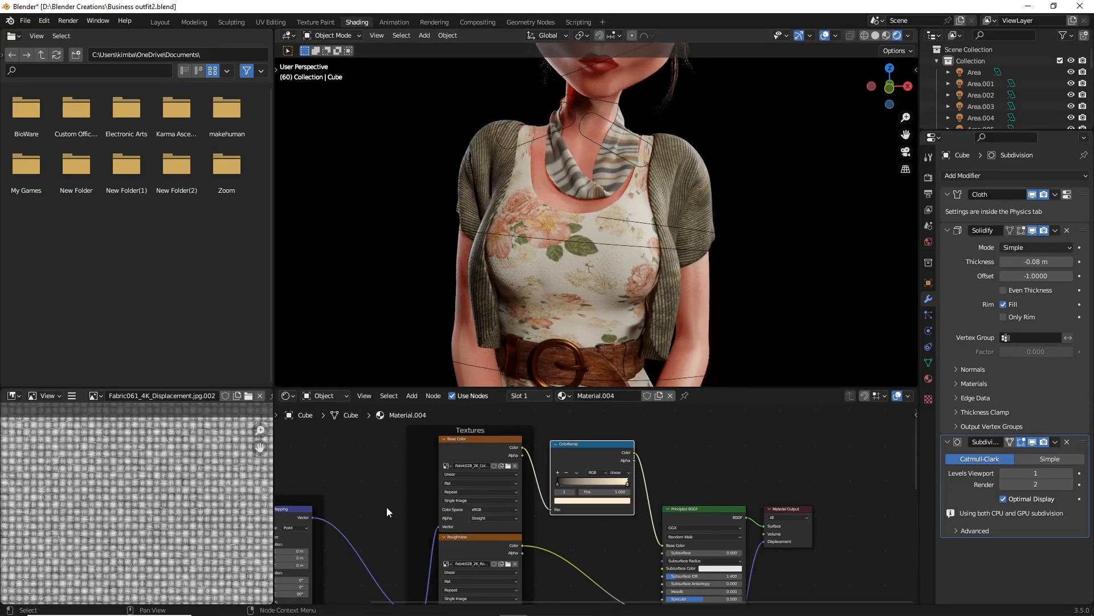
Switch to Chrome and search Google Images for "naruto akatsuki" in a new tab.
left_click(346, 610)
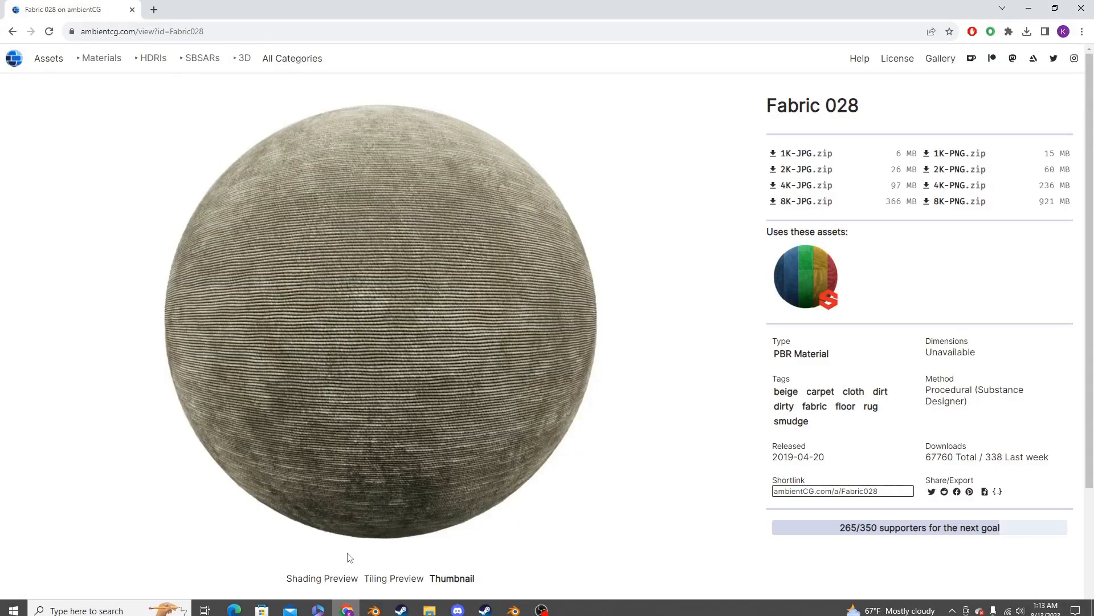
left_click(154, 10)
left_click(216, 34)
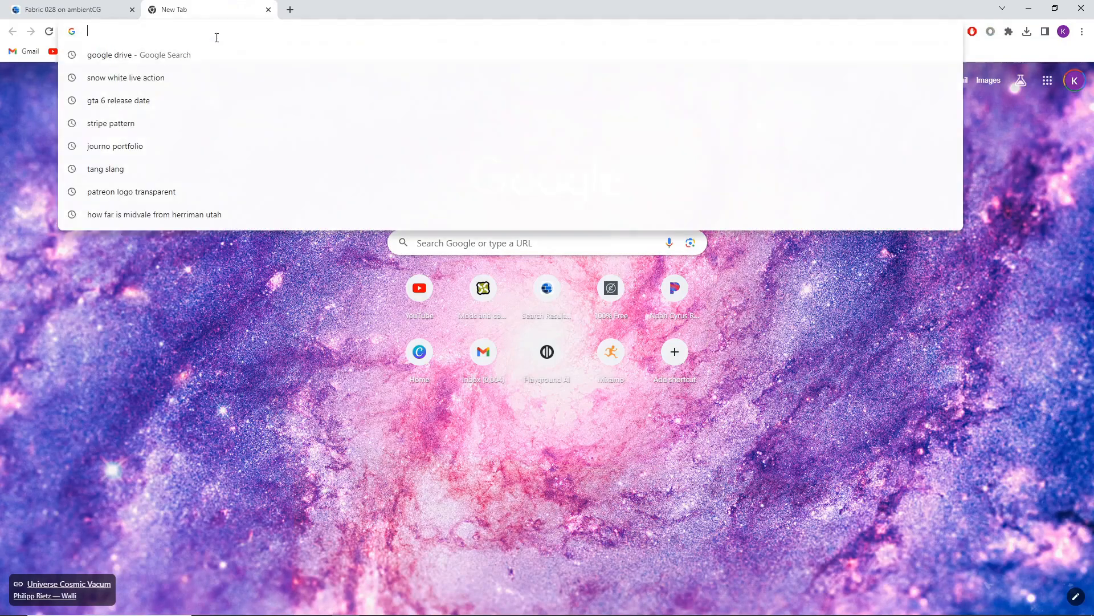
left_click(447, 238)
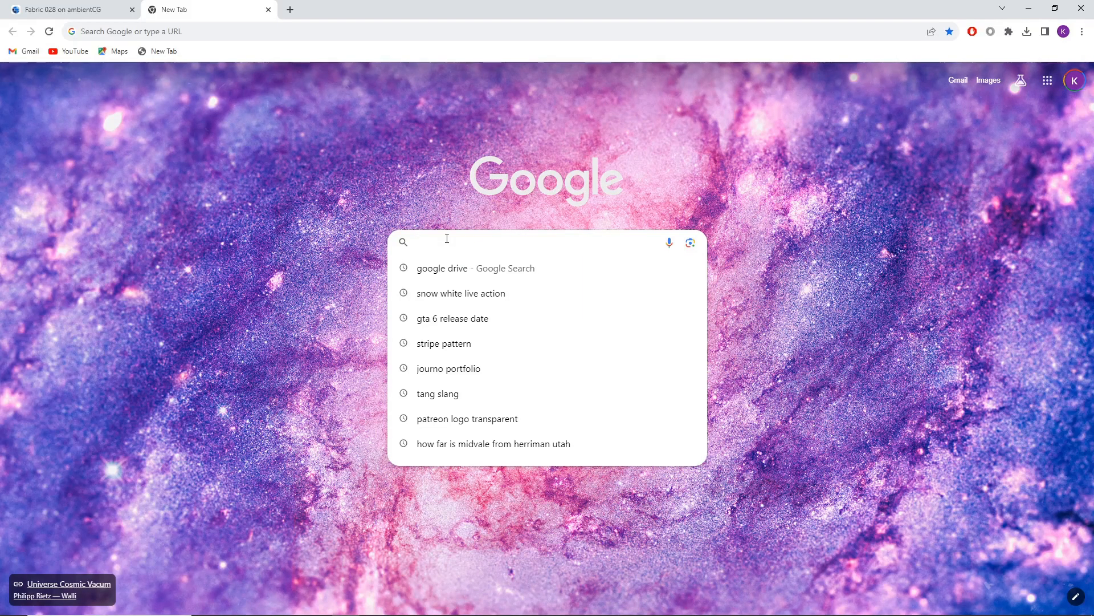
type("naruto")
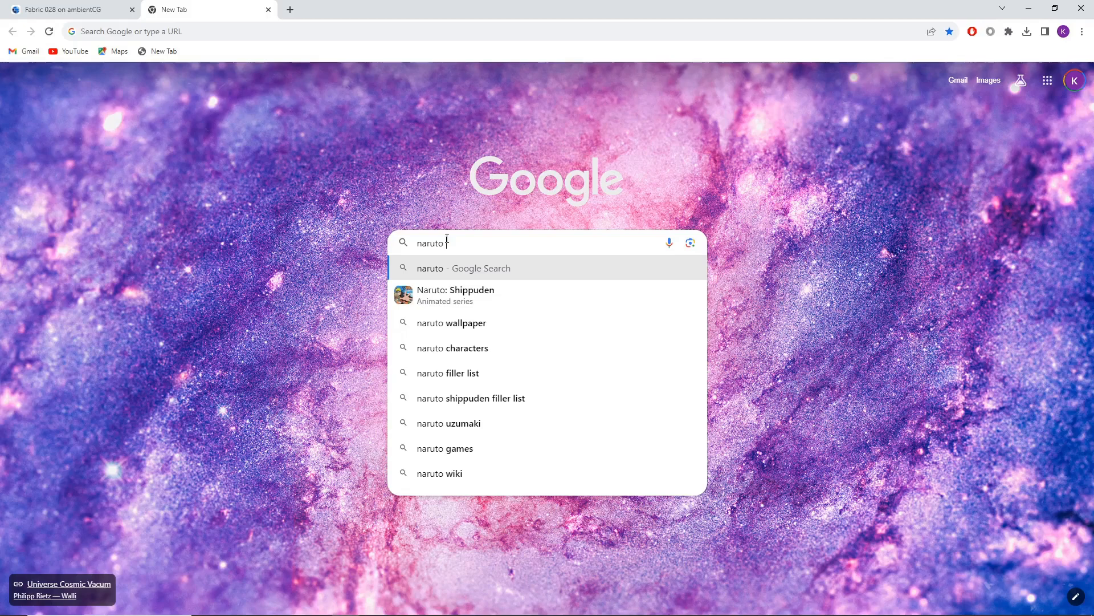
type("aka")
key("Return")
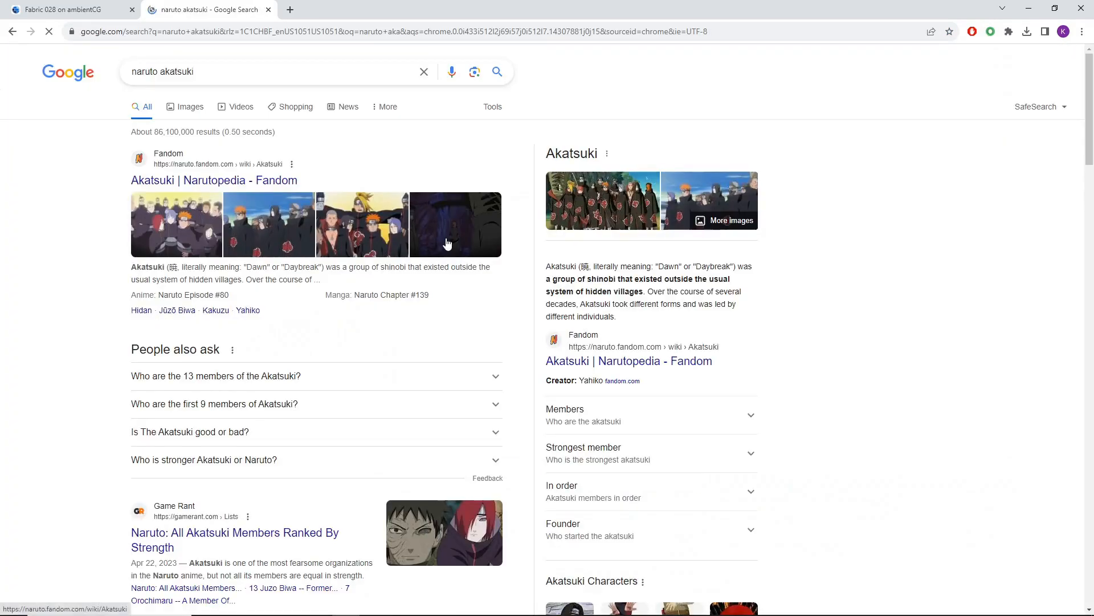
left_click(186, 108)
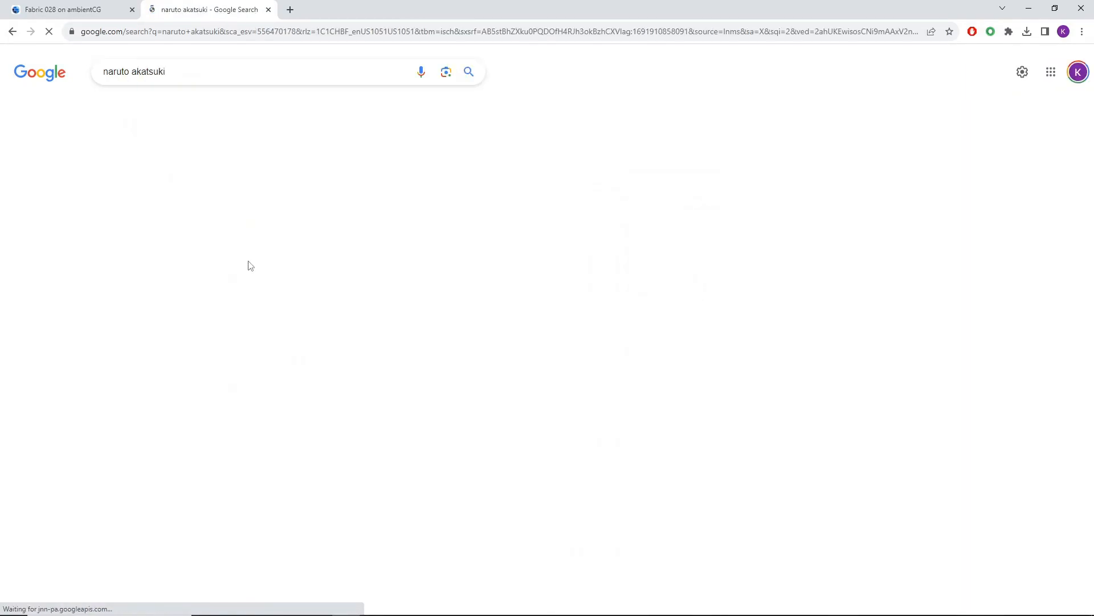
Refine the image search to "naruto akatsuki cloud pattern".
left_click(185, 71)
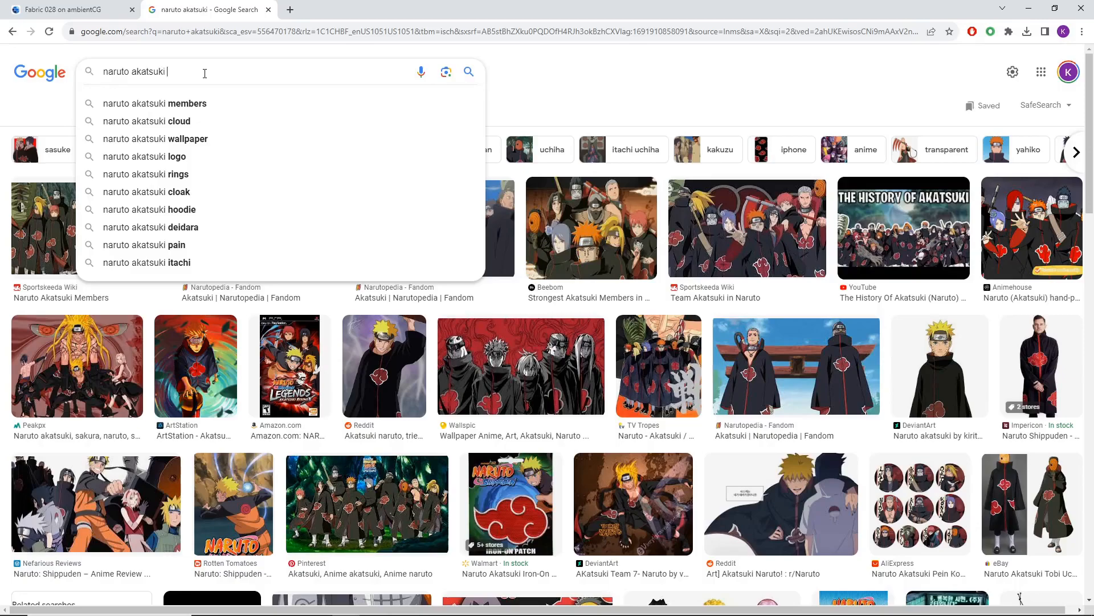
type("cloud ")
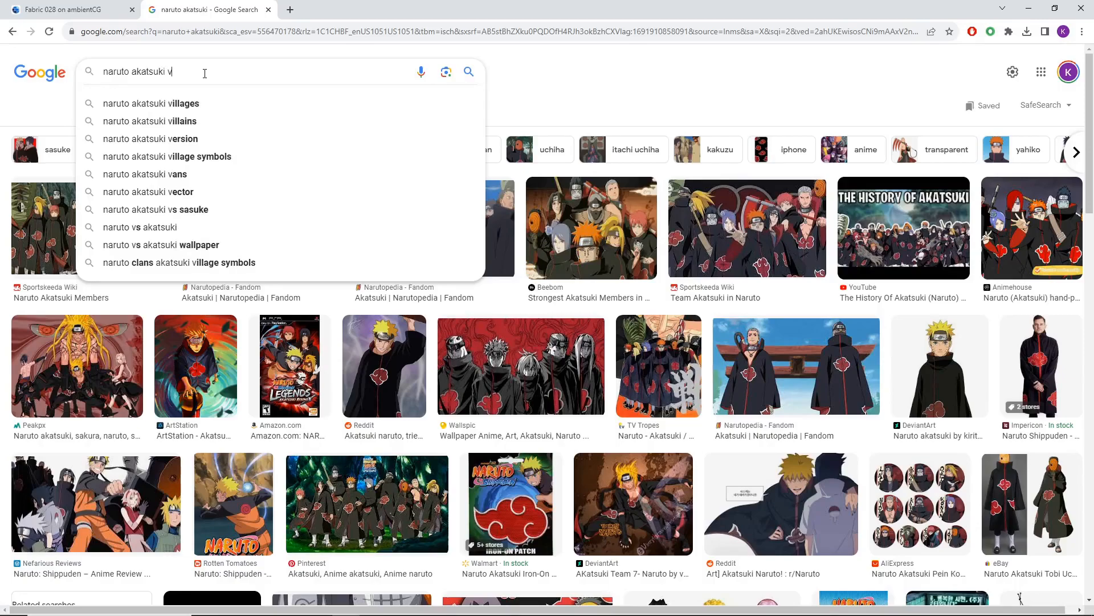
type("patter")
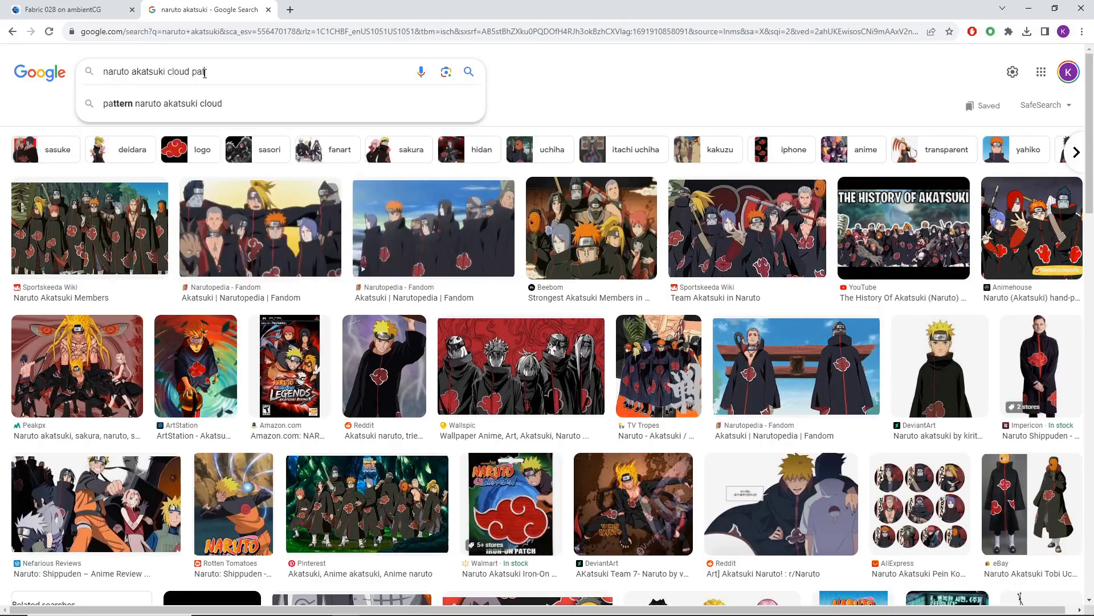
key("Return")
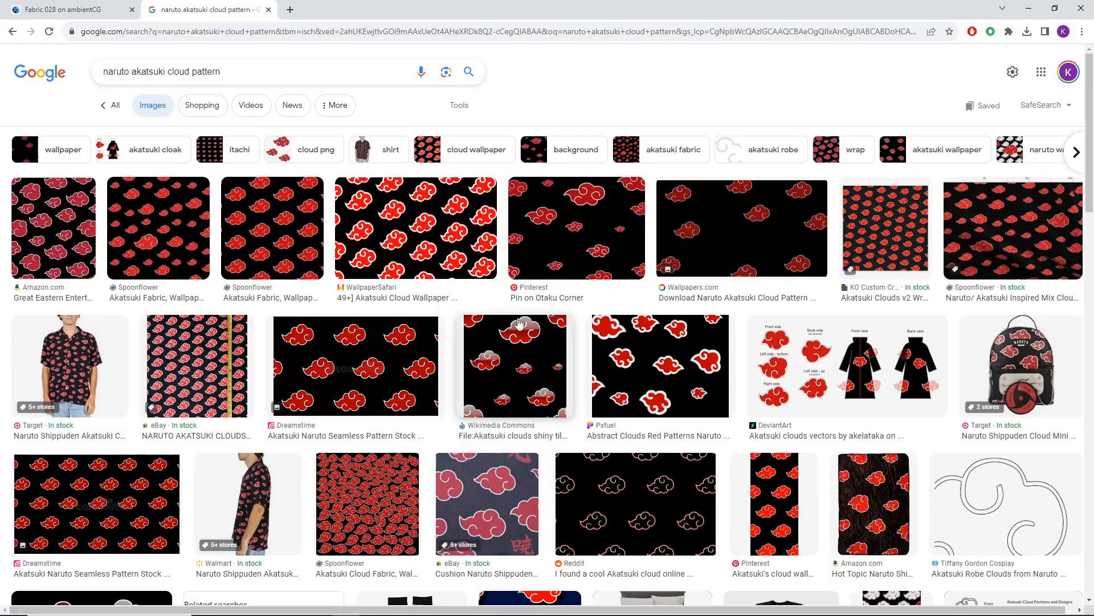
Browse the cloud pattern results, open a Spoonflower Akatsuki fabric image and save an Akatsuki cloud pattern to Downloads.
scroll(110, 296, "down", 5)
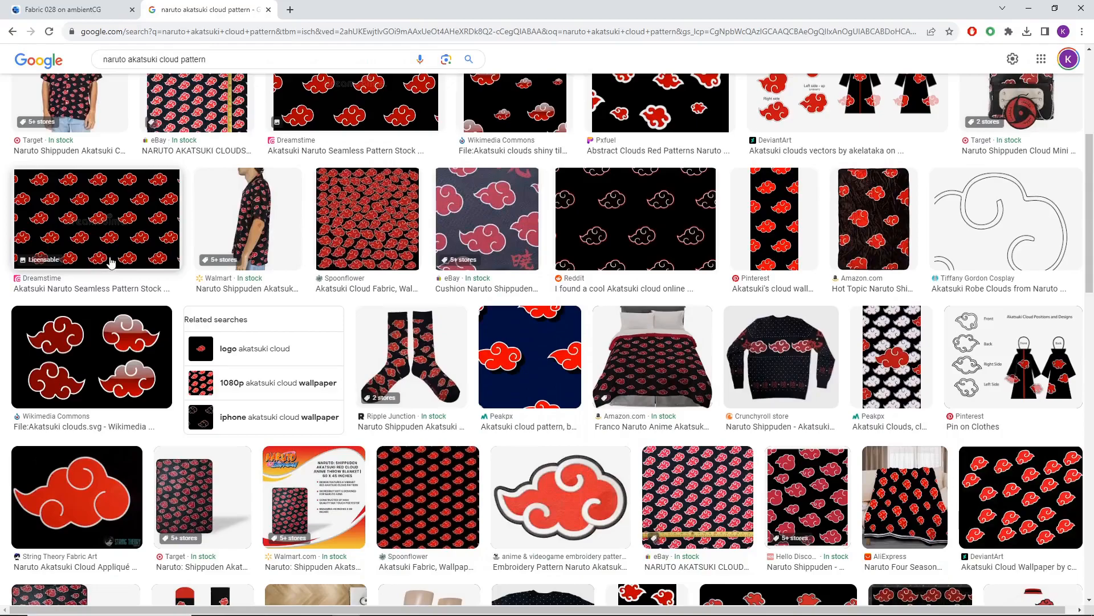
scroll(109, 268, "up", 5)
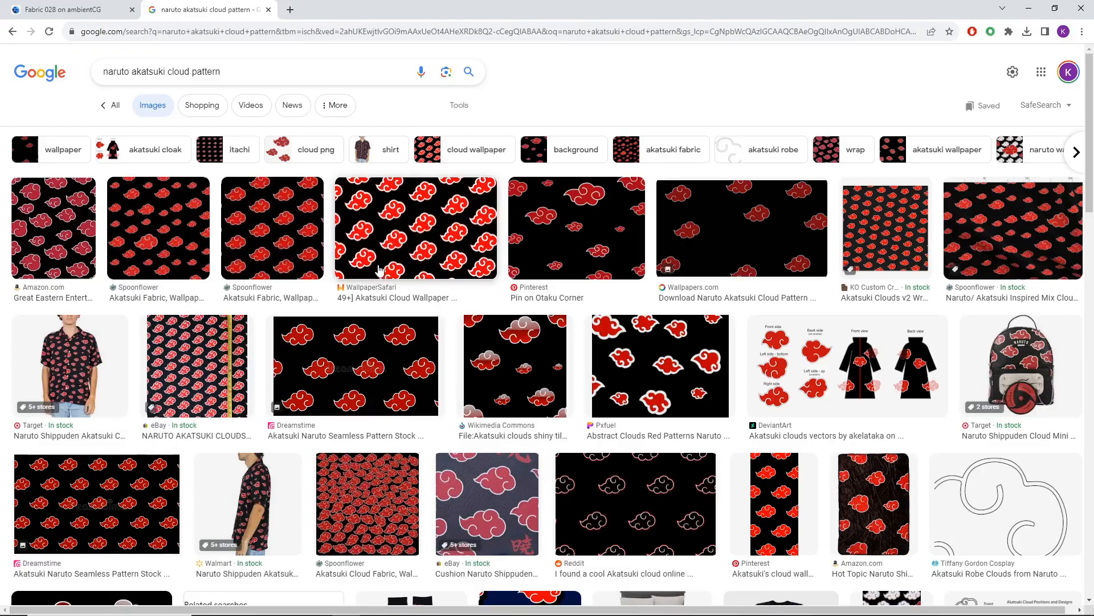
left_click(186, 203)
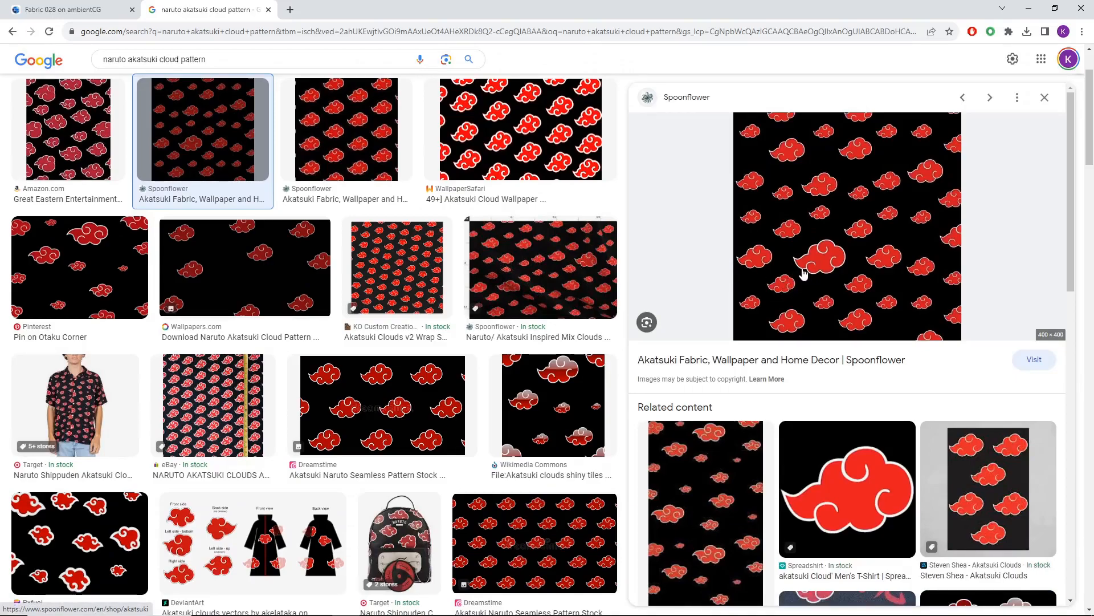
right_click(831, 220)
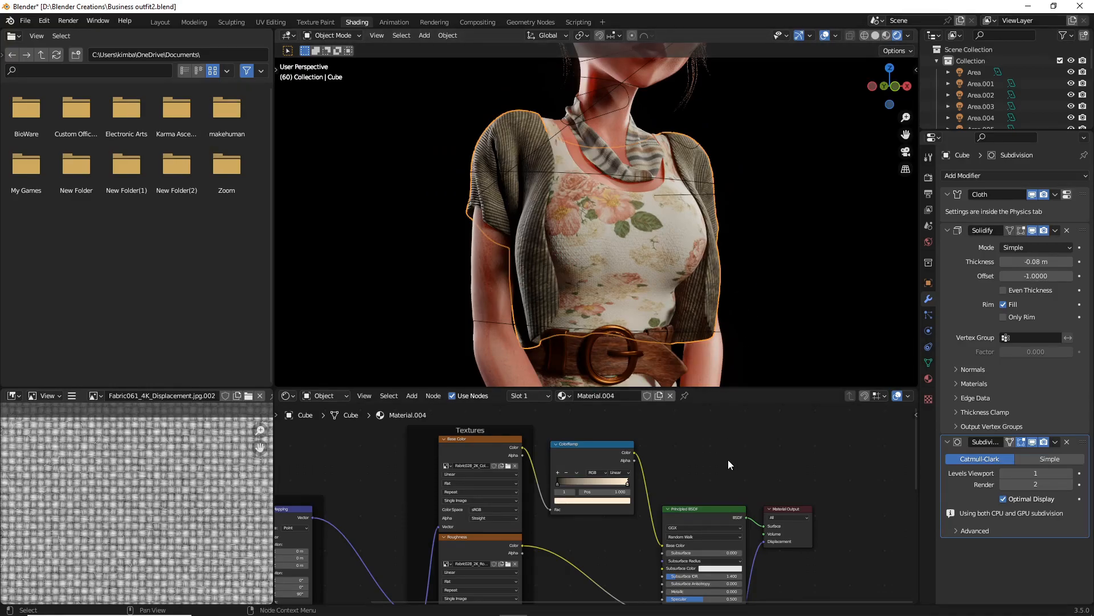
Switch to Blender and add an Image Texture node to the cardigan's Material.004.
key("shift+a")
key("shift+a")
left_click(728, 456)
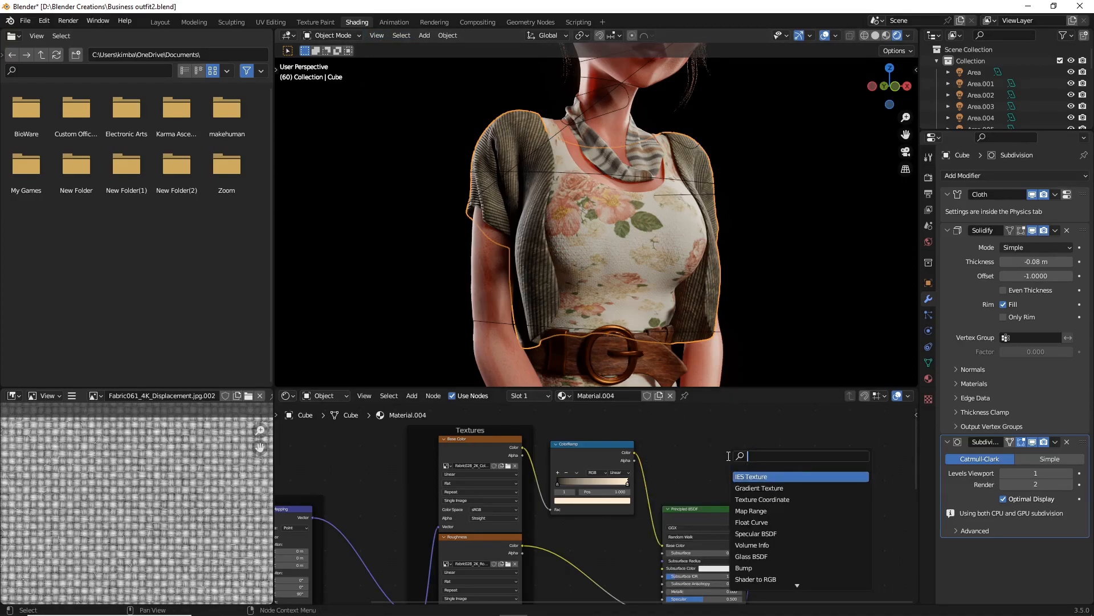
type("image")
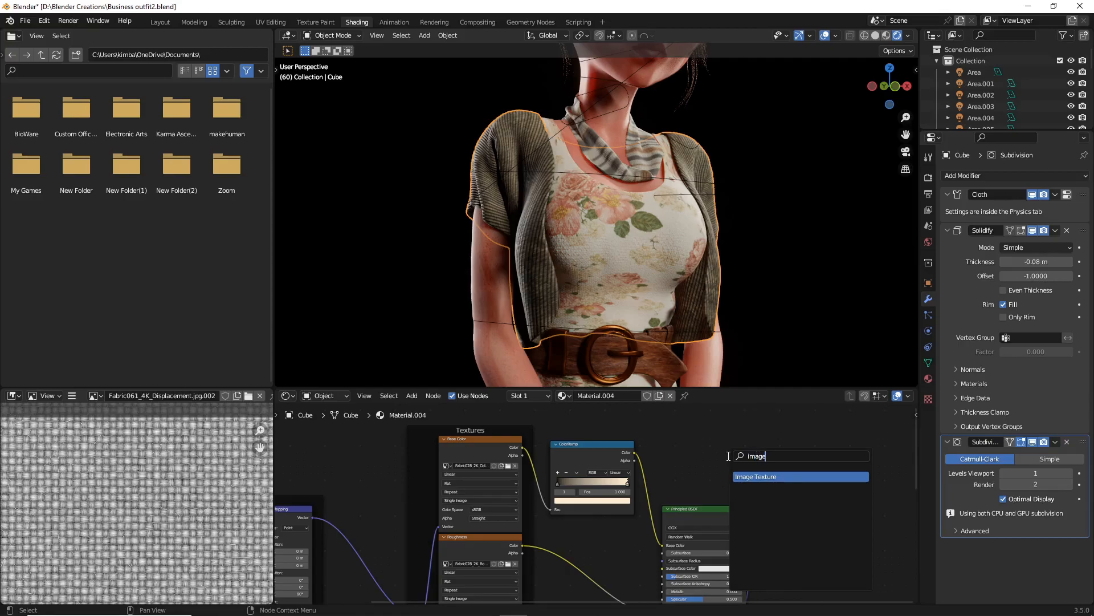
left_click(771, 476)
scroll(780, 477, "up", 4)
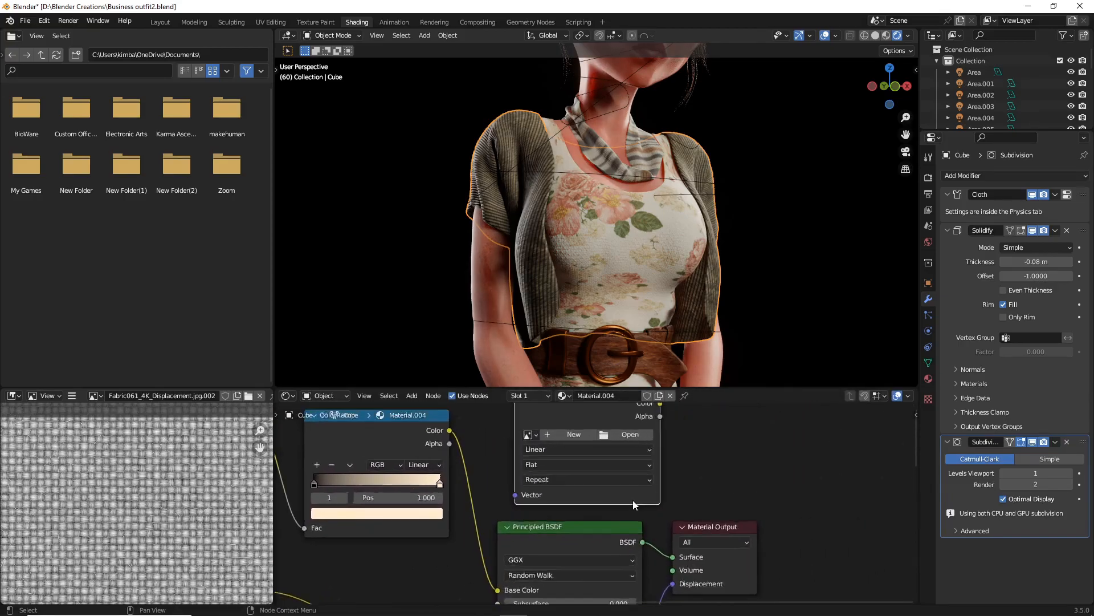
Load "Naruto_ Akatsuki Inspired Mix Clouds .jpg" from the Downloads folder into the new Image Texture node.
left_click(623, 516)
left_click(623, 463)
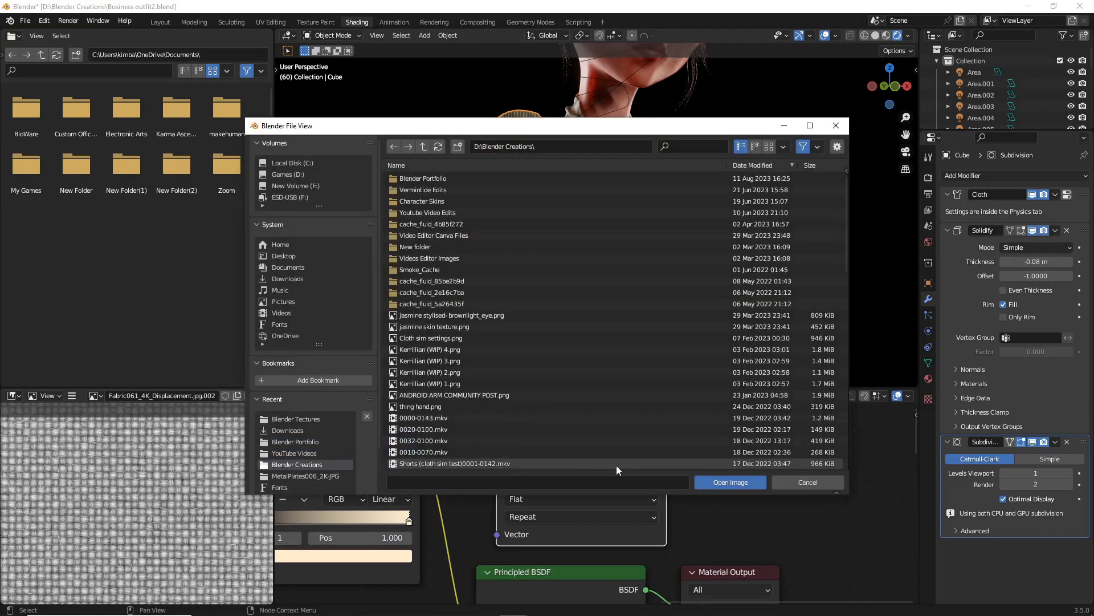
left_click(303, 430)
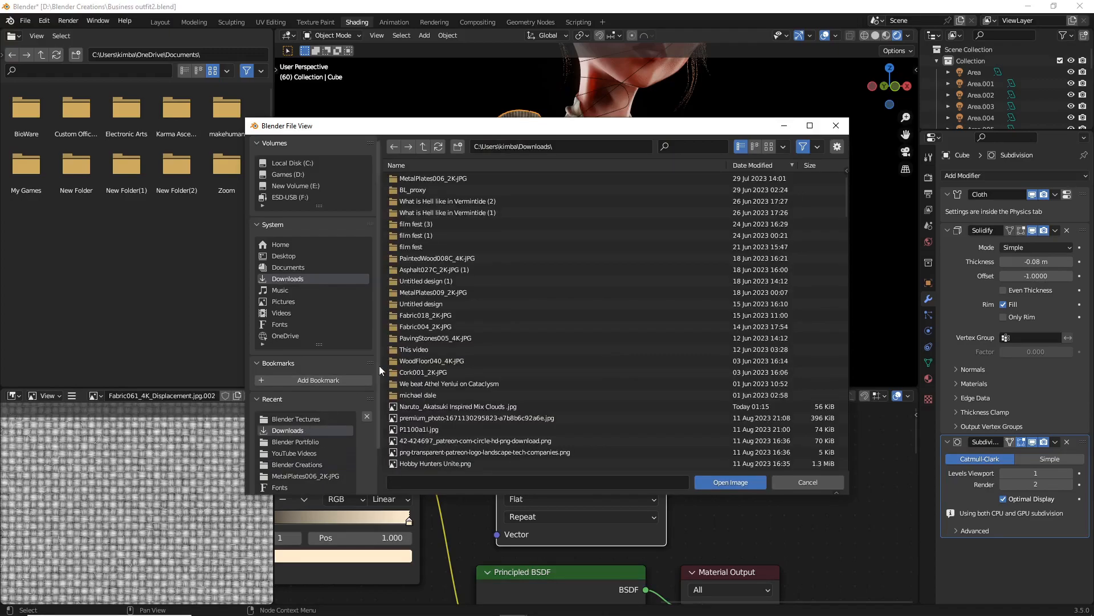
left_click(419, 407)
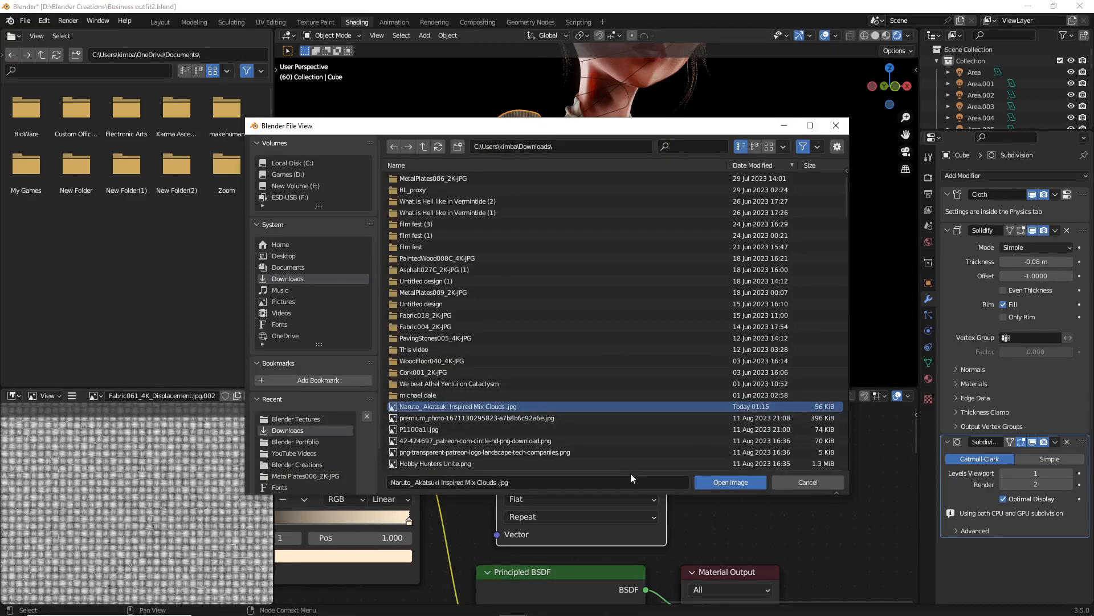
left_click(714, 482)
Move the cloud Image Texture node clear of the Principled BSDF to make room between it and the ColorRamp.
scroll(680, 500, "down", 4)
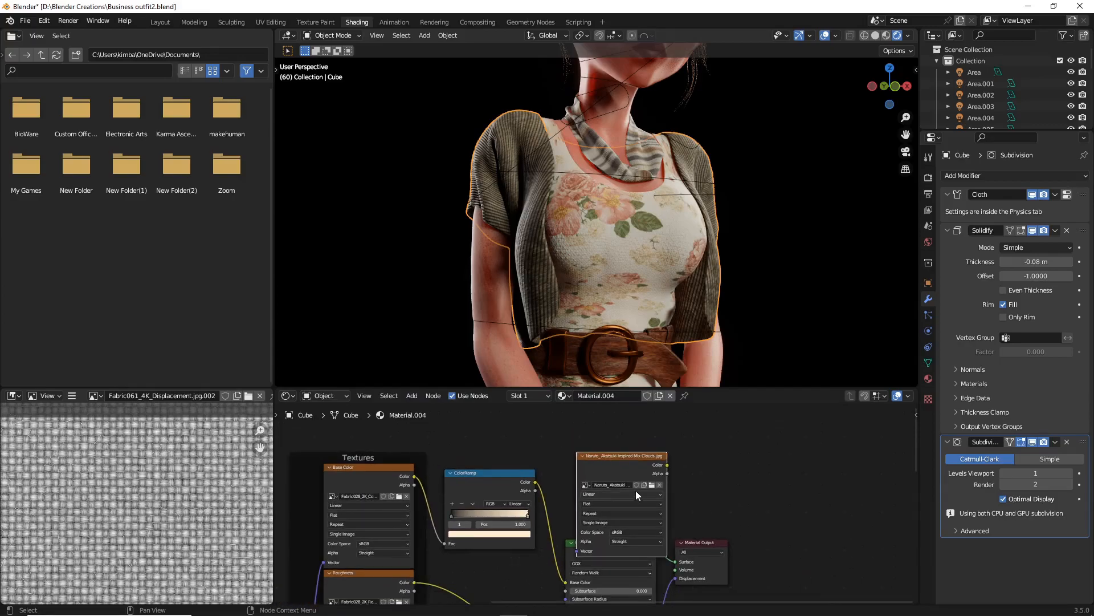
left_click_drag(640, 442, 776, 425)
middle_click_drag(640, 501, 595, 479)
key("g")
left_click(789, 547)
left_click(673, 465)
Add a Mix node in the free space between the ColorRamp and the cloud Image Texture.
key("shift+a")
left_click(595, 458)
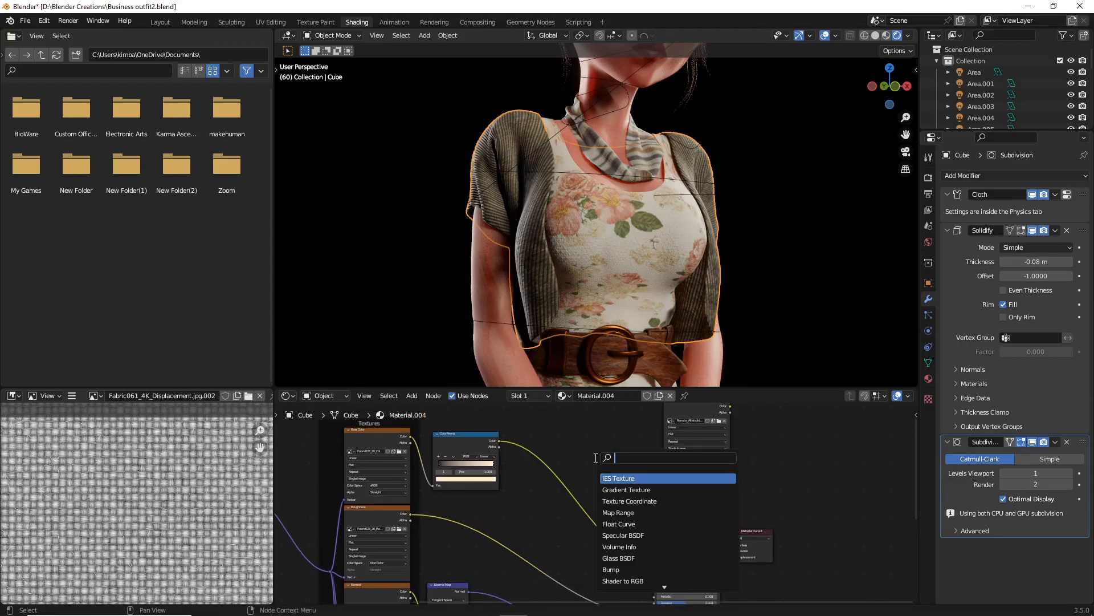
type("m")
key("BackSpace")
type("mix")
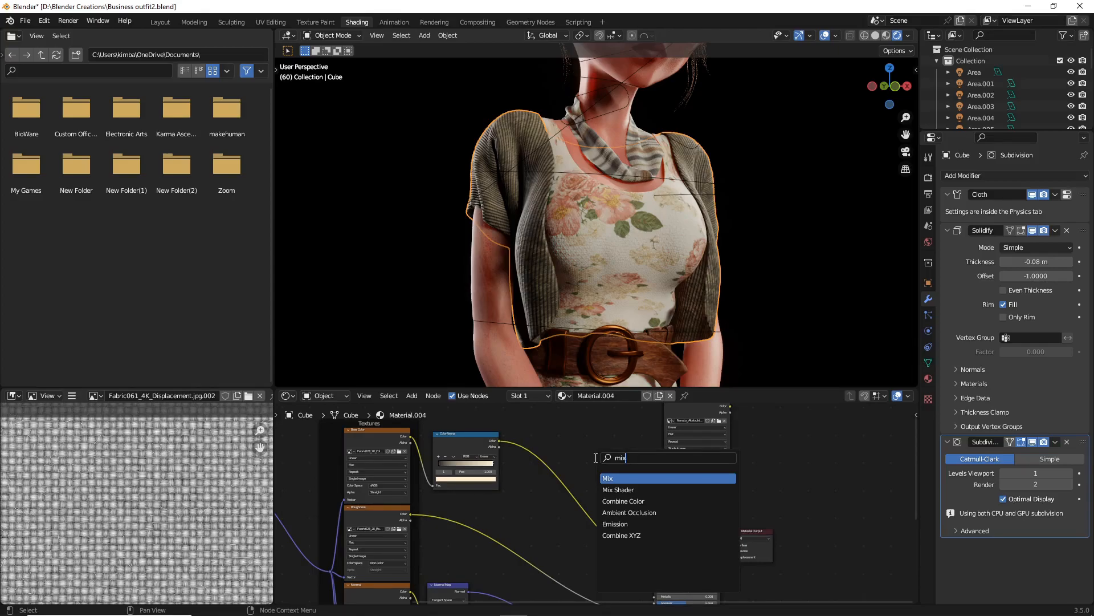
left_click(621, 479)
left_click(574, 499)
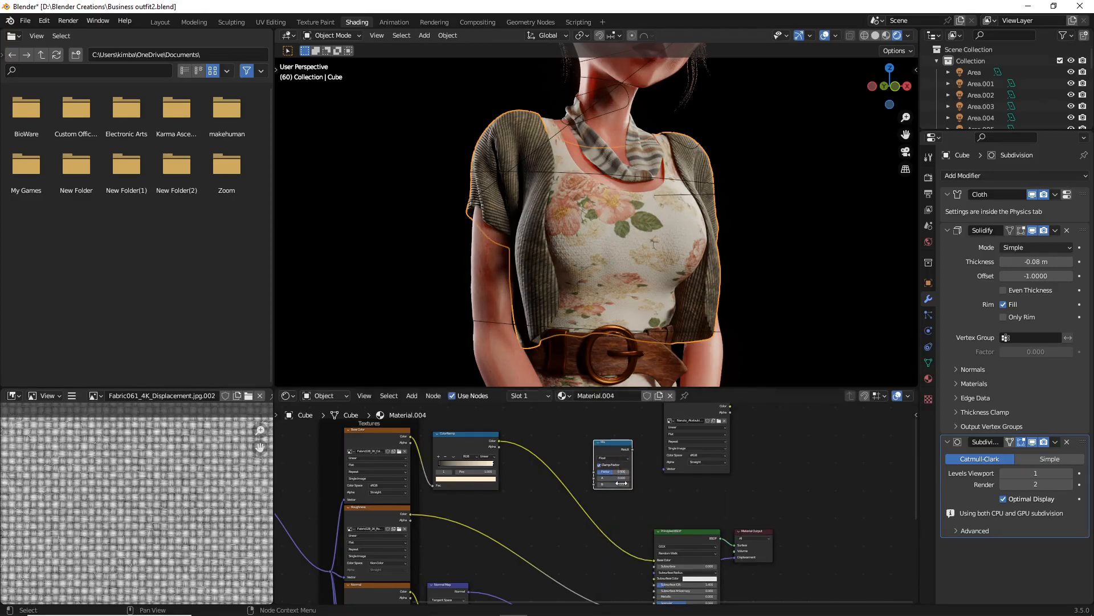
Set the Mix node's data type to Color and insert it between the ColorRamp and the Principled BSDF's Base Color.
scroll(574, 499, "up", 5)
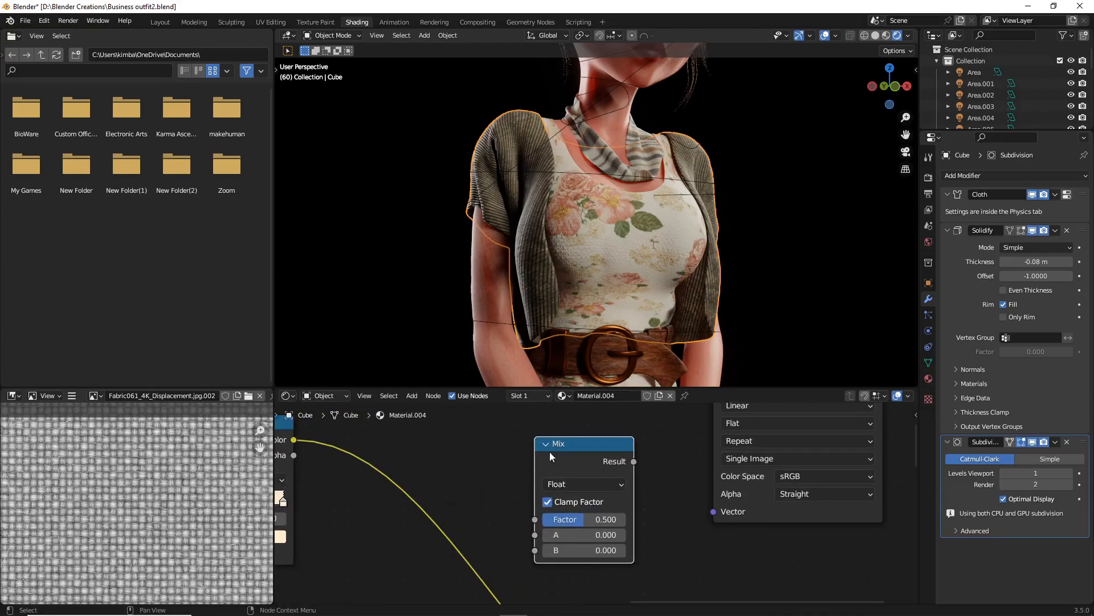
left_click(564, 483)
left_click(569, 530)
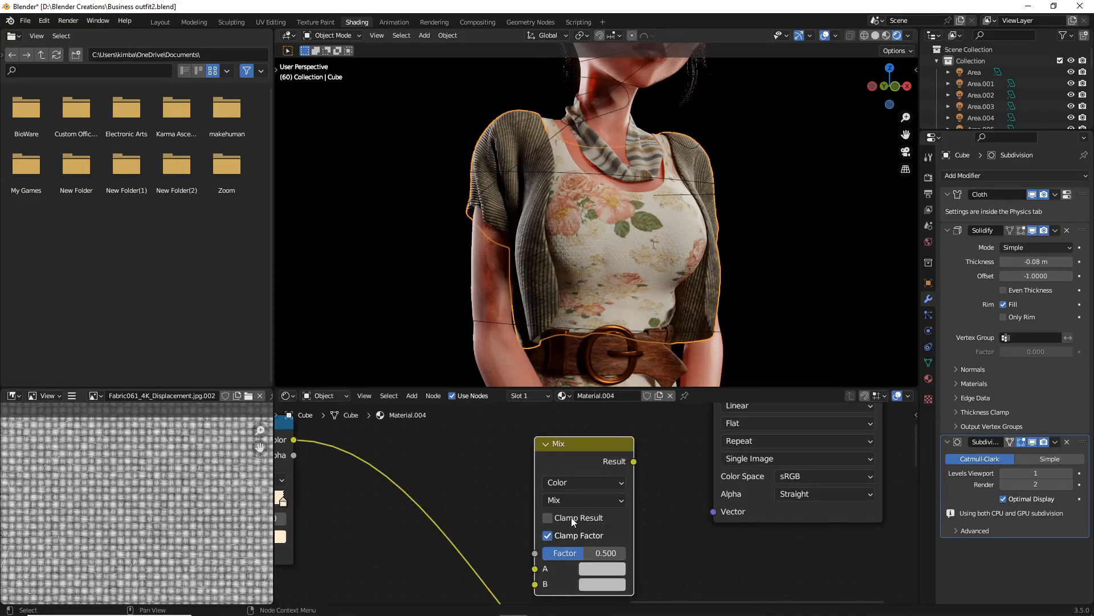
scroll(576, 502, "down", 3)
scroll(587, 463, "down", 1)
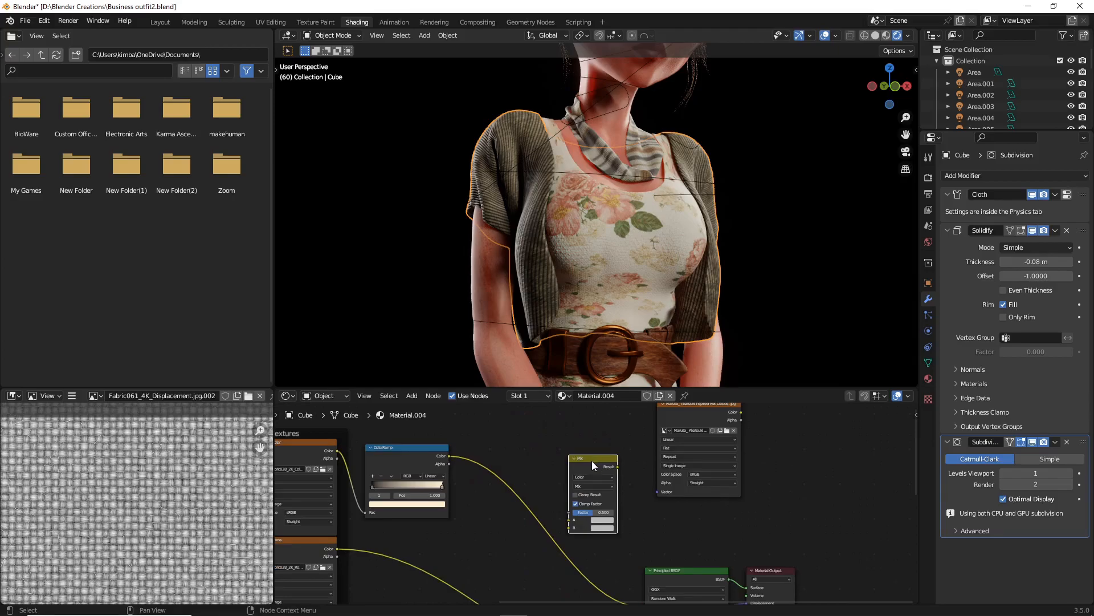
left_click_drag(593, 458, 575, 485)
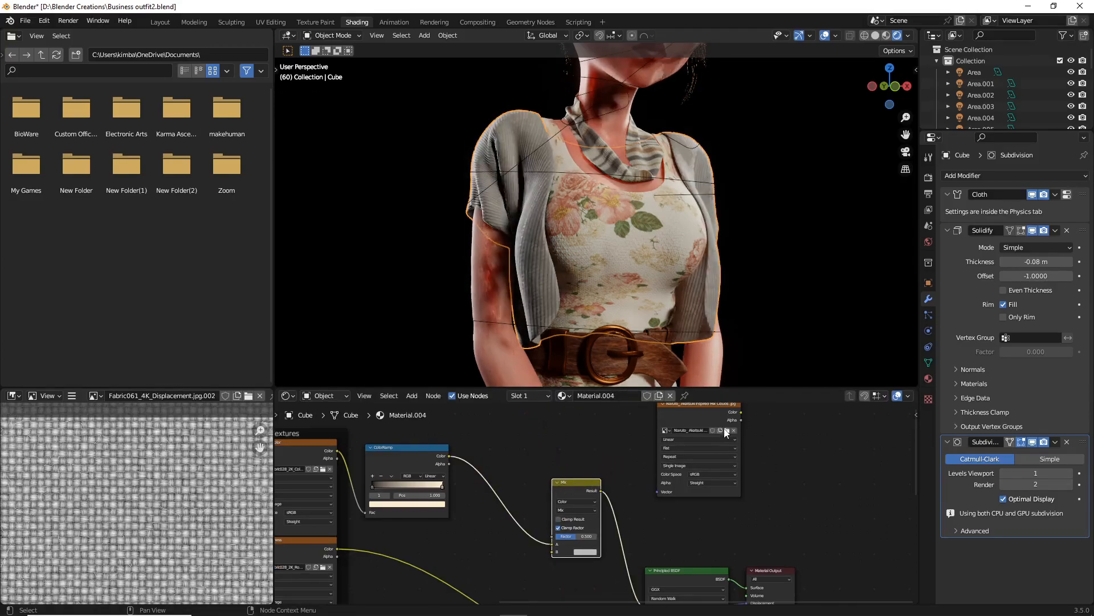
Connect the cloud texture's Color output to the Mix node's B input and place the texture node above the ColorRamp.
left_click_drag(706, 404, 533, 382)
scroll(600, 449, "down", 2)
middle_click_drag(601, 449, 616, 481)
left_click_drag(556, 435, 572, 576)
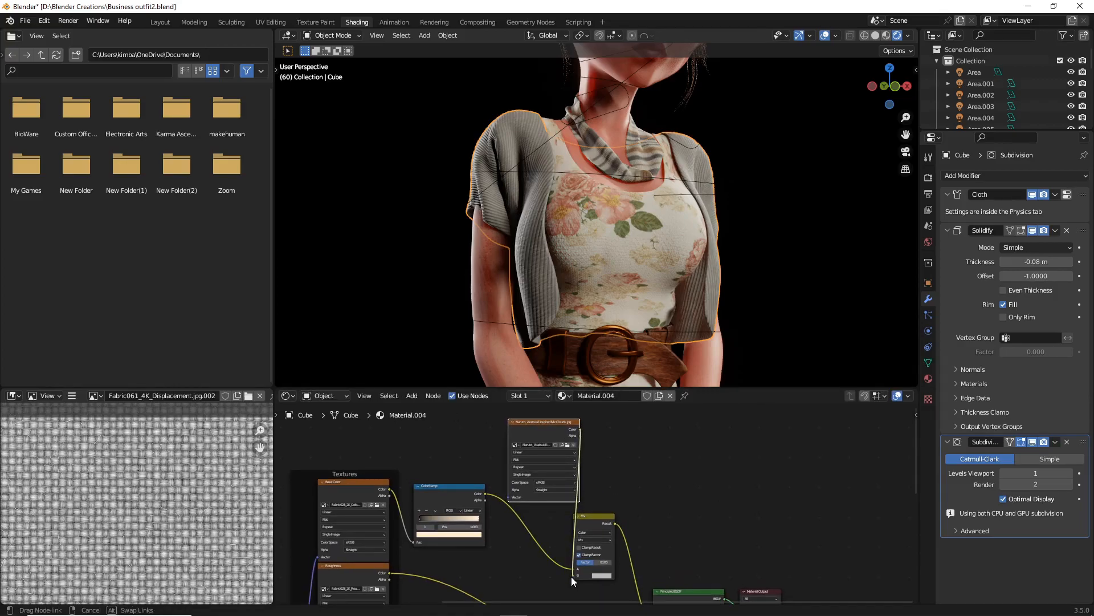
left_click_drag(549, 421, 470, 404)
Examine the cloud pattern on the cardigan from the back, the front and the sides.
middle_click_drag(494, 313, 769, 314)
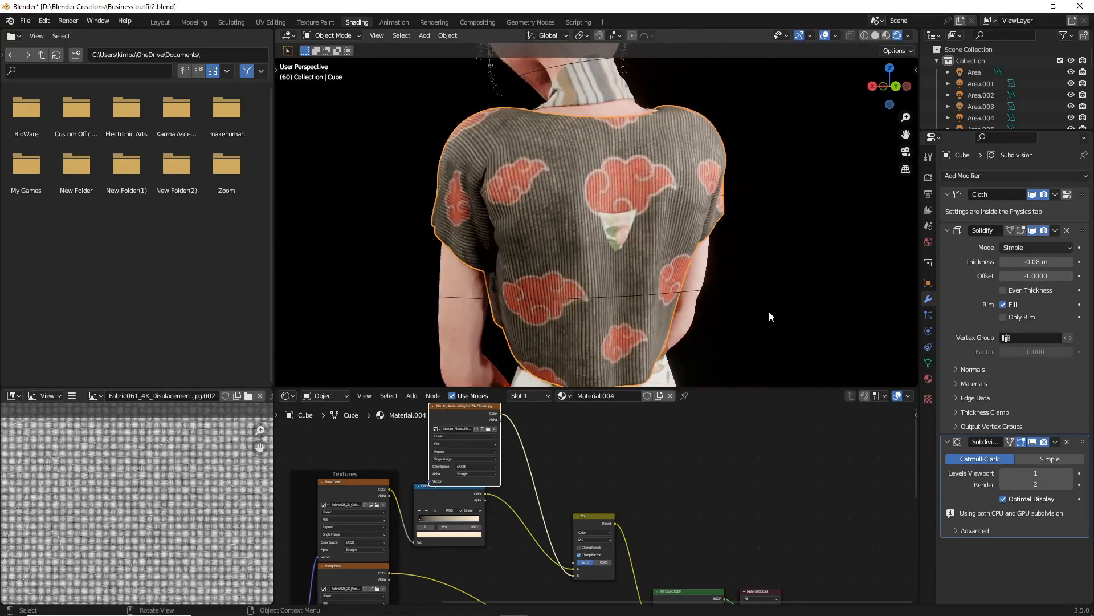
left_click(760, 302)
scroll(759, 302, "down", 3)
left_click(595, 266)
middle_click_drag(596, 266, 746, 285)
scroll(627, 467, "up", 3)
middle_click_drag(627, 467, 670, 481)
scroll(633, 262, "down", 5)
middle_click_drag(633, 263, 717, 299)
scroll(678, 285, "up", 4)
scroll(495, 289, "up", 3)
left_click(802, 279)
scroll(802, 281, "down", 3)
left_click(761, 239)
middle_click_drag(761, 239, 717, 231)
left_click(723, 214)
scroll(655, 265, "up", 1)
scroll(652, 273, "up", 2)
Reselect the cardigan and examine the Mix node's settings and connections in its material.
left_click(608, 222)
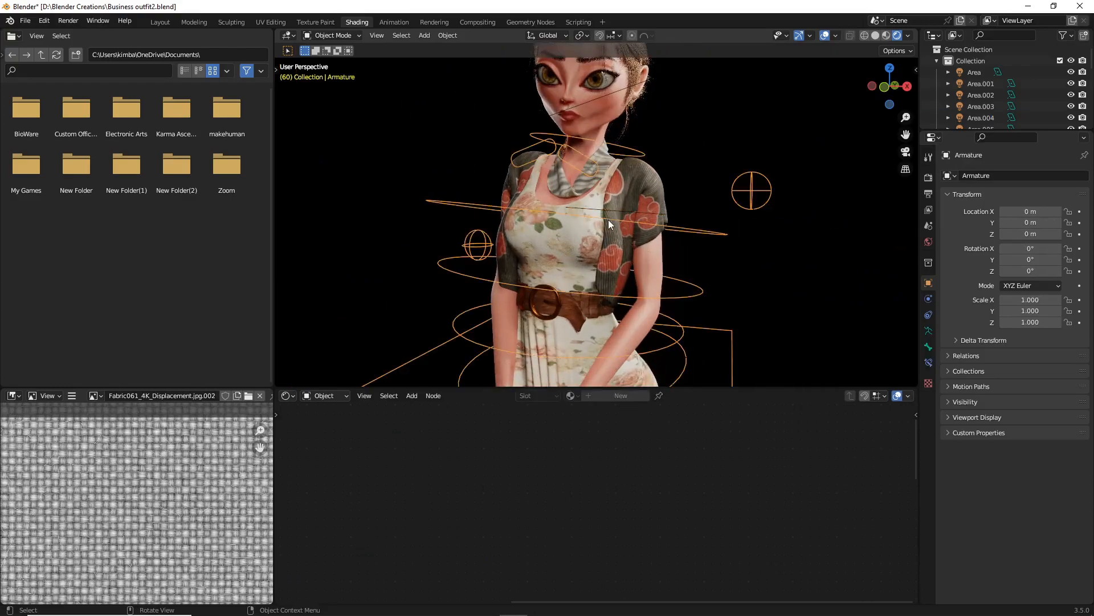
left_click(627, 262)
middle_click_drag(629, 260, 652, 266)
scroll(653, 304, "up", 1)
middle_click_drag(586, 483, 656, 460)
middle_click_drag(699, 545, 595, 497)
scroll(596, 497, "up", 5)
middle_click_drag(608, 413, 606, 439)
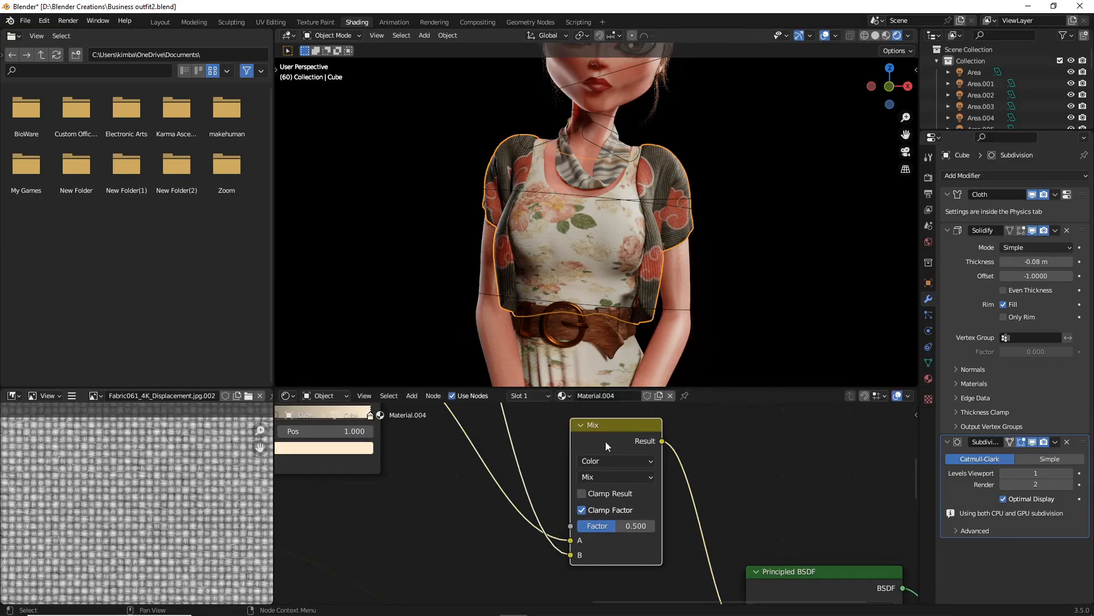
scroll(557, 473, "down", 3)
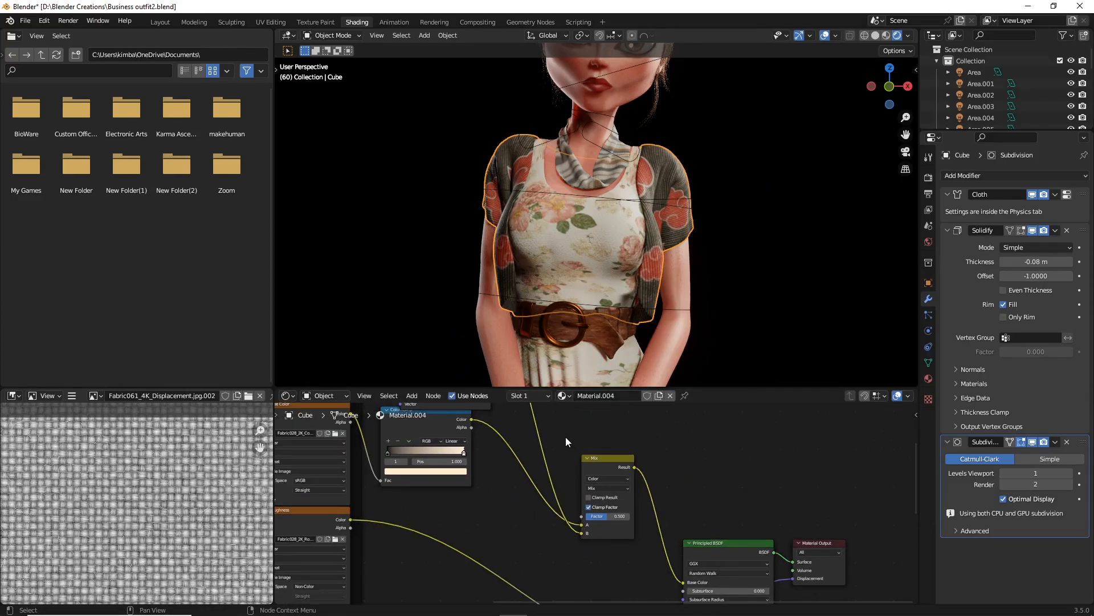
Check how the clouds fall on the sleeves and both sides of the cardigan, and select the cardigan again.
left_click(713, 289)
middle_click_drag(749, 286, 537, 251)
middle_click_drag(607, 285, 552, 186)
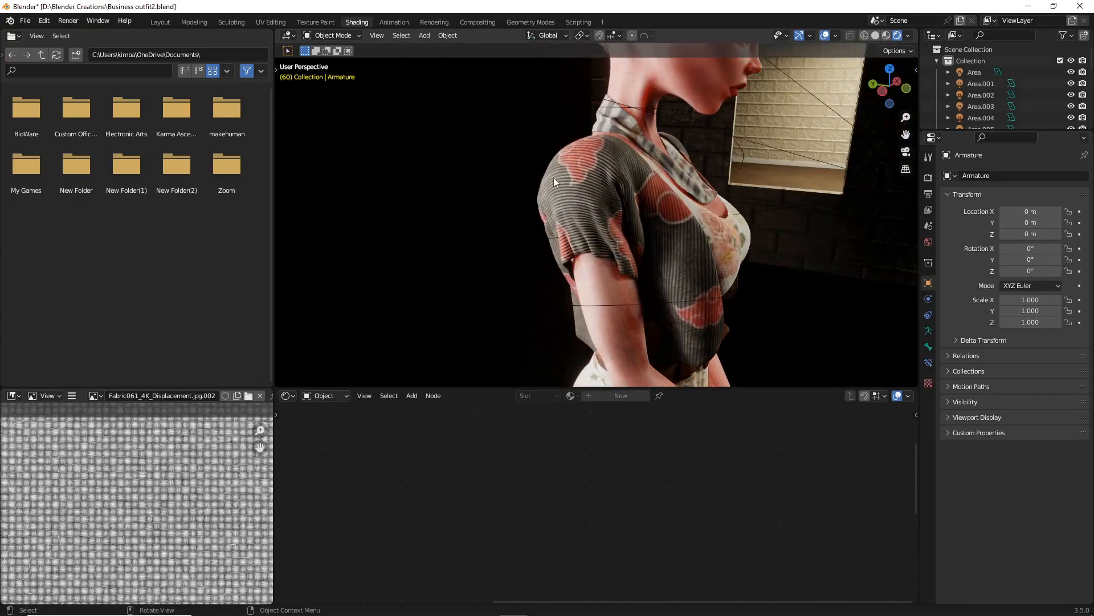
middle_click_drag(735, 276, 533, 295)
middle_click_drag(683, 251, 655, 236)
left_click(641, 233)
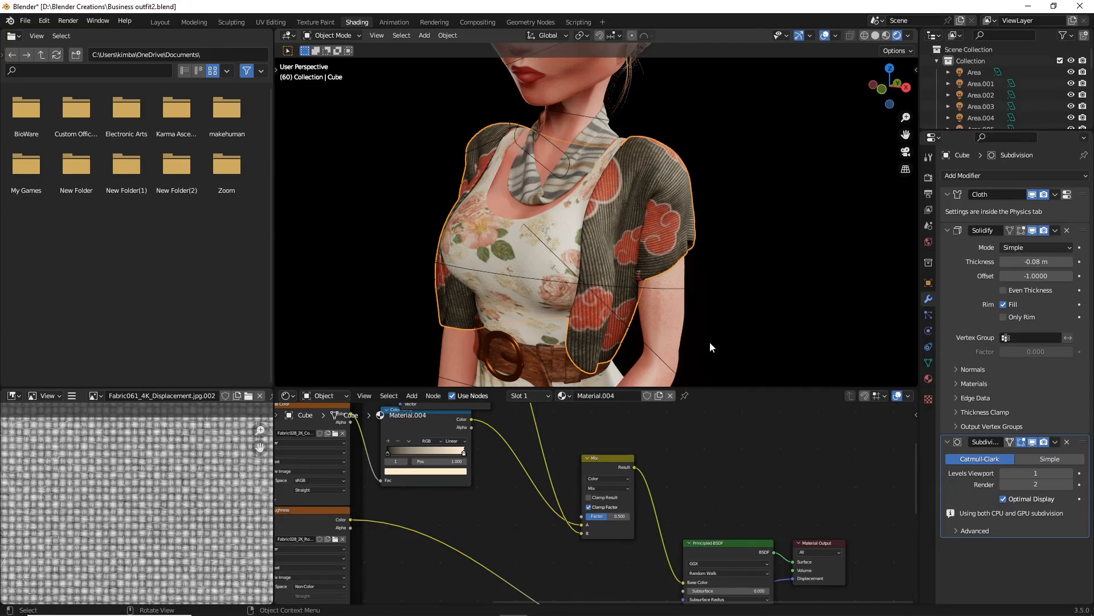
Move the Akatsuki cloud texture node up so that it sits clear of the ColorRamp node.
scroll(653, 455, "down", 2)
scroll(655, 445, "up", 3)
middle_click_drag(626, 455, 537, 440)
scroll(555, 453, "up", 4)
scroll(605, 323, "down", 4)
middle_click_drag(558, 277, 597, 280)
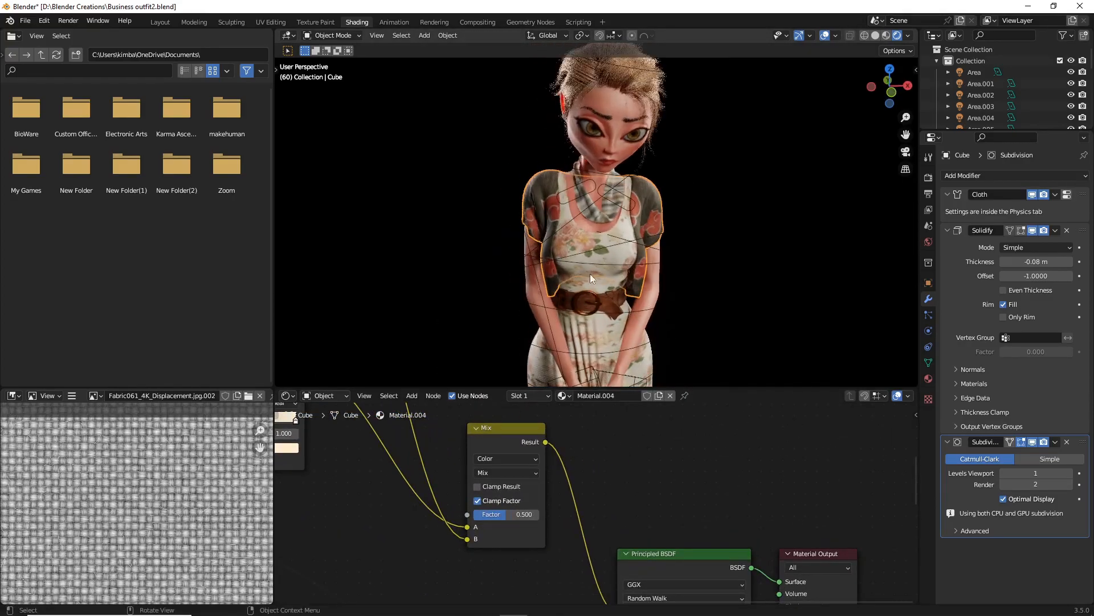
middle_click_drag(433, 416, 687, 546)
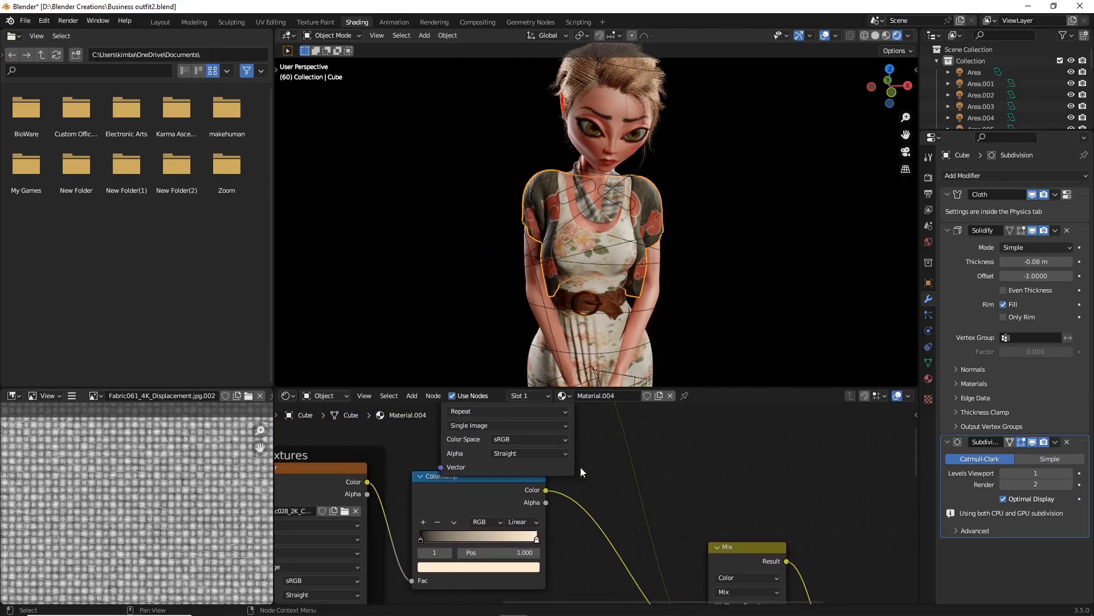
middle_click_drag(697, 474, 765, 531)
left_click_drag(580, 422, 562, 401)
left_click(706, 449)
middle_click_drag(706, 452, 742, 503)
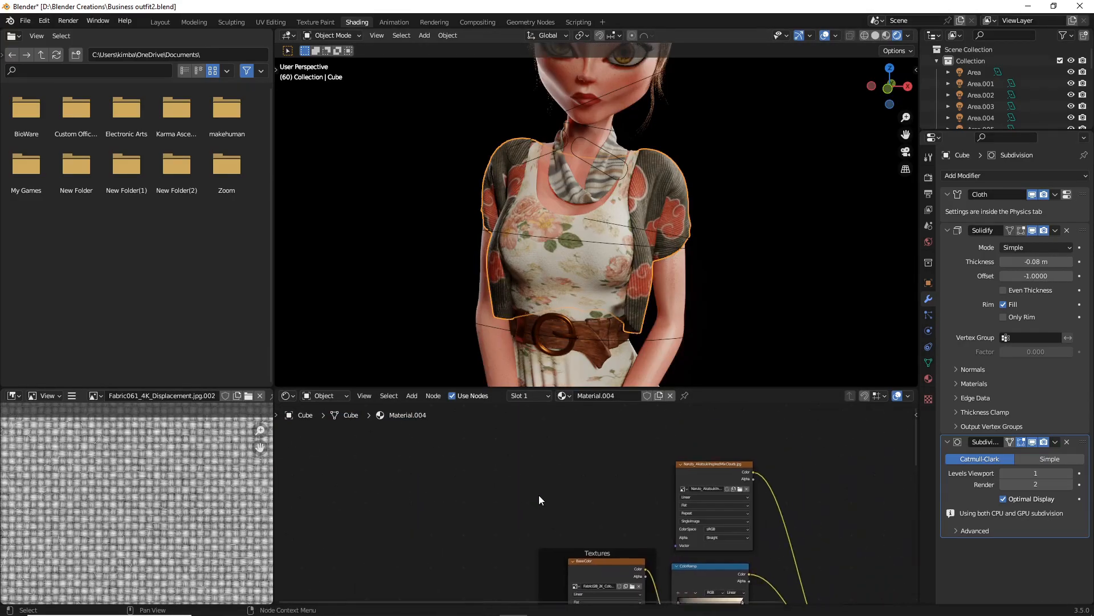
Add a Mapping node before the Akatsuki cloud texture node.
key("shift+a")
left_click(540, 480)
type("mapping")
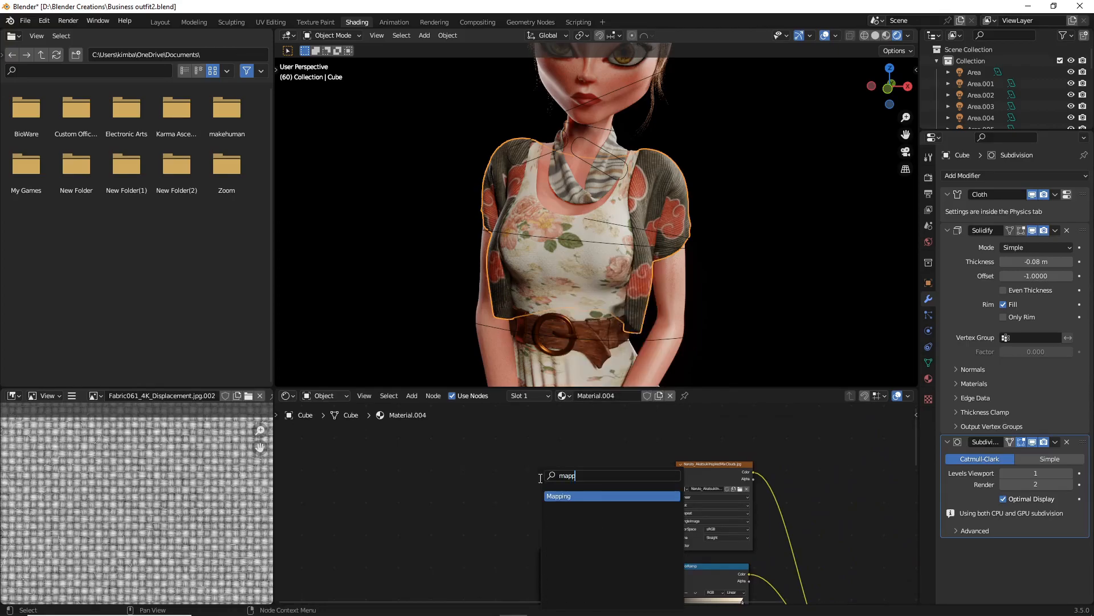
left_click(564, 496)
left_click(525, 456)
Add a Texture Coordinate node in front of the Mapping node.
key("shift+a")
left_click(480, 474)
type("cord")
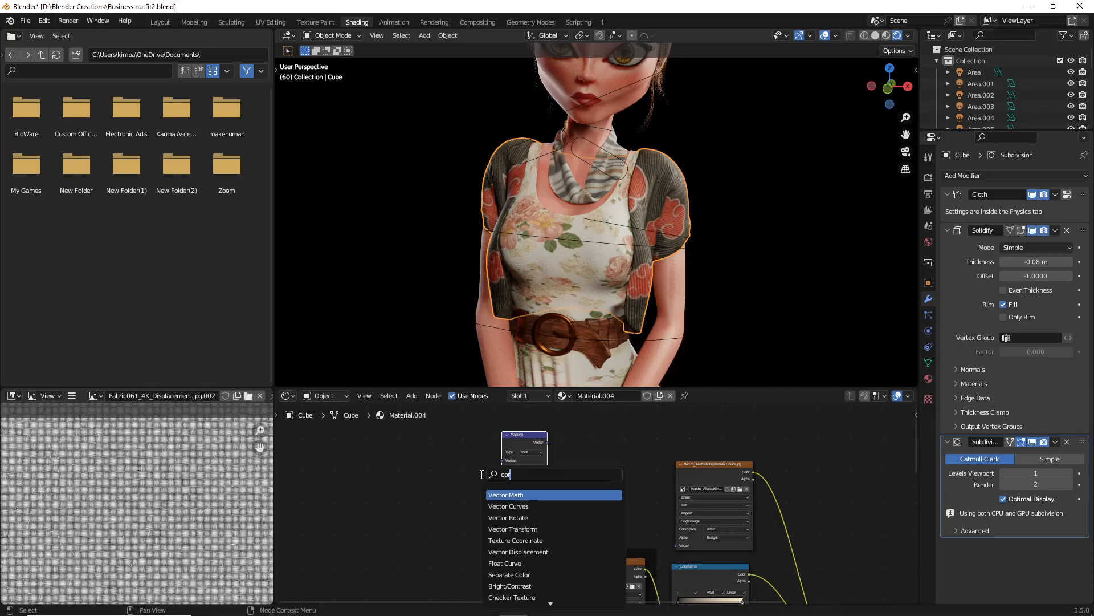
left_click(512, 494)
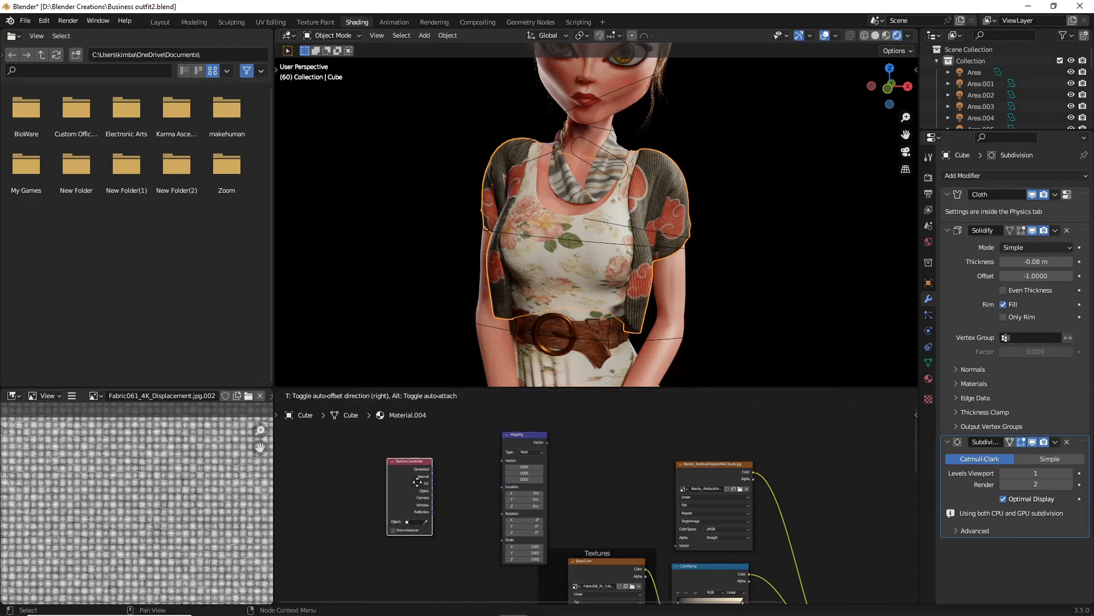
left_click(450, 491)
Connect Texture Coordinate UV to the Mapping node's Vector input and the Mapping output to the cloud texture's Vector input.
scroll(442, 496, "up", 2)
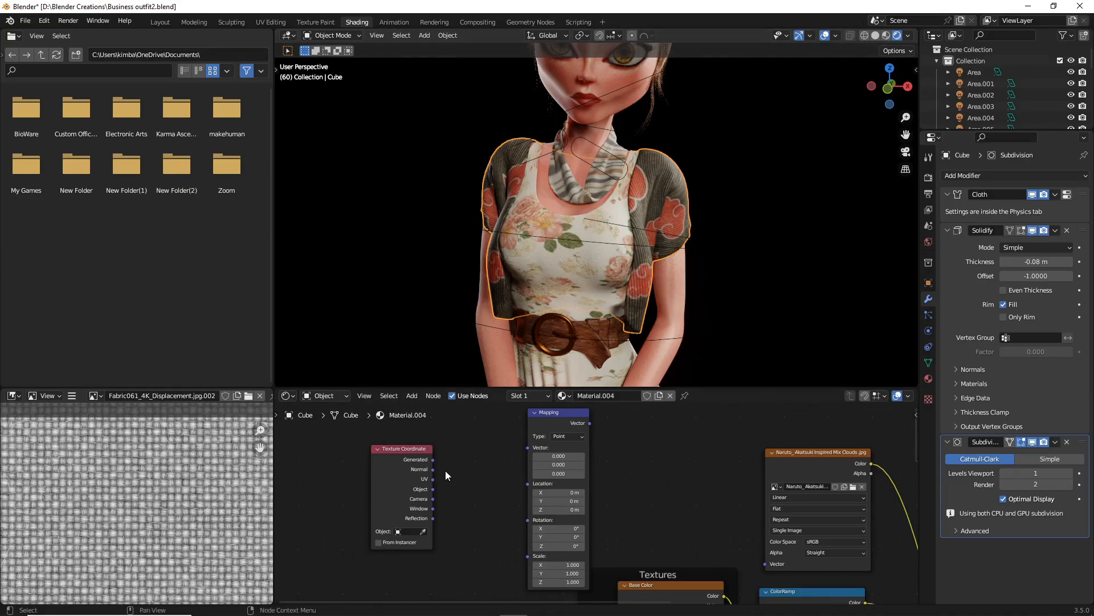
left_click_drag(431, 480, 523, 449)
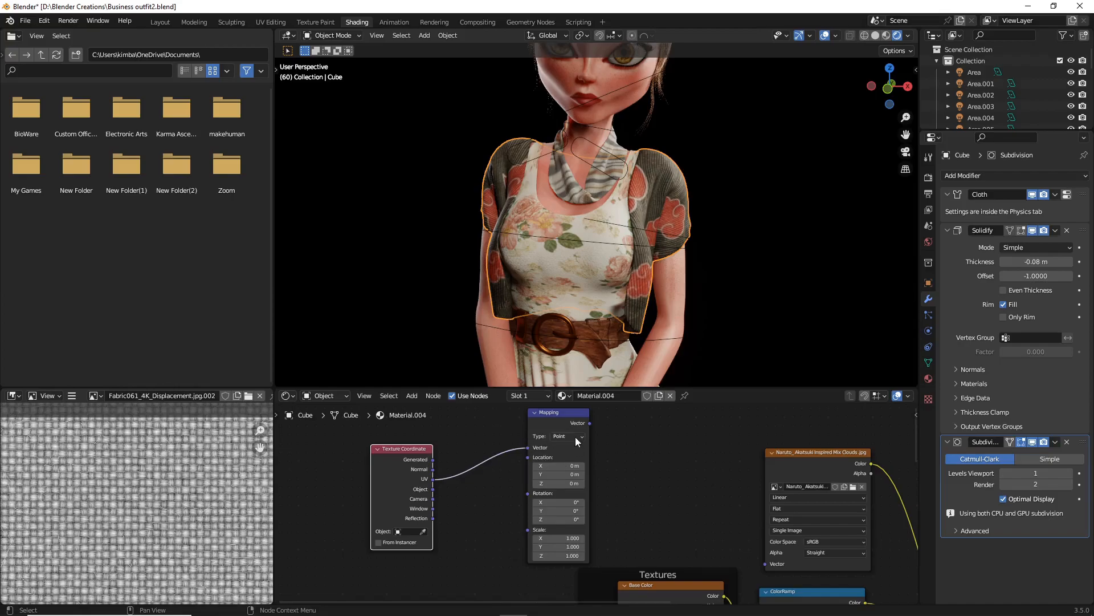
left_click_drag(590, 423, 713, 517)
left_click_drag(758, 566, 760, 566)
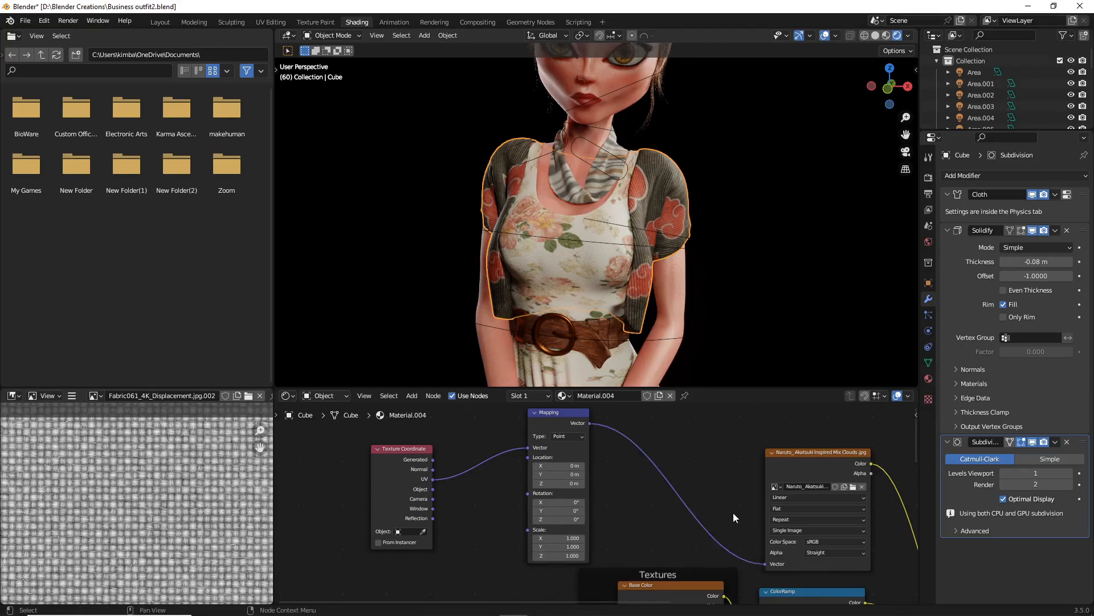
Try a scale of 1.200 on all three axes of the Mapping node and undo it.
scroll(706, 494, "up", 2)
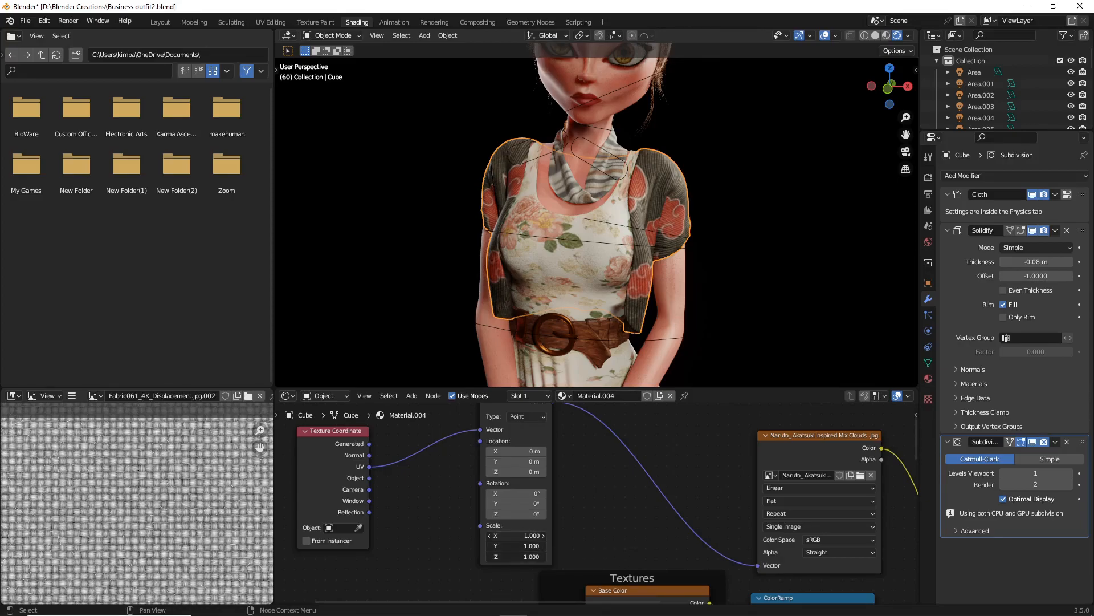
mouse_move(516, 535)
left_mouse_down()
mouse_move(561, 536)
mouse_move(522, 535)
left_mouse_up()
middle_click_drag(685, 335, 600, 336)
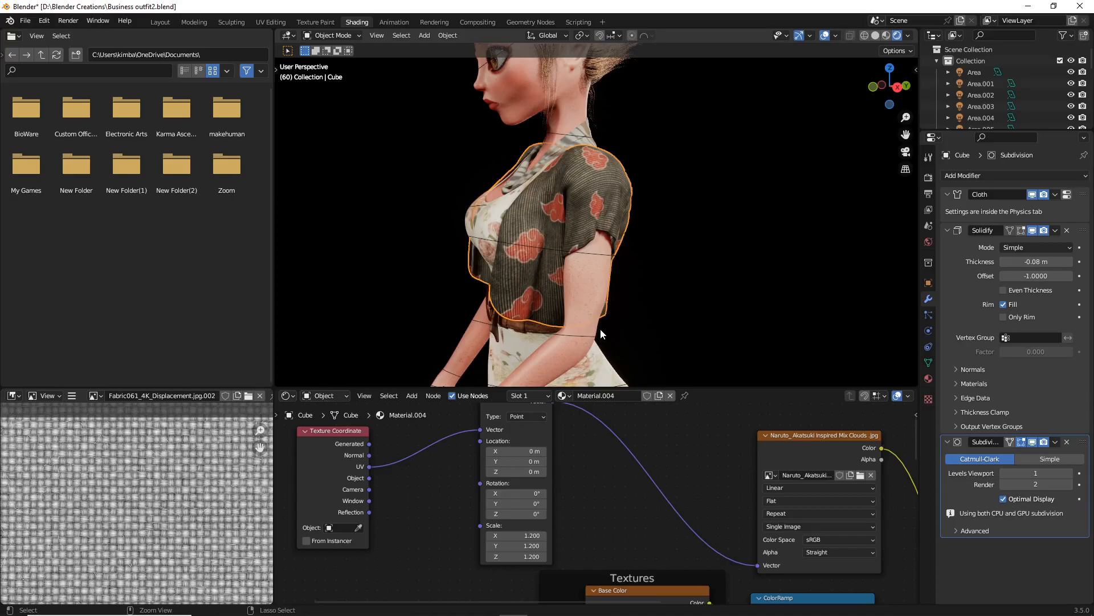
key("ctrl+z")
Examine the clouds on the cardigan, reselect it and review its node connections around the Mix node.
left_click(697, 298)
middle_click_drag(700, 297, 637, 273)
left_click(808, 288)
scroll(637, 274, "up", 3)
left_click(635, 233)
middle_click_drag(688, 478, 446, 429)
scroll(553, 302, "down", 2)
scroll(553, 302, "down", 3)
scroll(595, 313, "up", 5)
middle_click_drag(726, 500, 564, 554)
scroll(504, 531, "down", 6)
middle_click_drag(559, 498, 552, 573)
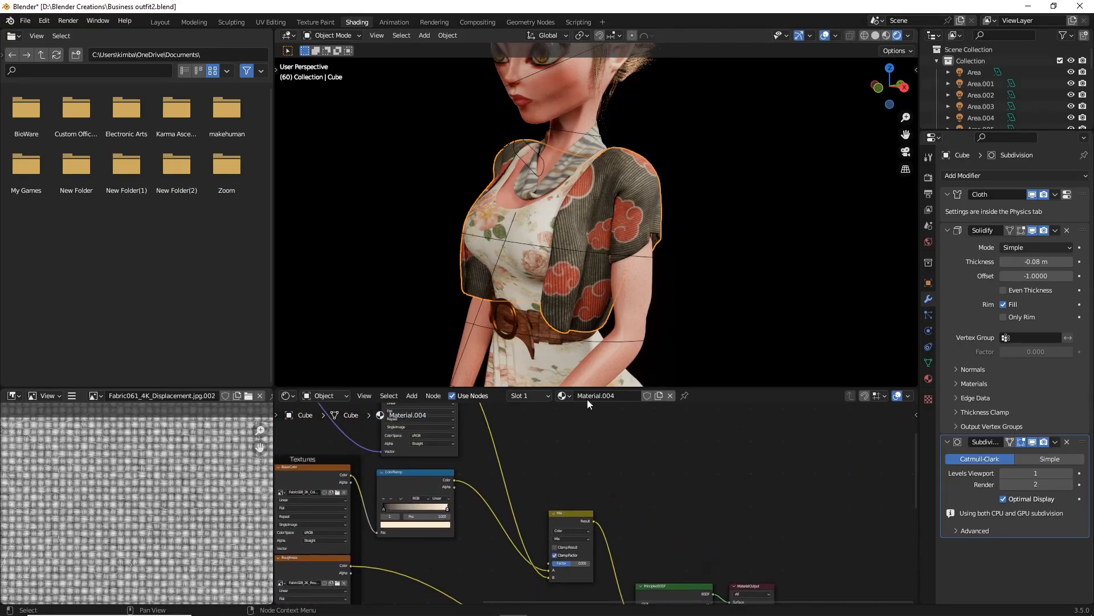
Insert a new ColorRamp node into the link between the cloud texture and the Mix node.
scroll(597, 428, "down", 2)
middle_click_drag(596, 428, 627, 488)
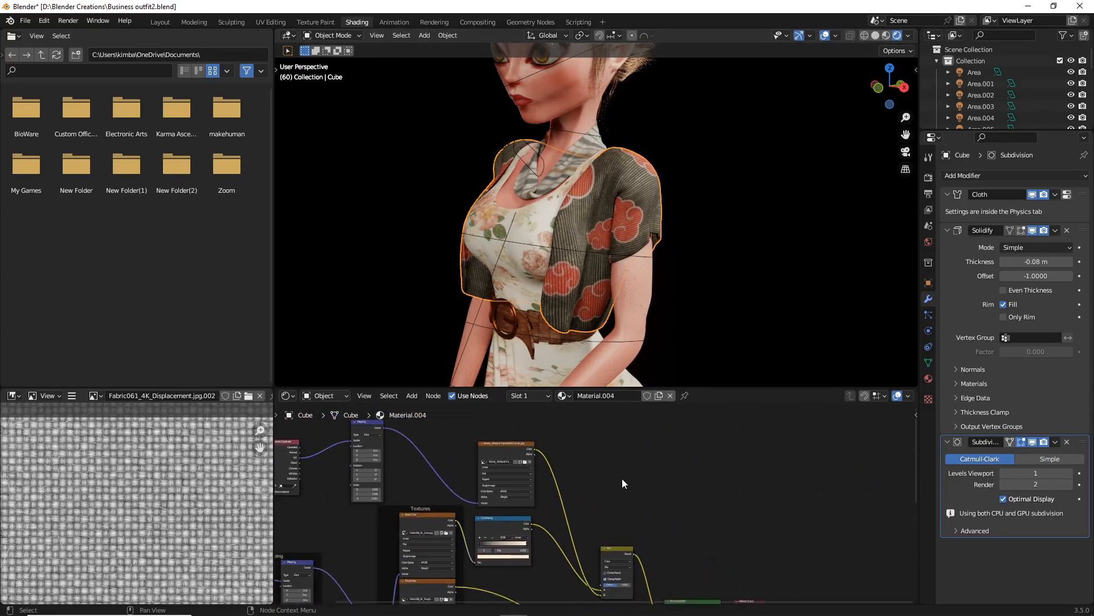
middle_click_drag(621, 274, 686, 262)
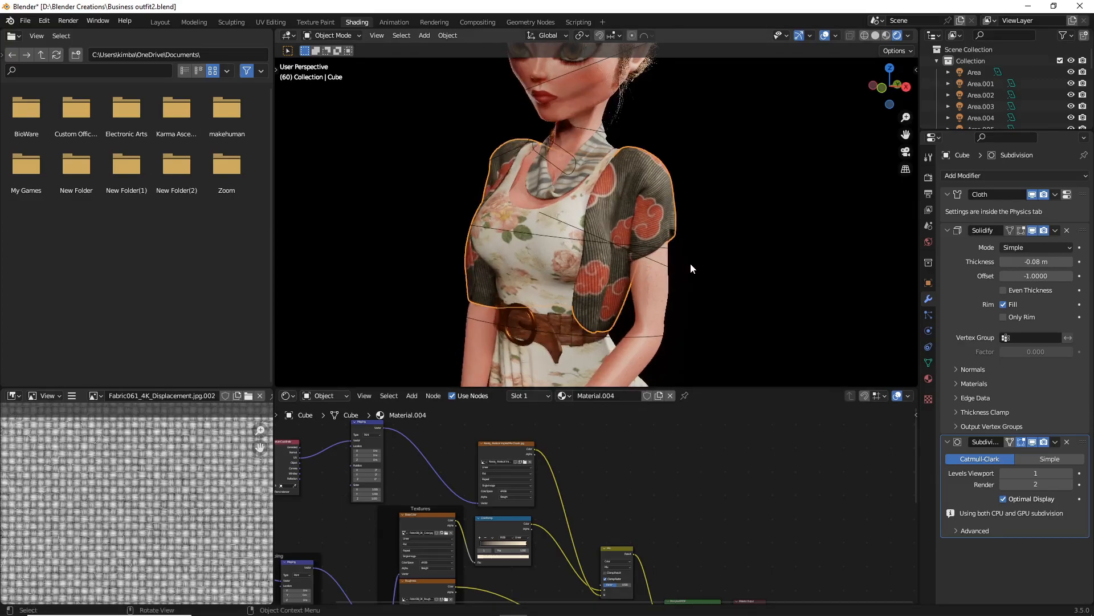
key("shift+a")
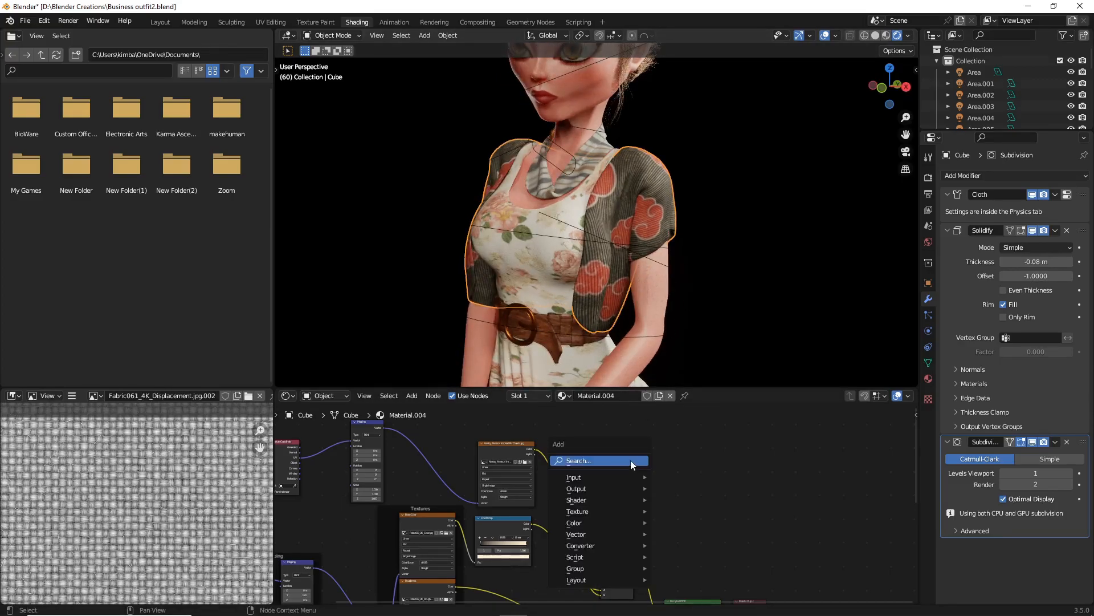
type("colo")
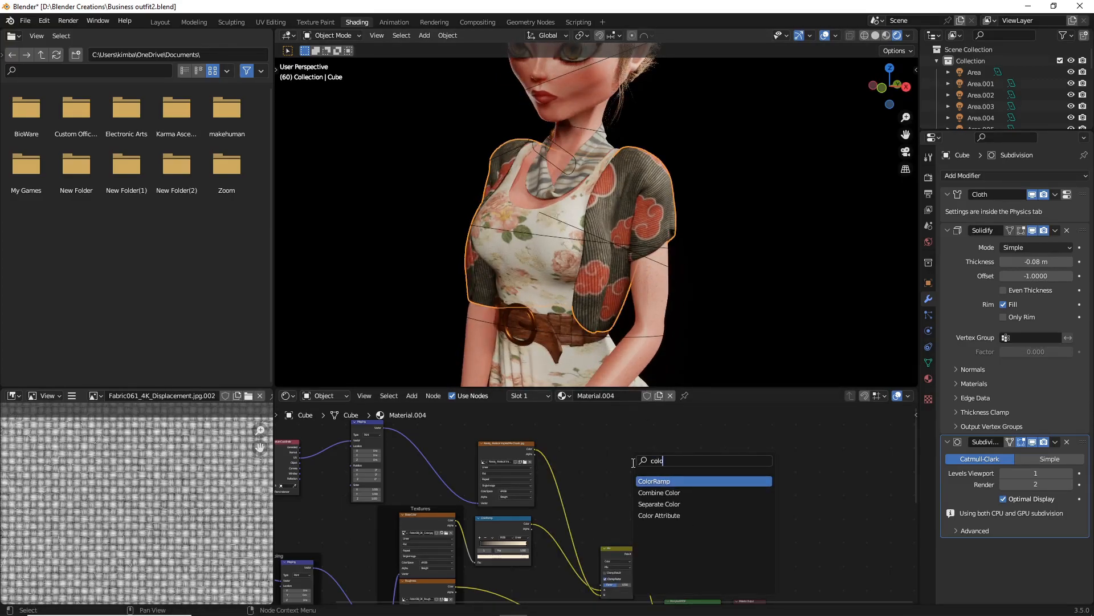
left_click(646, 479)
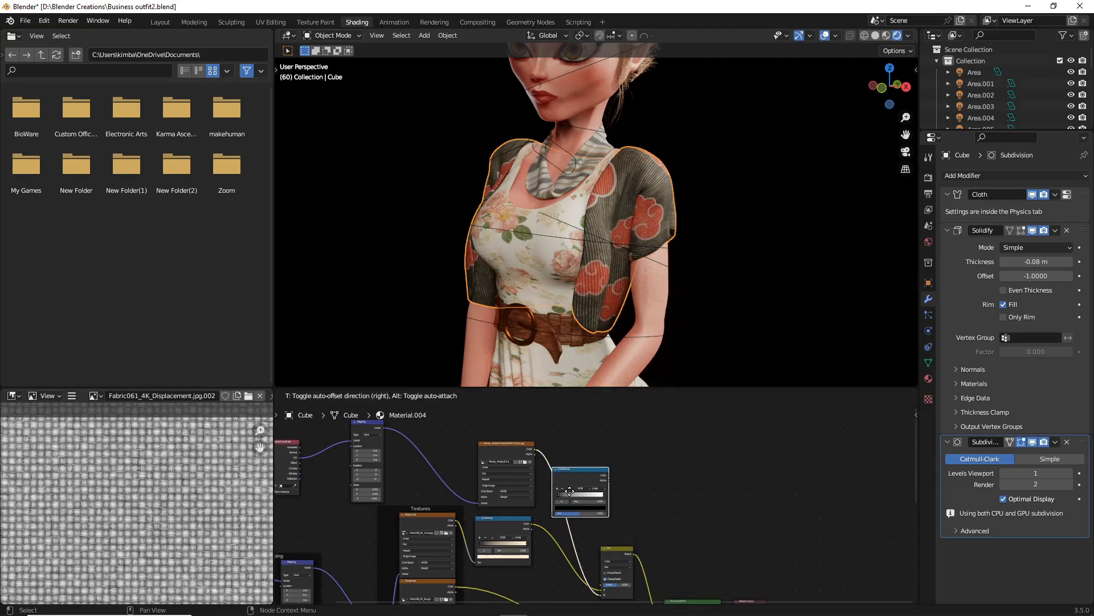
left_click(575, 494)
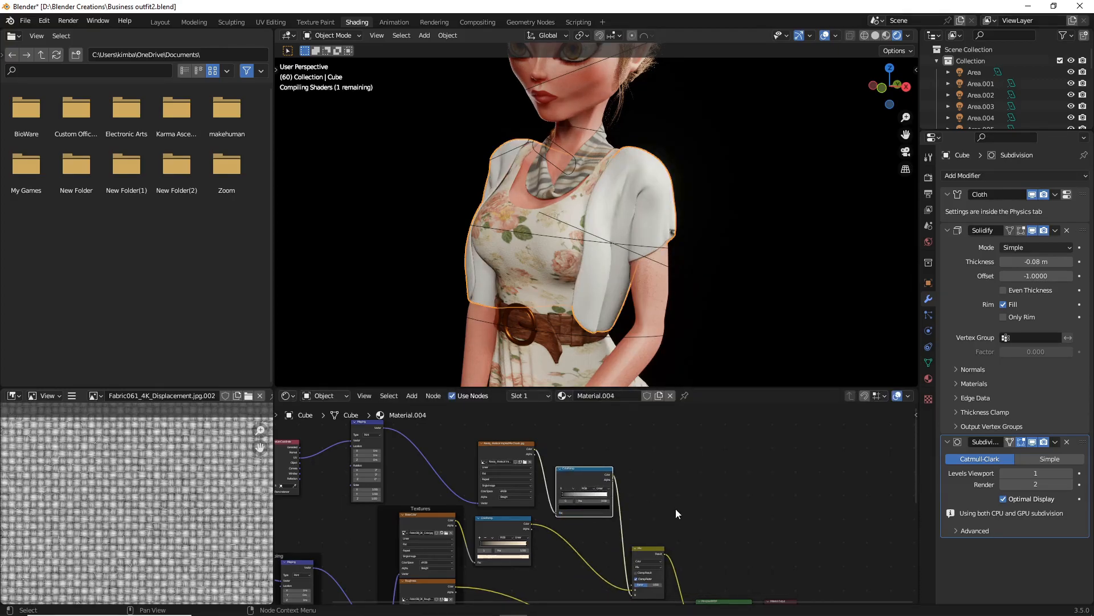
Move the new ColorRamp's black stop to about 0.027 and its white stop to about 0.555.
scroll(675, 509, "up", 5)
scroll(651, 518, "up", 2)
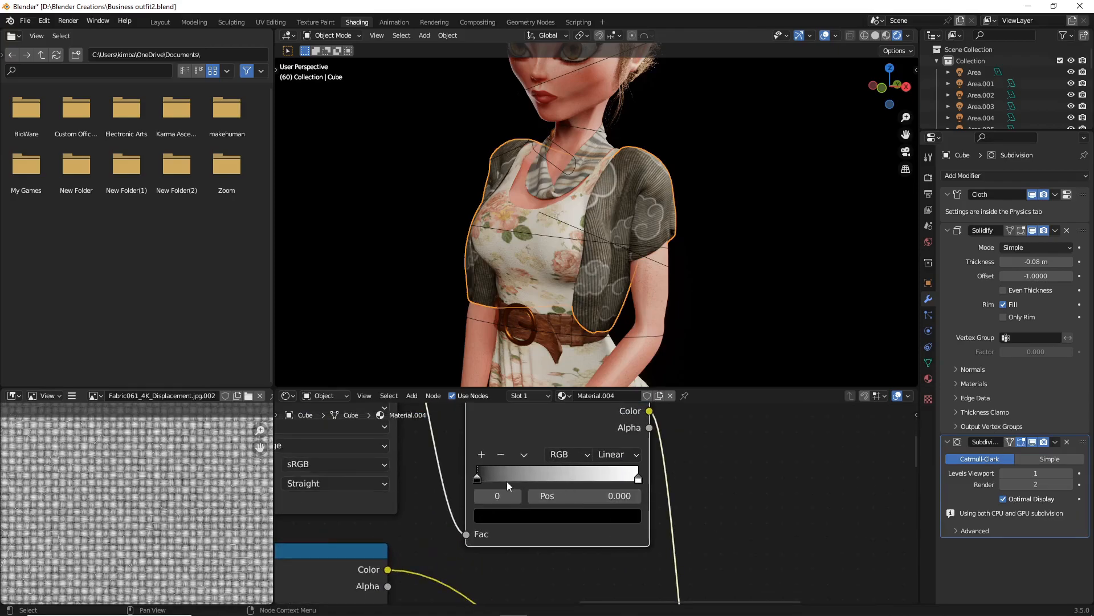
mouse_move(480, 482)
left_mouse_down()
mouse_move(516, 482)
mouse_move(493, 483)
left_mouse_up()
mouse_move(638, 478)
left_mouse_down()
mouse_move(513, 478)
mouse_move(576, 478)
mouse_move(567, 478)
left_mouse_up()
mouse_move(491, 482)
left_mouse_down()
mouse_move(501, 482)
mouse_move(473, 480)
left_mouse_up()
Examine the recoloured cloud outlines on the cardigan close up and from a distance.
scroll(684, 224, "down", 4)
left_click(712, 228)
middle_click_drag(711, 228, 737, 273)
scroll(748, 253, "up", 5)
scroll(748, 252, "down", 3)
scroll(708, 274, "up", 5)
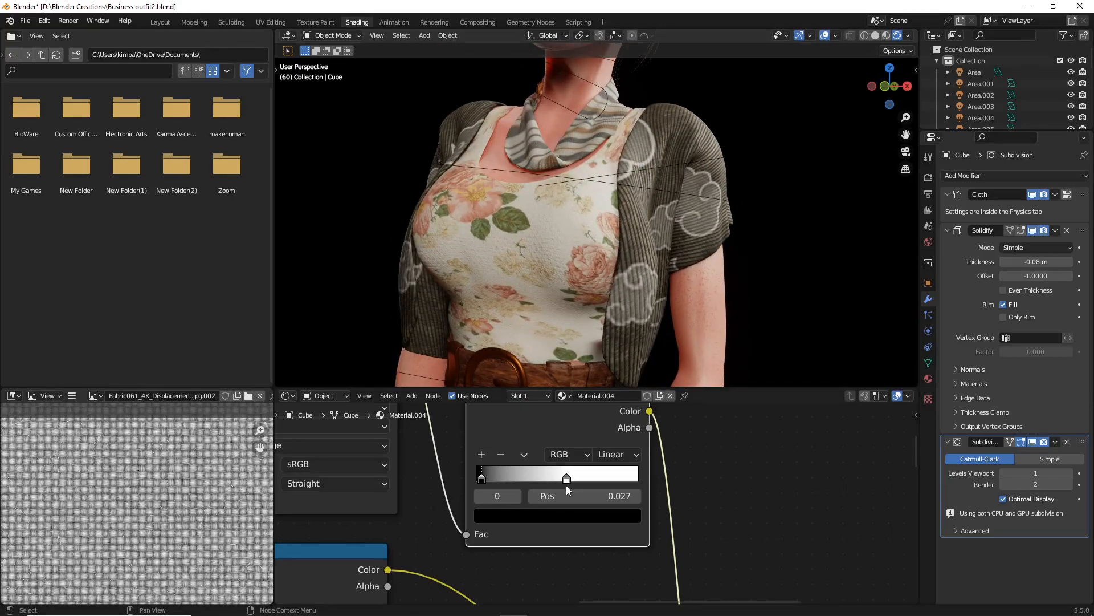
scroll(563, 486, "down", 2)
scroll(637, 276, "down", 4)
scroll(525, 499, "up", 2)
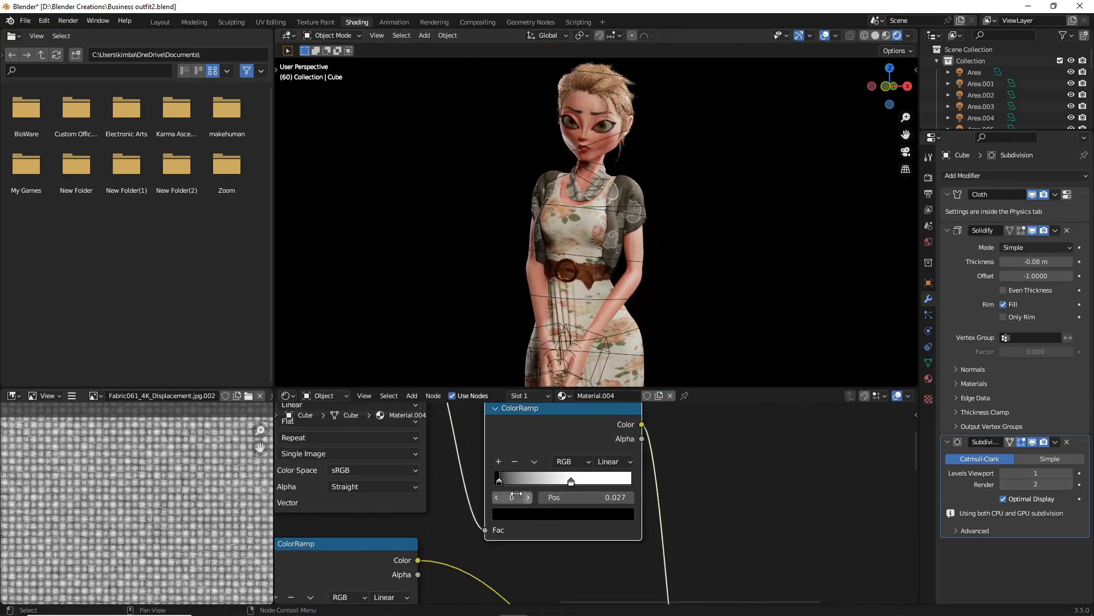
scroll(645, 523, "down", 4)
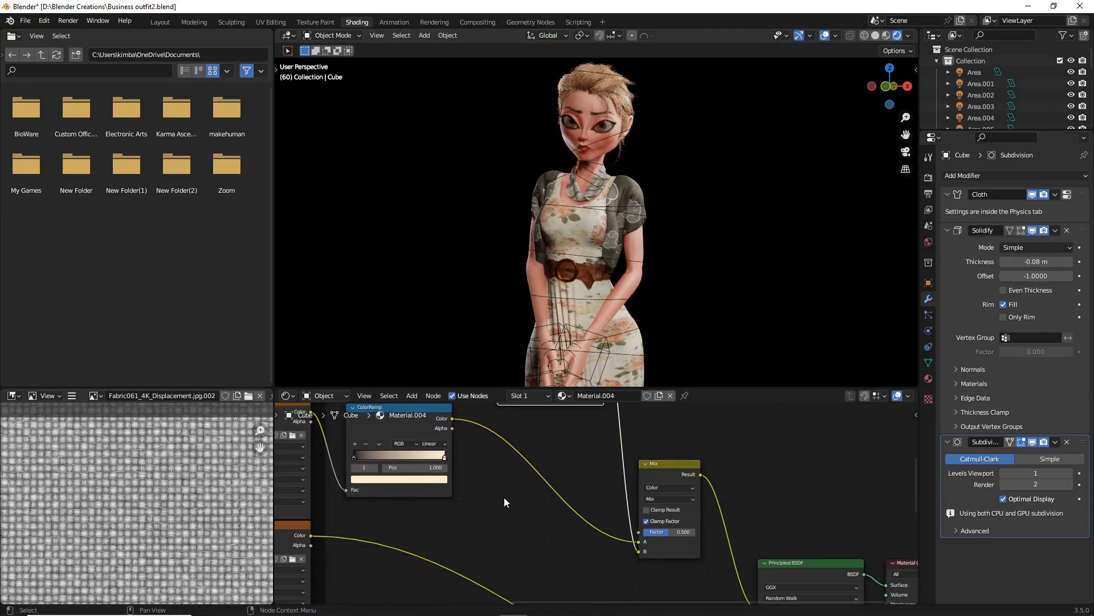
Move the black stop of the cloud ColorRamp to position 0.036.
middle_click_drag(456, 489, 614, 528)
scroll(557, 505, "up", 5)
middle_click_drag(694, 460, 567, 572)
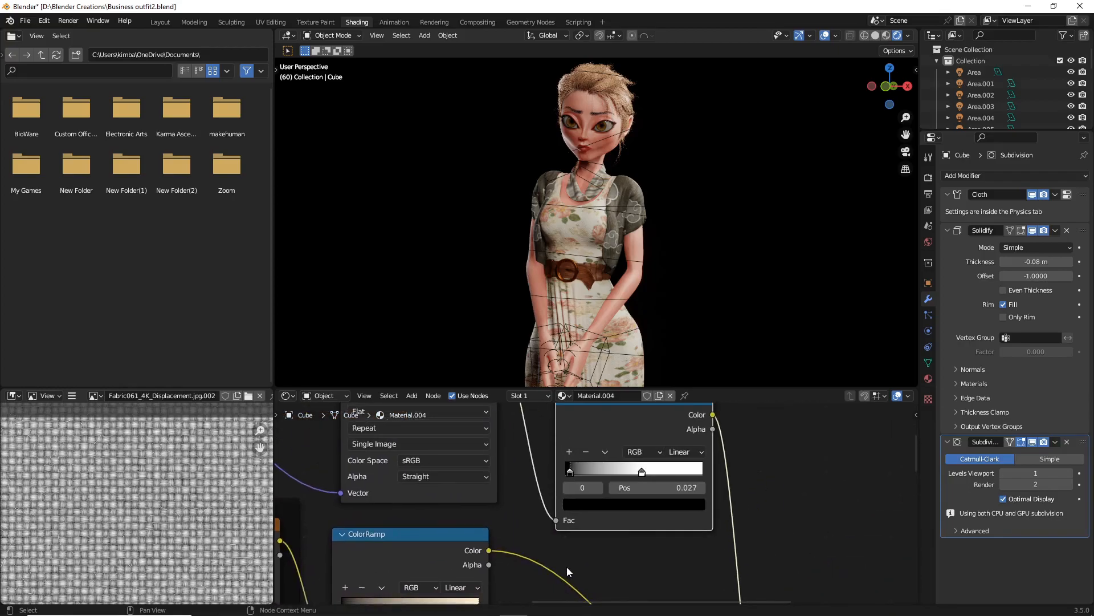
middle_click_drag(637, 473, 625, 488)
left_click(627, 487)
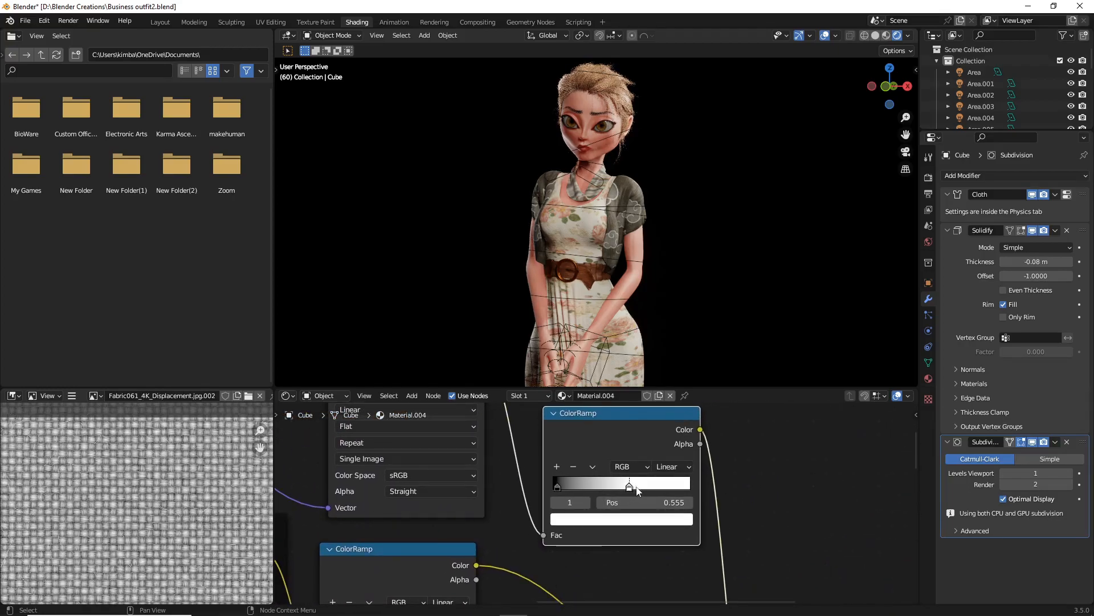
mouse_move(558, 486)
left_mouse_down()
mouse_move(574, 486)
mouse_move(559, 487)
left_mouse_up()
Recolour the cloud ColorRamp's black stop to a muted olive green.
left_click(573, 519)
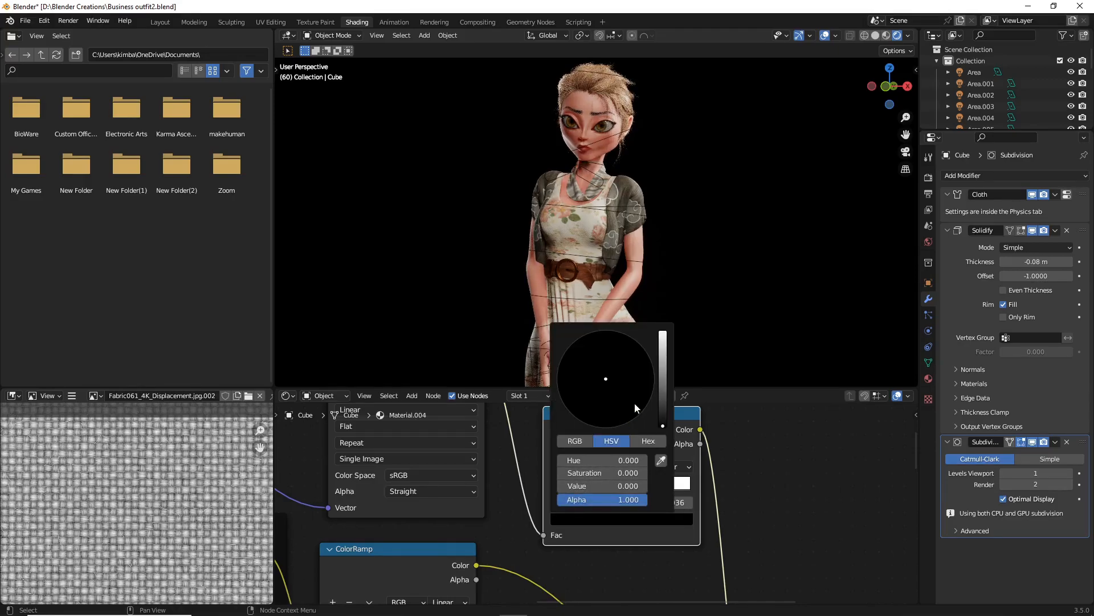
left_click_drag(662, 375, 662, 365)
left_click_drag(581, 394, 597, 384)
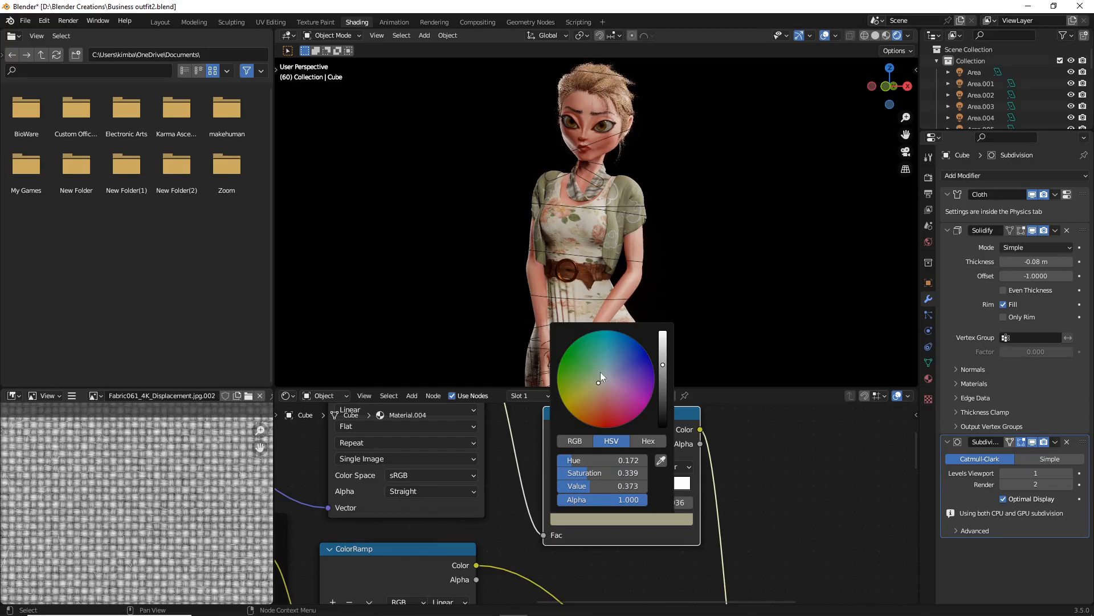
scroll(638, 373, "up", 4)
left_click_drag(600, 383, 594, 384)
left_click_drag(662, 353, 663, 363)
Select the cardigan and set the first ColorRamp stop's colour to hue 0.128, saturation 0.370 and value 0.412.
scroll(686, 269, "up", 8)
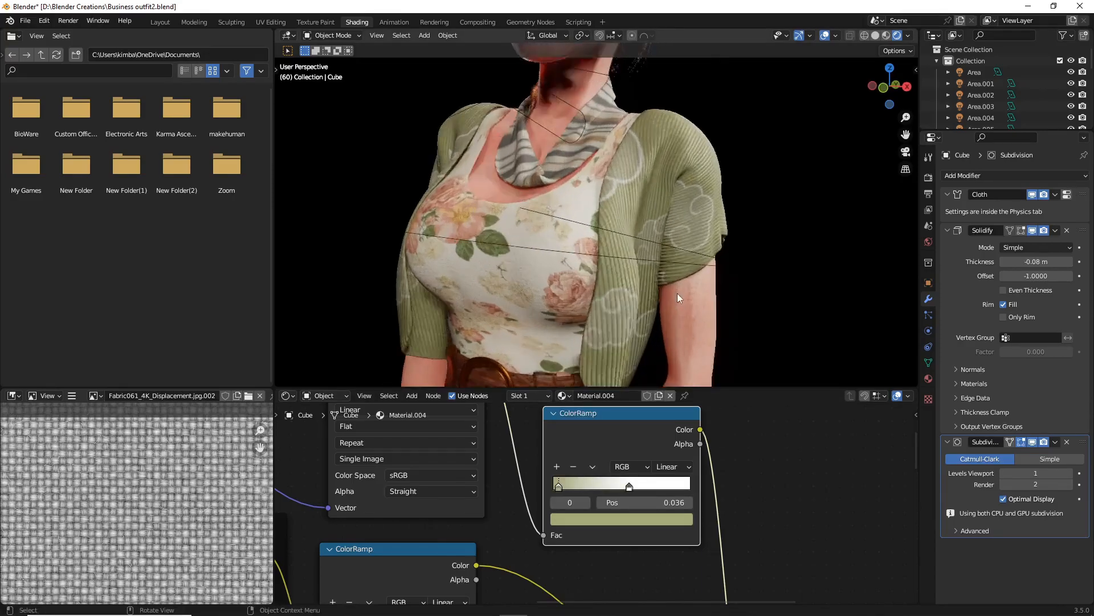
scroll(658, 269, "down", 4)
scroll(650, 277, "up", 3)
left_click(636, 258)
left_click(573, 523)
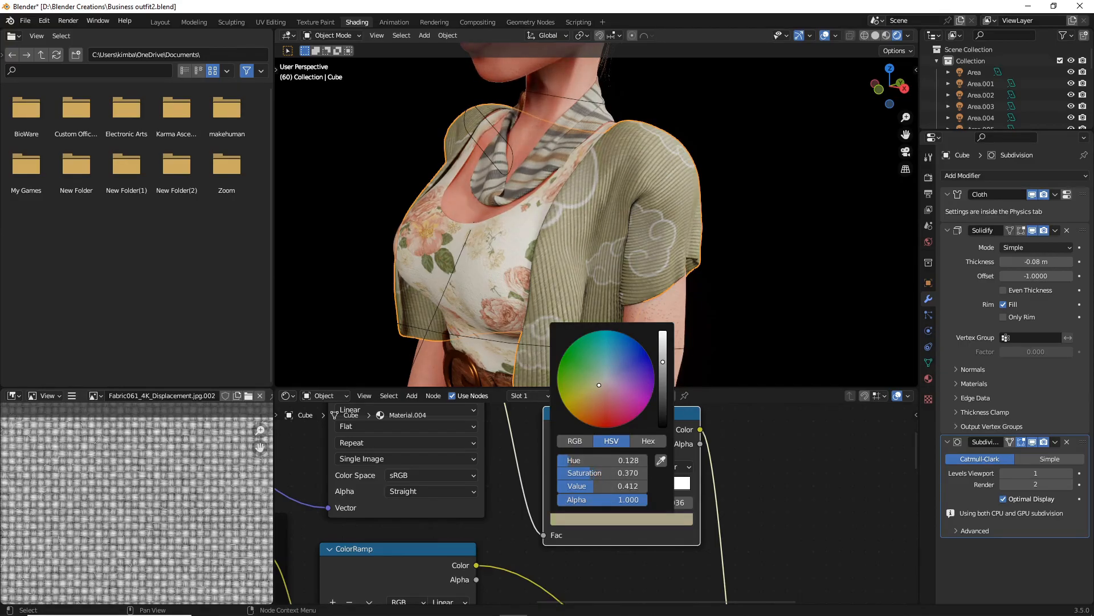
Examine the beige cardigan and its cloud outlines from several angles and distances, and select the cardigan again.
left_click(821, 314)
scroll(775, 309, "down", 5)
middle_click_drag(775, 309, 768, 259)
scroll(772, 279, "up", 5)
left_click(773, 281)
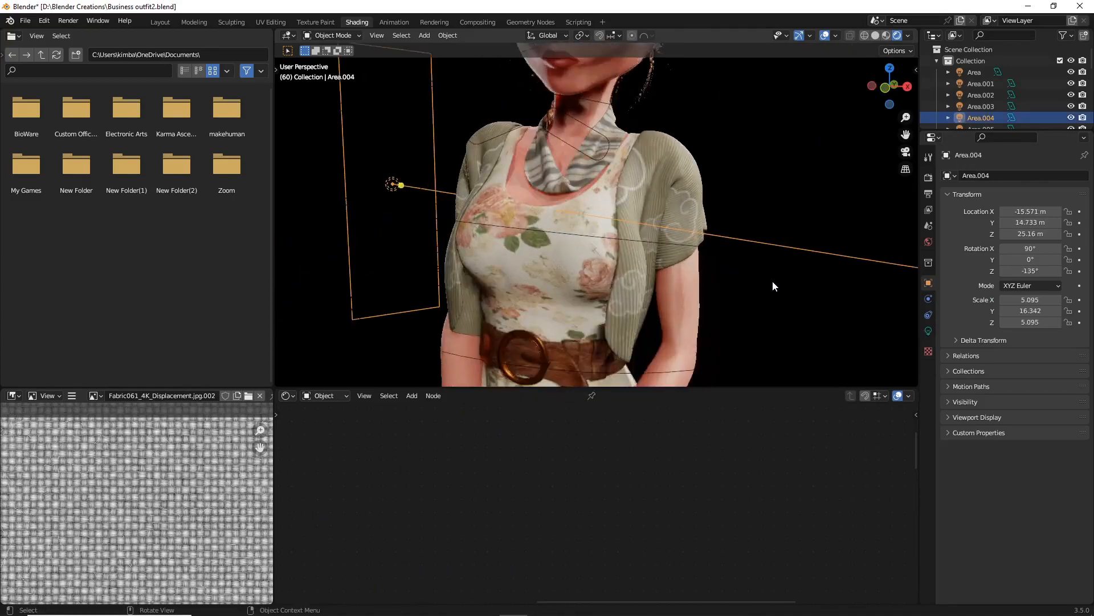
left_click(795, 217)
scroll(795, 216, "down", 3)
middle_click_drag(798, 219, 860, 230)
scroll(799, 273, "up", 5)
middle_click_drag(796, 275, 735, 276)
left_click(662, 282)
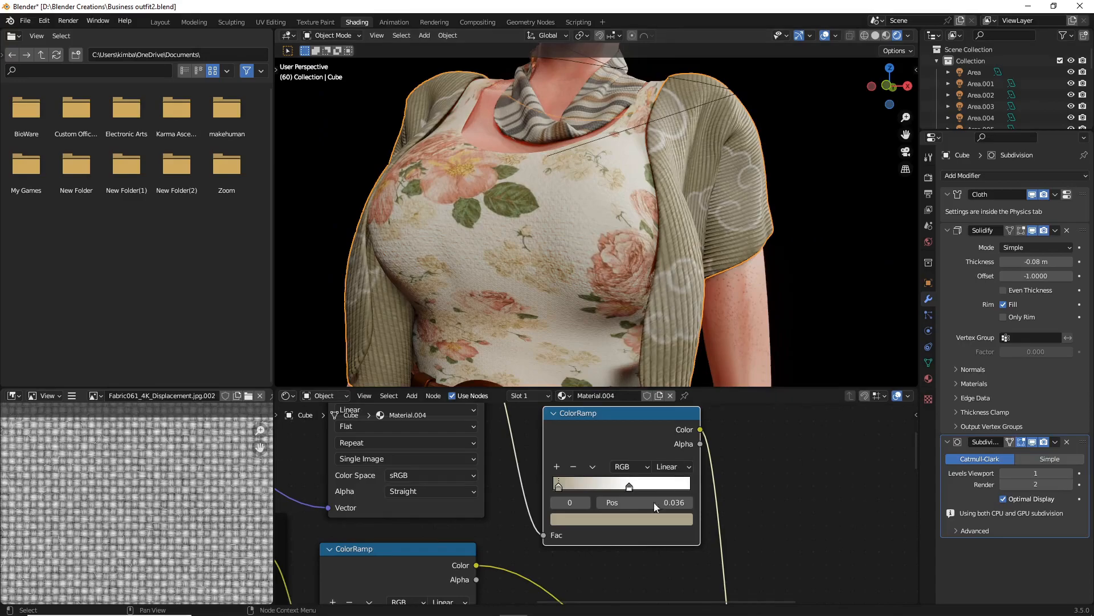
Try lowering the Mix node's factor to 0.392 and undo it.
scroll(627, 505, "down", 5)
middle_click_drag(695, 542, 545, 412)
scroll(561, 445, "up", 5)
left_click(577, 503)
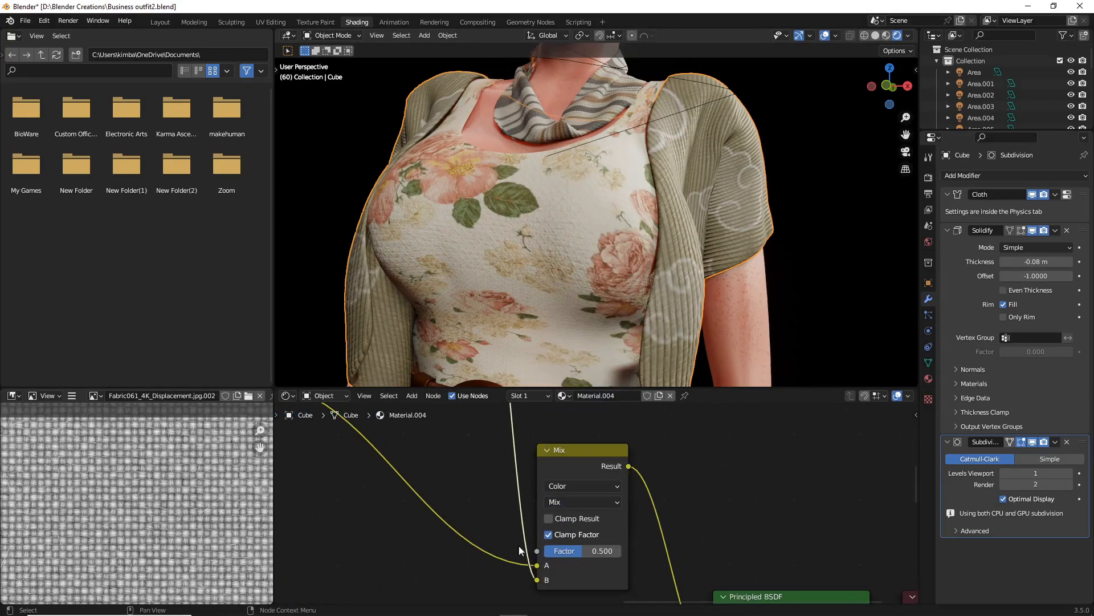
mouse_move(580, 550)
left_mouse_down()
mouse_move(551, 550)
mouse_move(595, 551)
mouse_move(558, 551)
mouse_move(573, 550)
left_mouse_up()
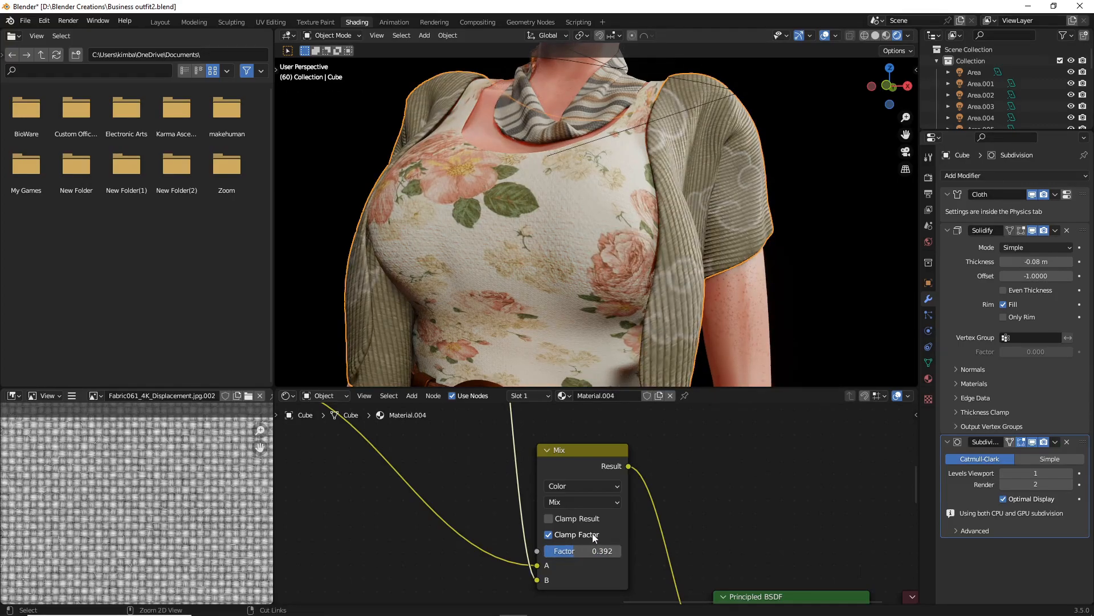
key("ctrl+z")
Set the Mix node's blending mode to Add and check the cardigan's clouds from the side.
left_click(575, 502)
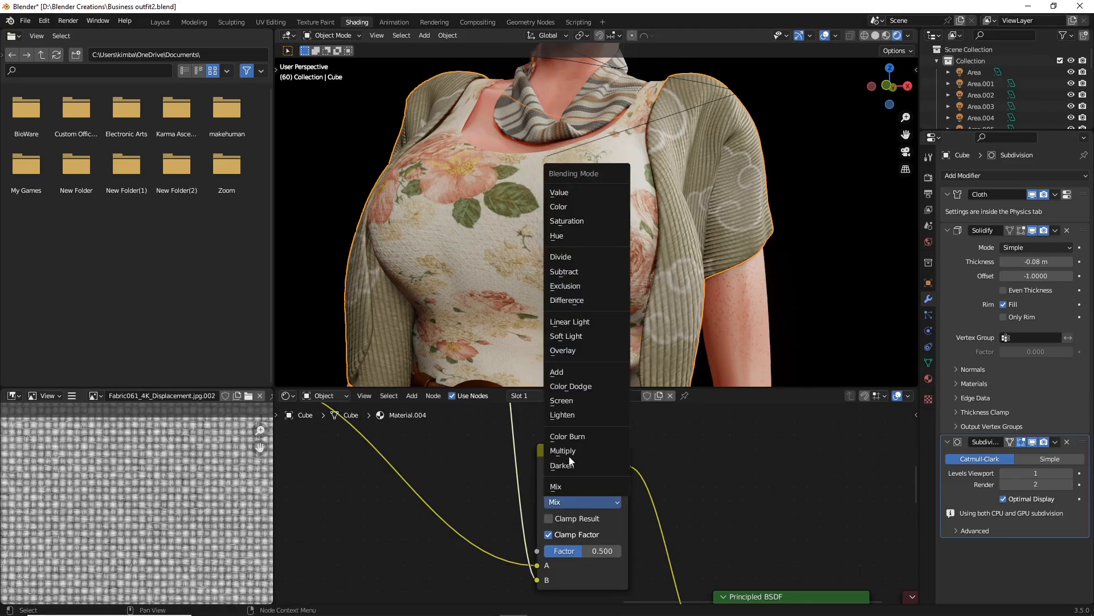
left_click(573, 373)
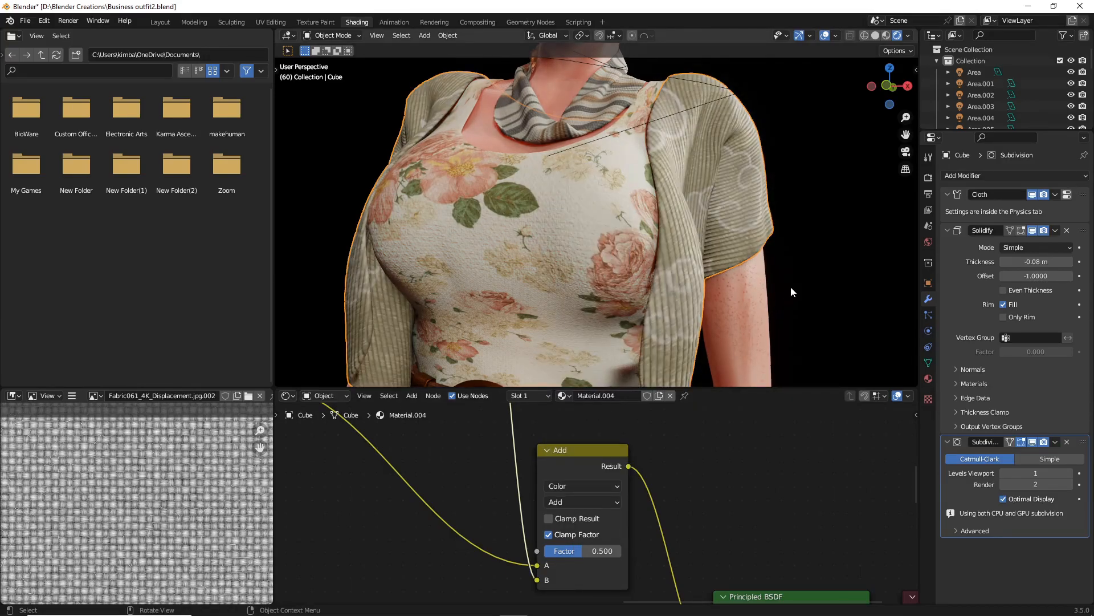
scroll(791, 288, "down", 4)
middle_click_drag(791, 287, 760, 298)
left_click(773, 289)
scroll(758, 288, "up", 4)
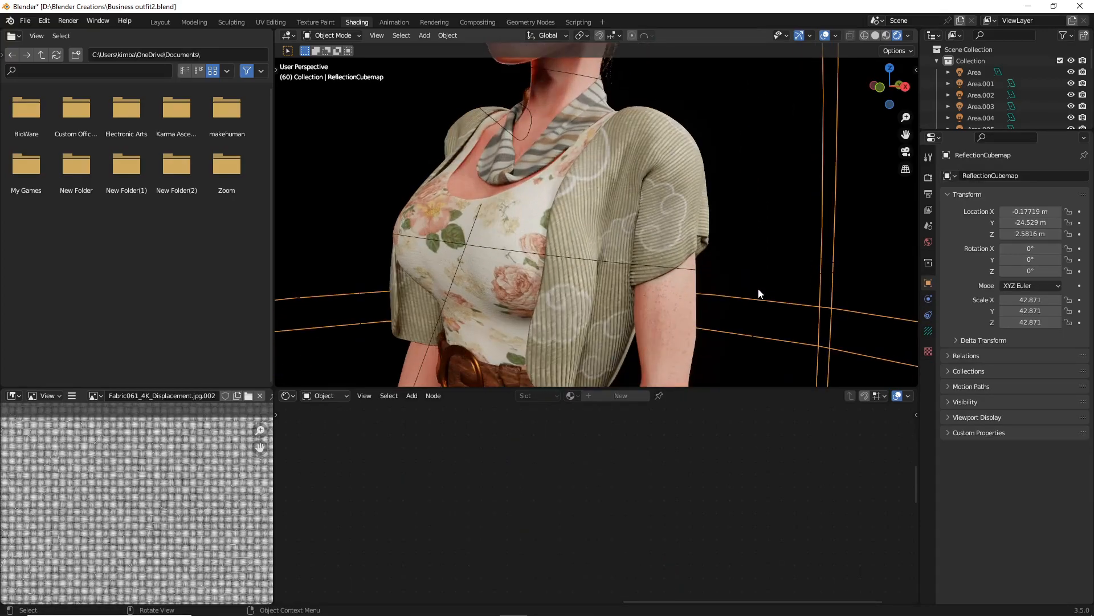
Select the cardigan and examine its ribbed fabric and cloud outlines from the front at several distances.
left_click(598, 230)
scroll(798, 239, "down", 4)
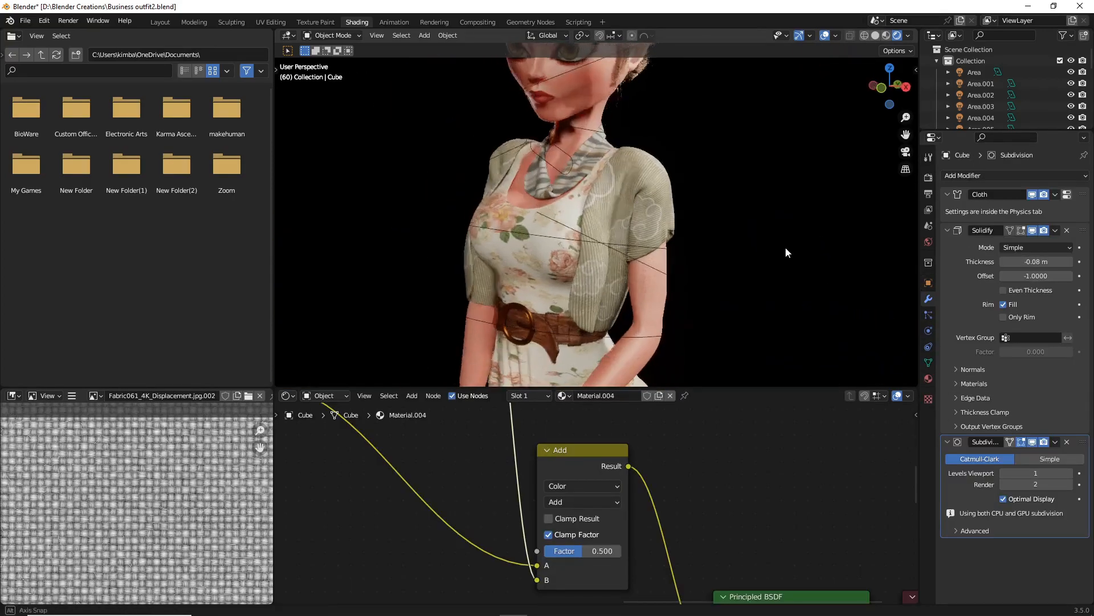
middle_click_drag(729, 262, 689, 283)
scroll(756, 278, "up", 3)
scroll(663, 286, "down", 3)
scroll(499, 266, "up", 4)
scroll(683, 271, "down", 3)
scroll(670, 290, "up", 3)
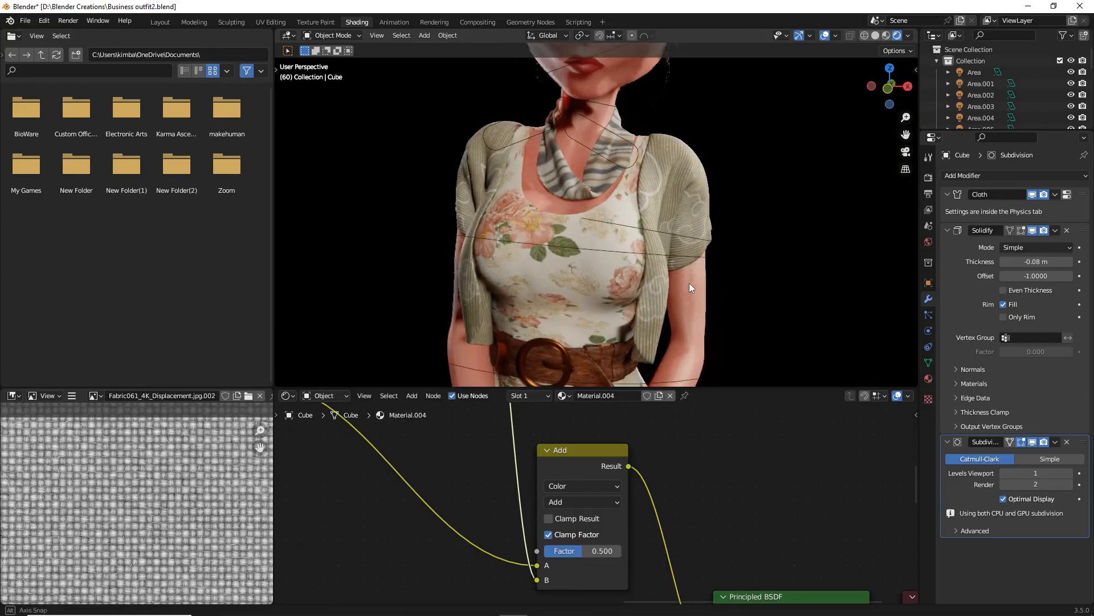
scroll(786, 191, "down", 2)
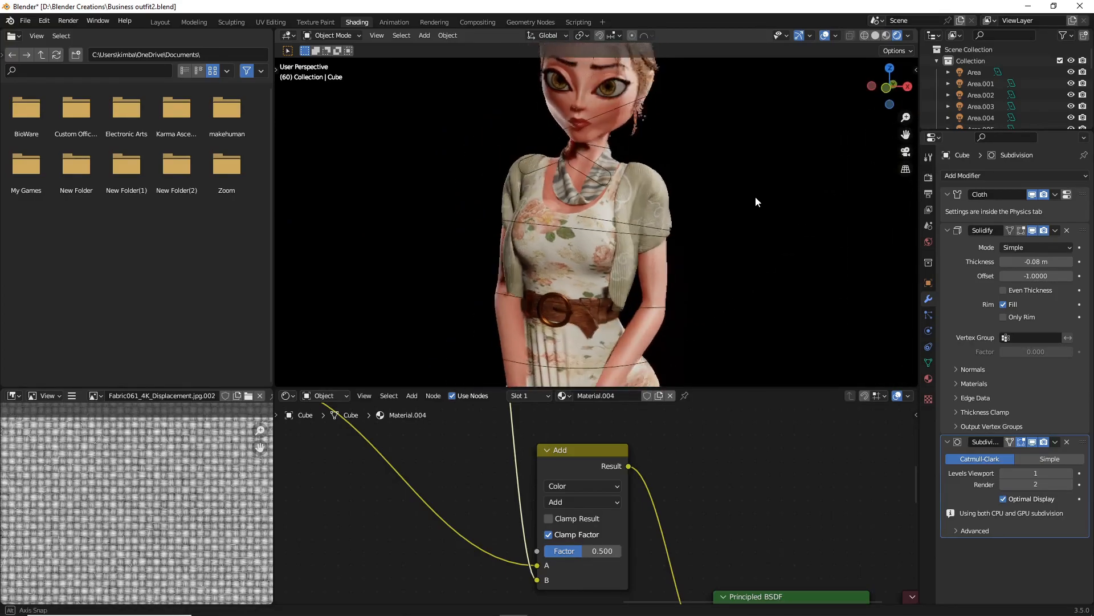
Enlarge the node editor below the 3D view to show the cardigan material's complete node tree.
scroll(661, 443, "down", 4)
scroll(658, 456, "down", 4)
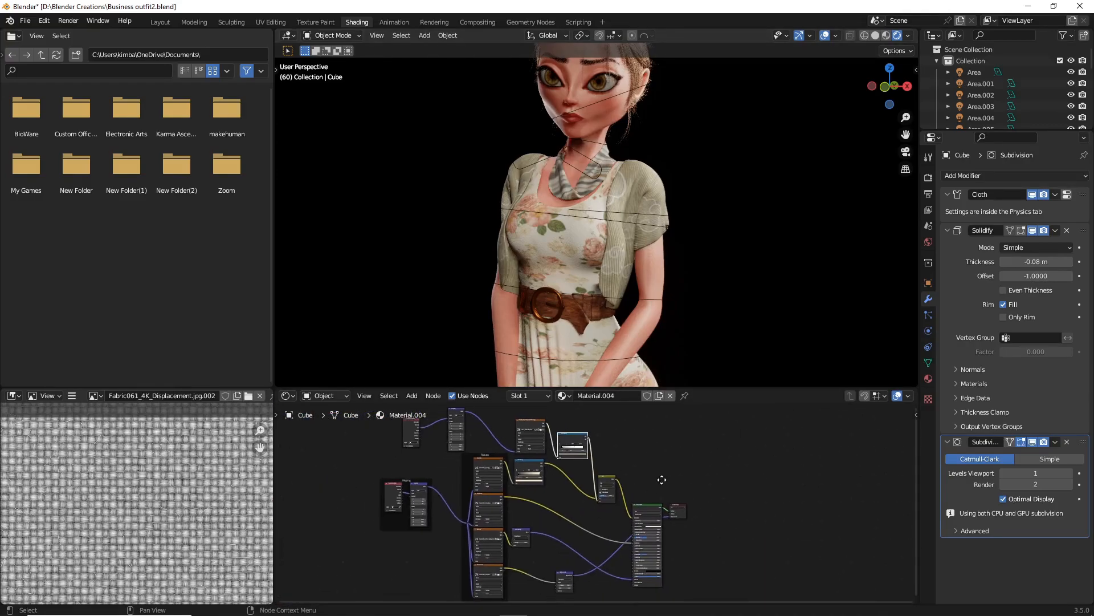
middle_click_drag(646, 466, 669, 472)
left_click_drag(629, 386, 628, 252)
scroll(627, 367, "up", 3)
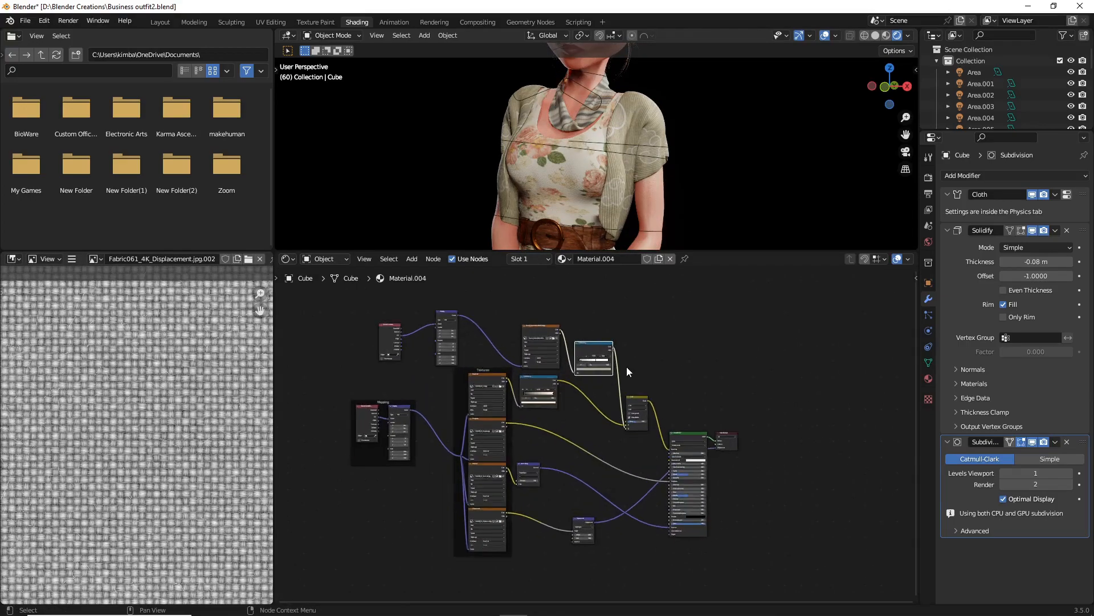
scroll(673, 383, "down", 2)
scroll(673, 381, "up", 1)
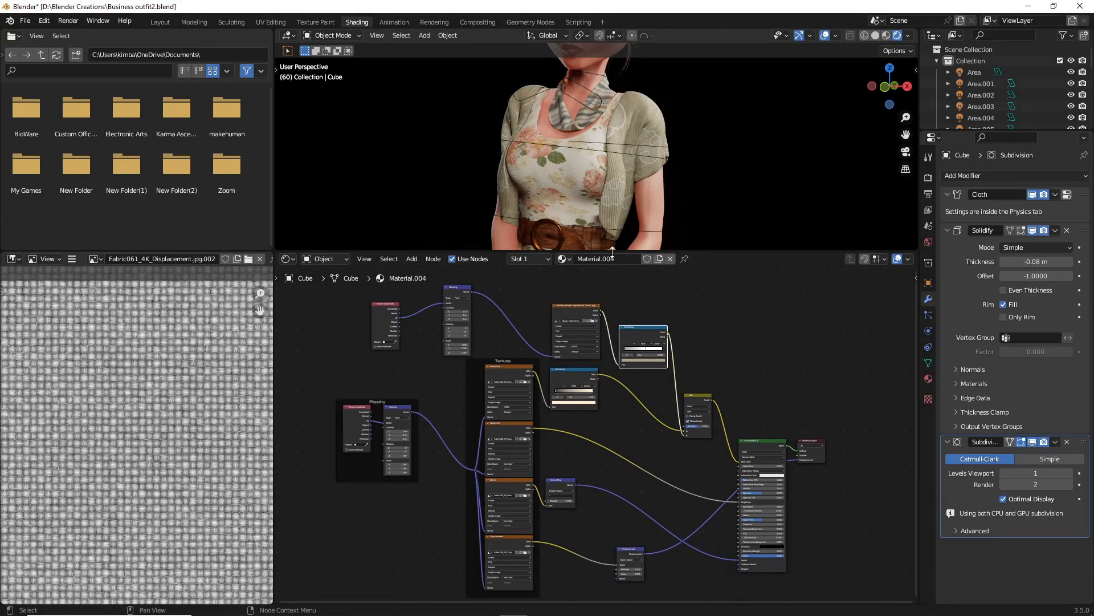
left_click_drag(612, 251, 612, 267)
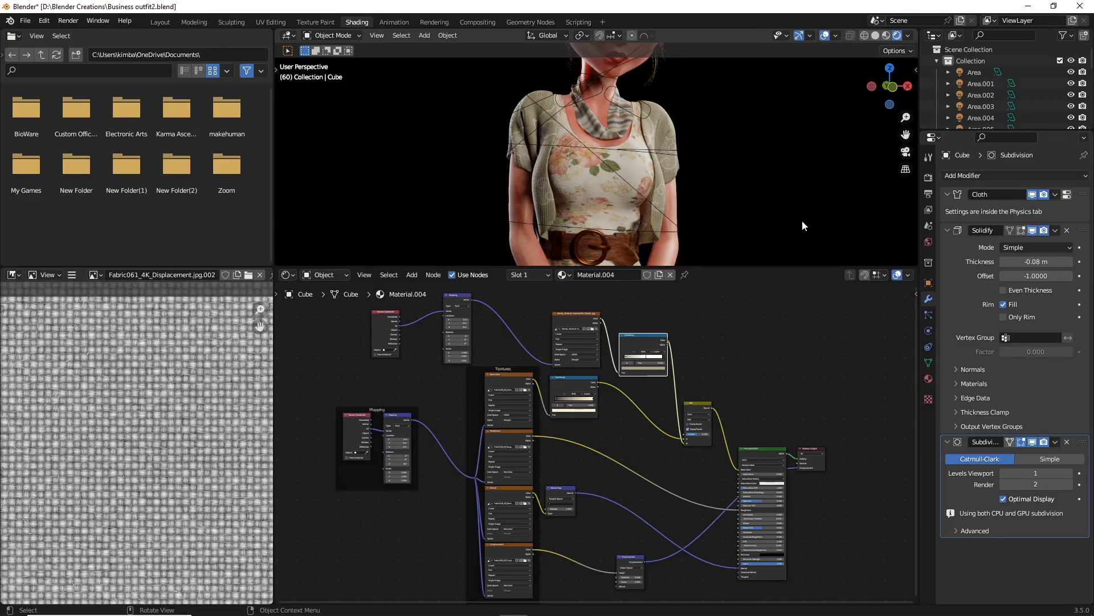
Inspect the cardigan's sleeve up close from the side and switch to the Layout workspace to view the whole upper body.
scroll(803, 222, "up", 3)
middle_click_drag(696, 223, 765, 219)
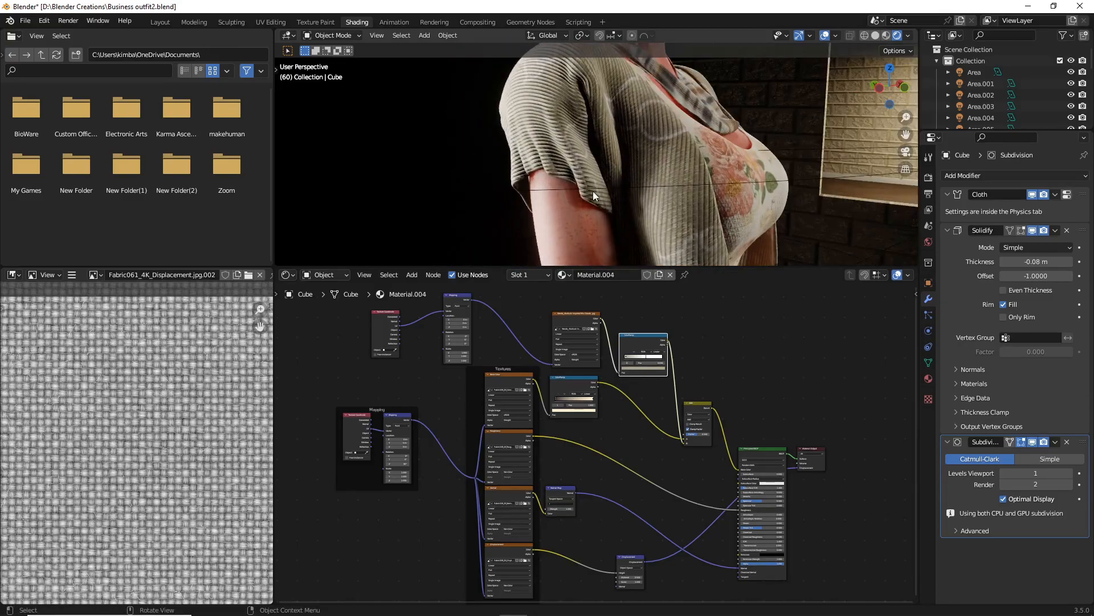
left_click(160, 22)
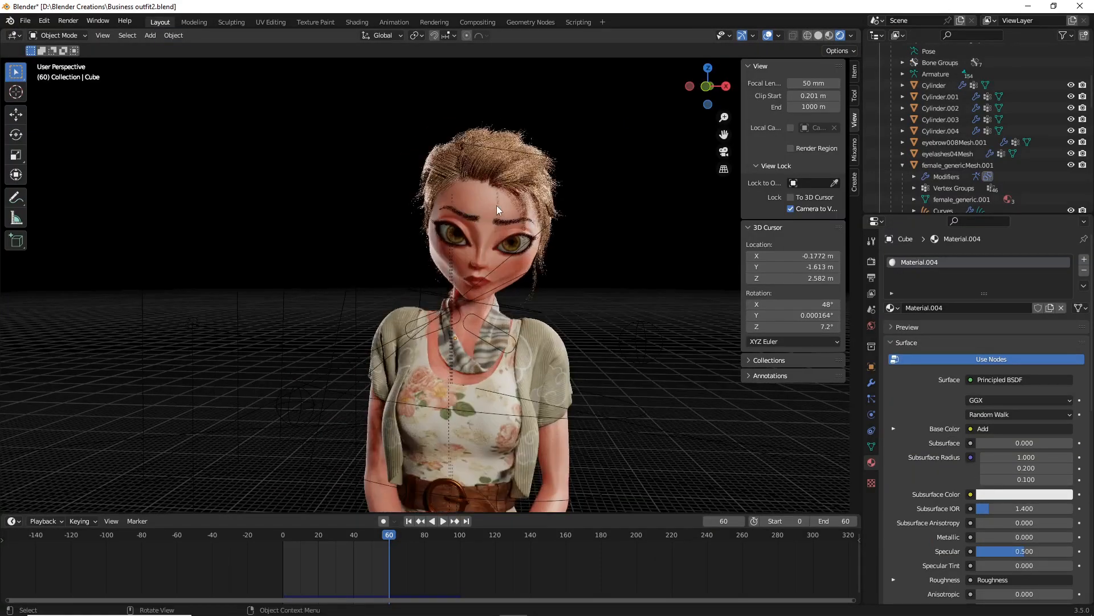
middle_click_drag(572, 200, 582, 180)
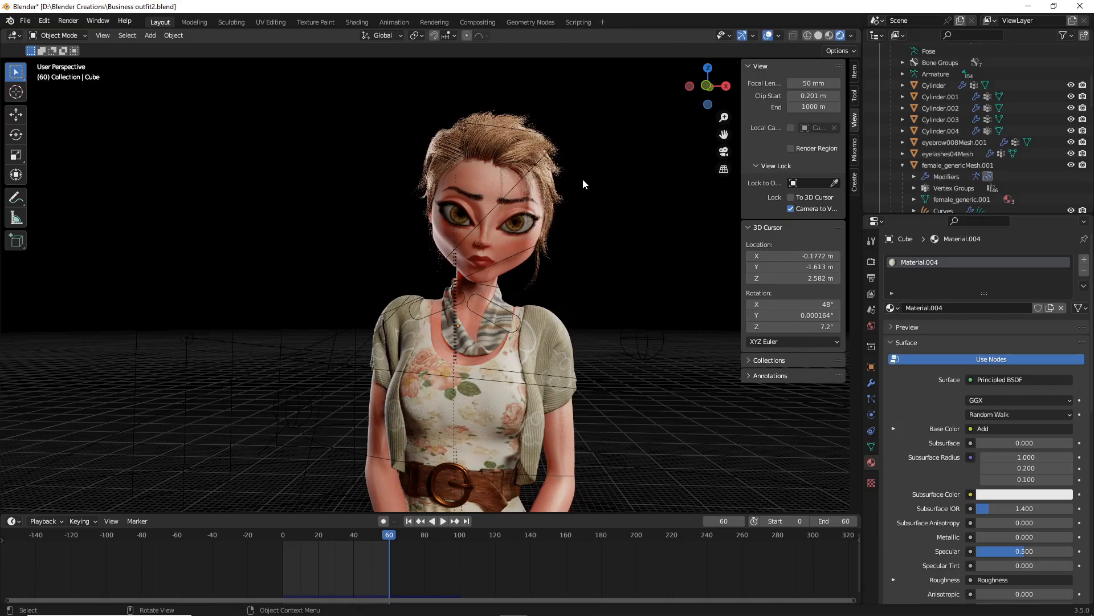